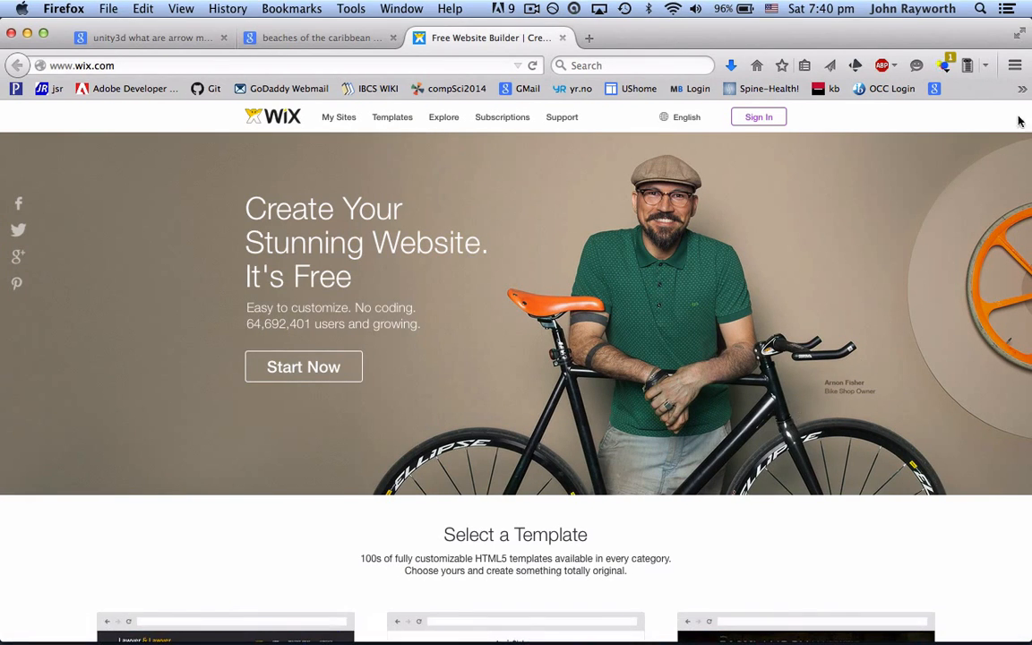
Step: Launch the Grab screenshot app through Spotlight
{"action": "left_click", "coordinate": [982, 12]}
{"action": "type", "text": "grab"}
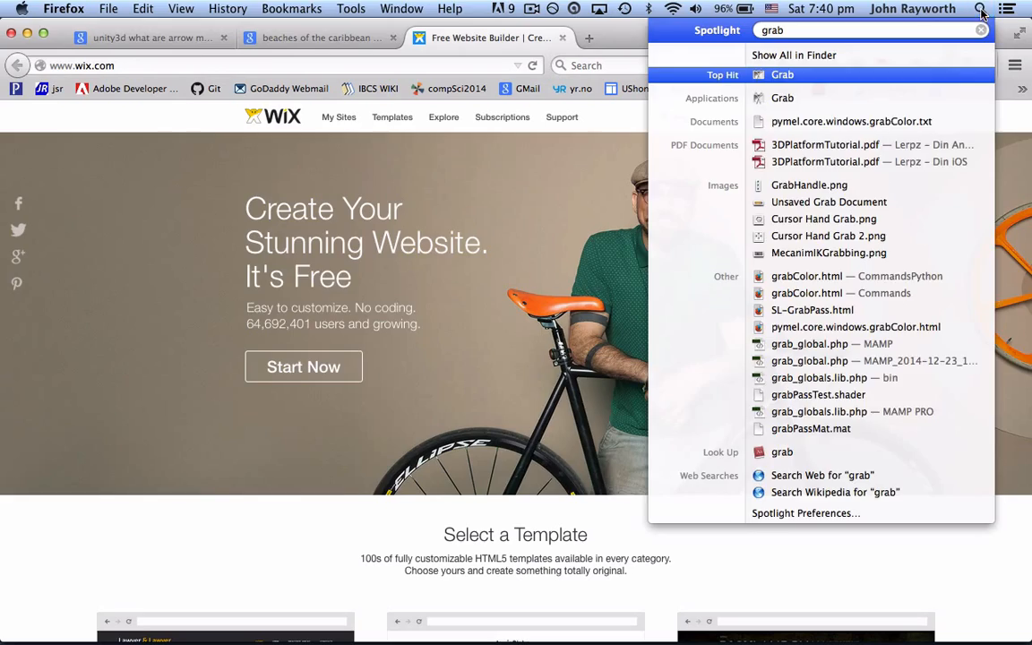
{"action": "key", "text": "Return"}
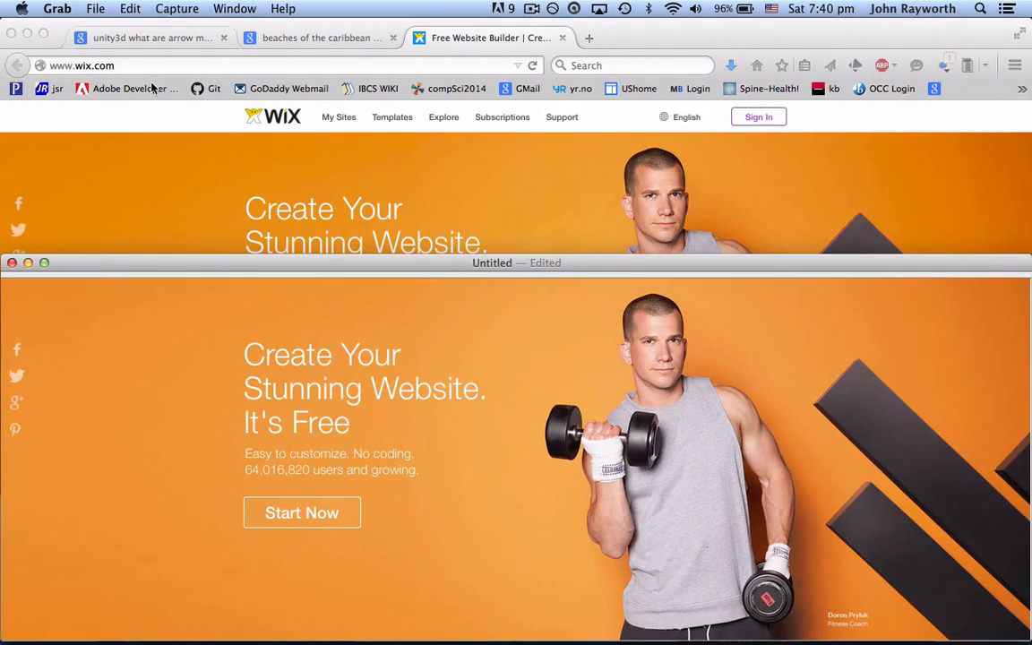
Step: Close the untitled Grab capture window without saving it
{"action": "left_click_drag", "start_coordinate": [101, 263], "coordinate": [73, 140]}
{"action": "left_click", "coordinate": [7, 148]}
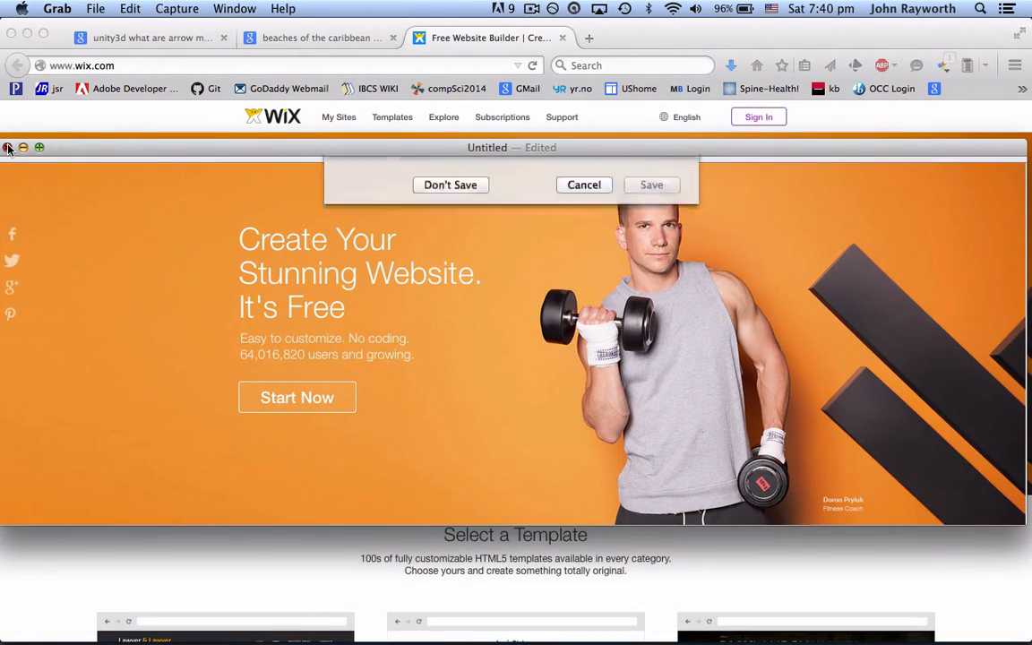
{"action": "left_click", "coordinate": [462, 332]}
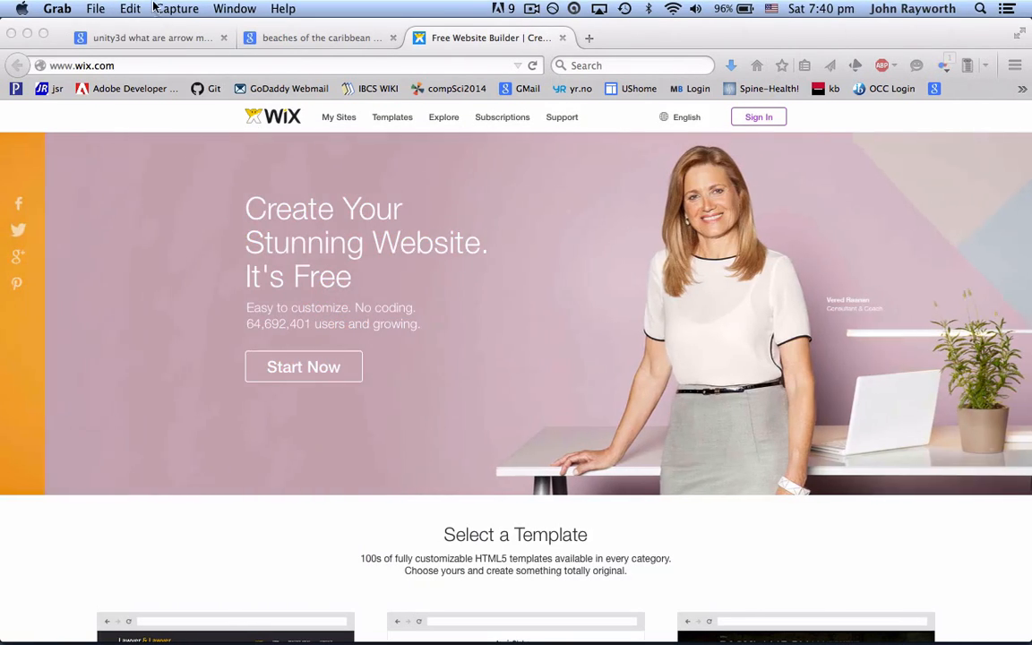
Step: Start a selection capture and drag over the website's banner area, about 1280 x 451 pixels
{"action": "left_click", "coordinate": [177, 8]}
{"action": "left_click", "coordinate": [187, 28]}
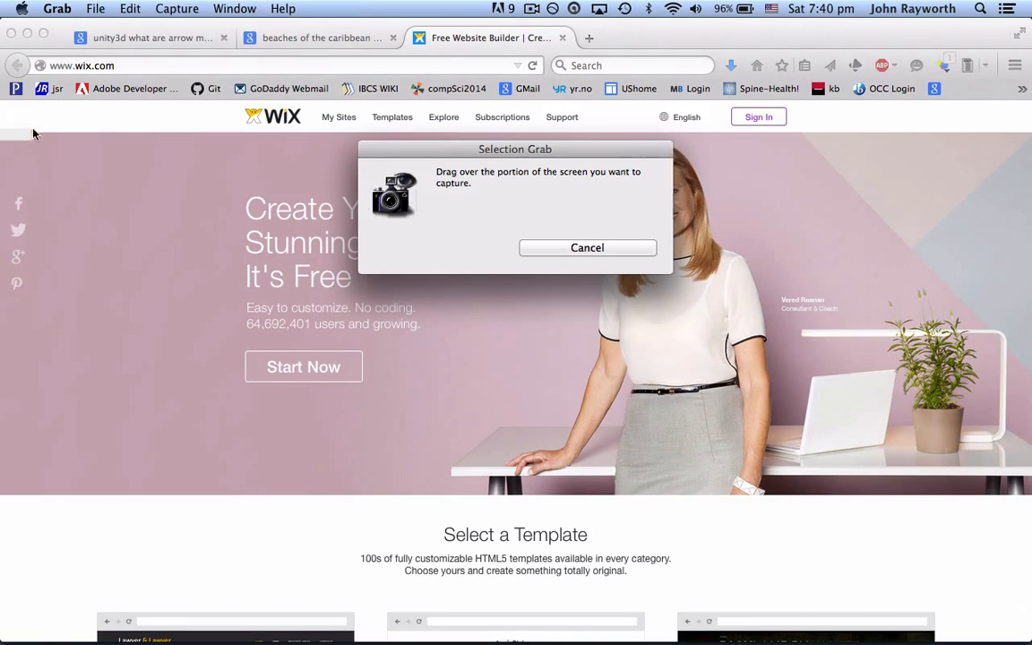
{"action": "left_click_drag", "start_coordinate": [2, 134], "coordinate": [1031, 498]}
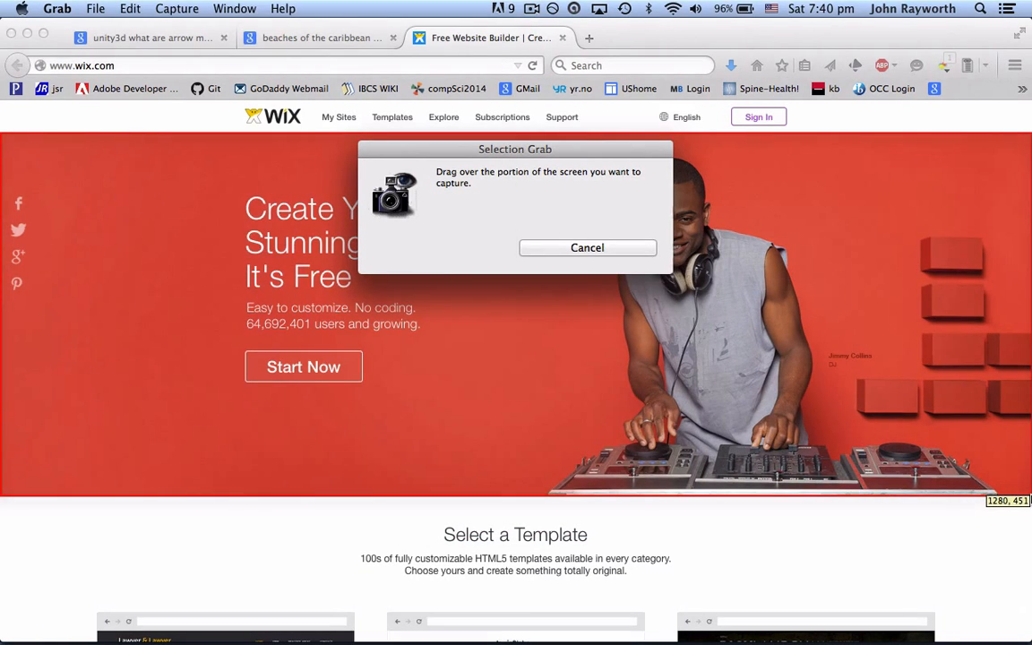
{"action": "left_click_drag", "start_coordinate": [1031, 498], "coordinate": [1030, 500]}
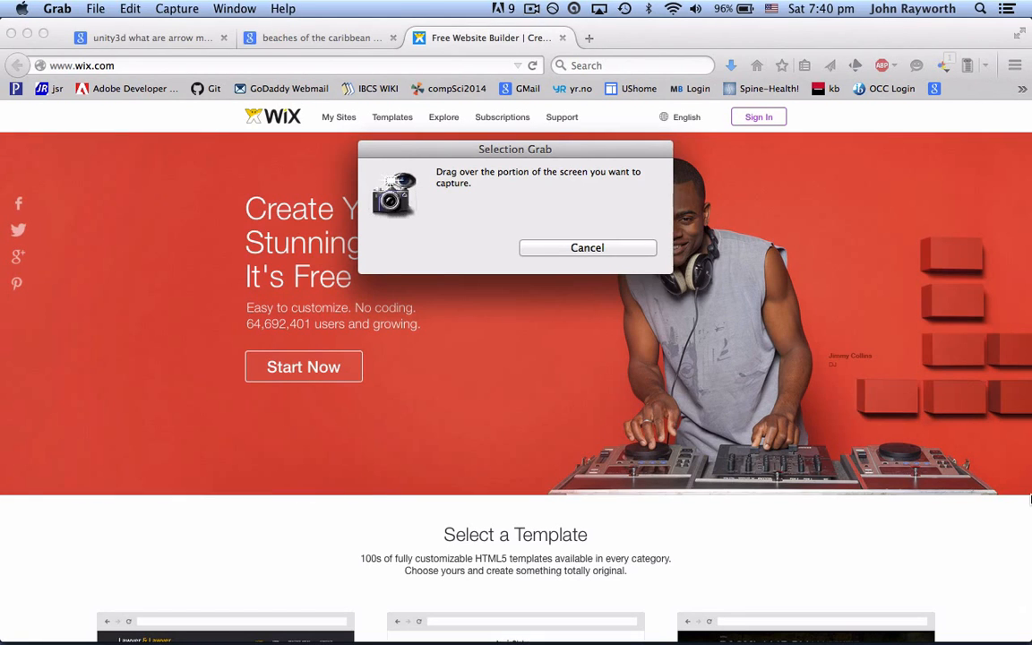
Step: Switch to Flash
{"action": "key", "text": "super+Tab"}
{"action": "key", "text": "super+Tab"}
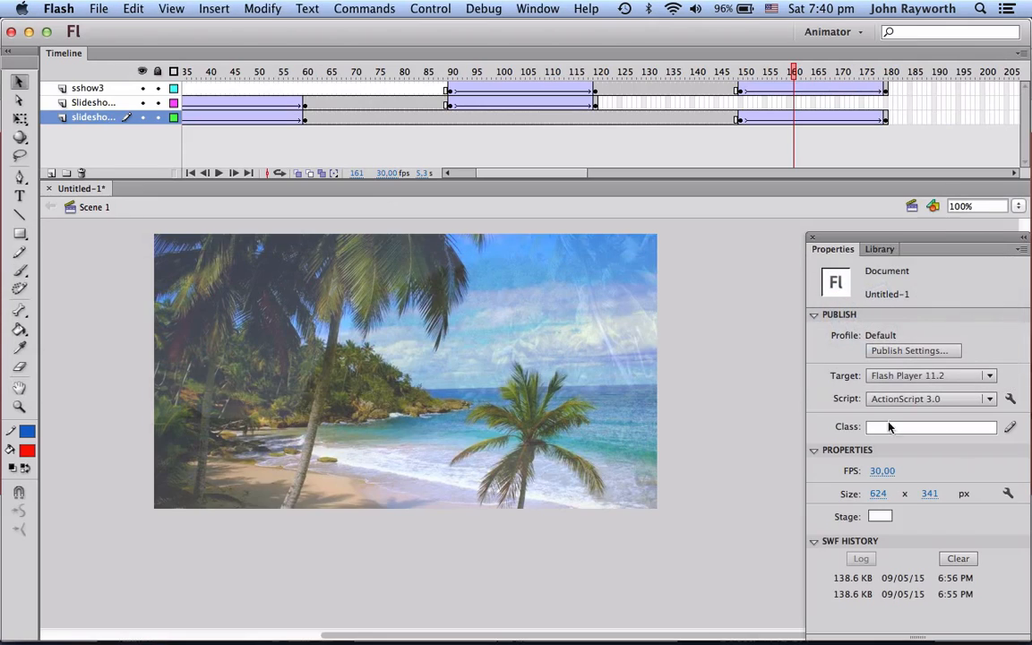
Step: Create a new ActionScript 3.0 document with default settings
{"action": "left_click", "coordinate": [99, 8]}
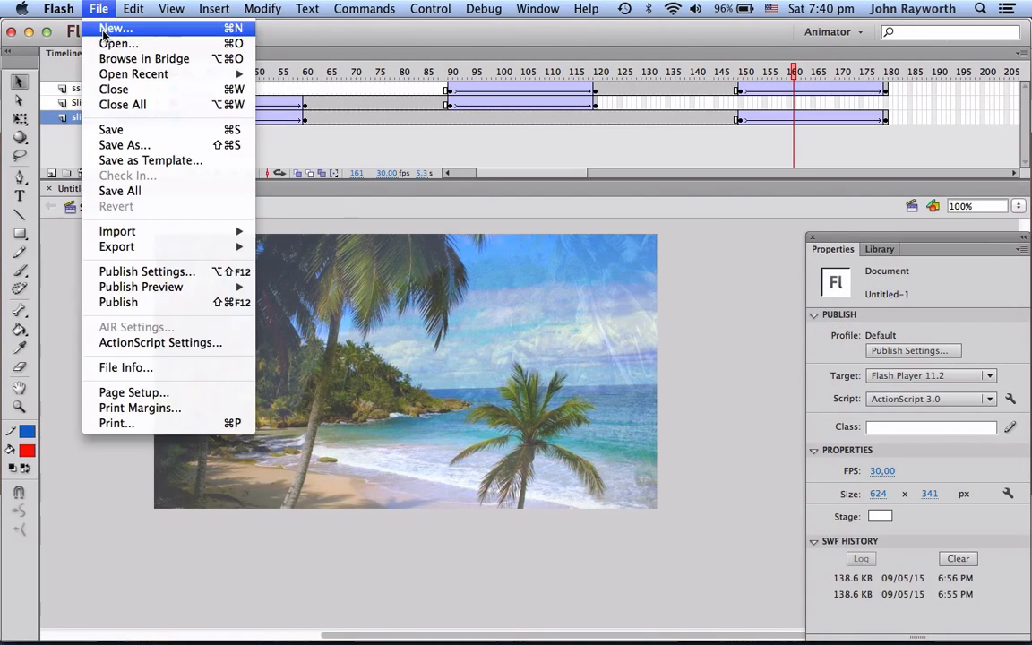
{"action": "left_click", "coordinate": [97, 26]}
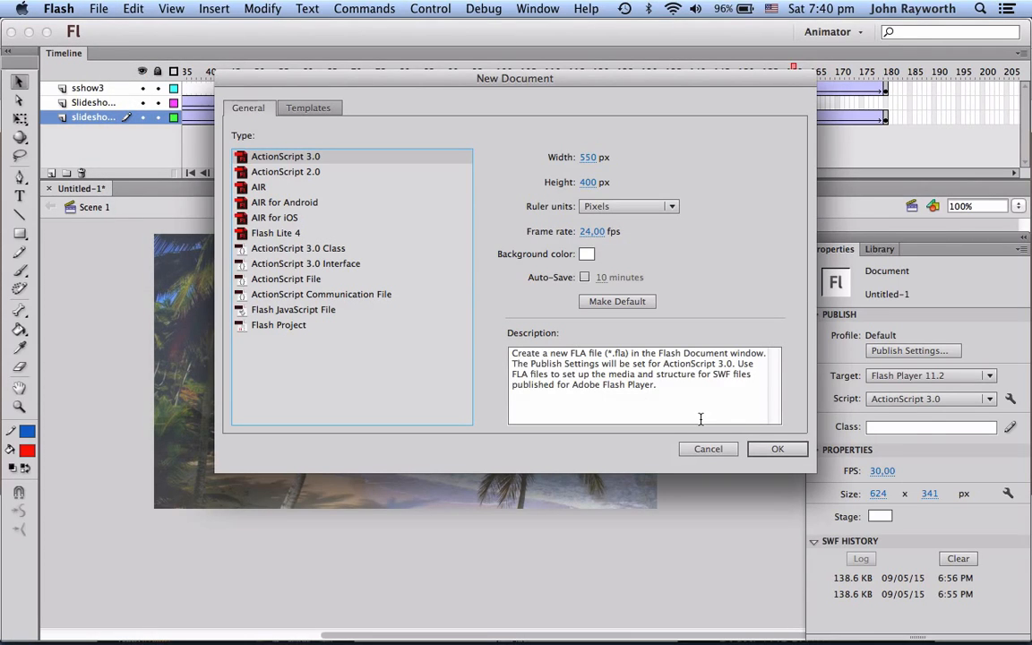
{"action": "left_click", "coordinate": [778, 449]}
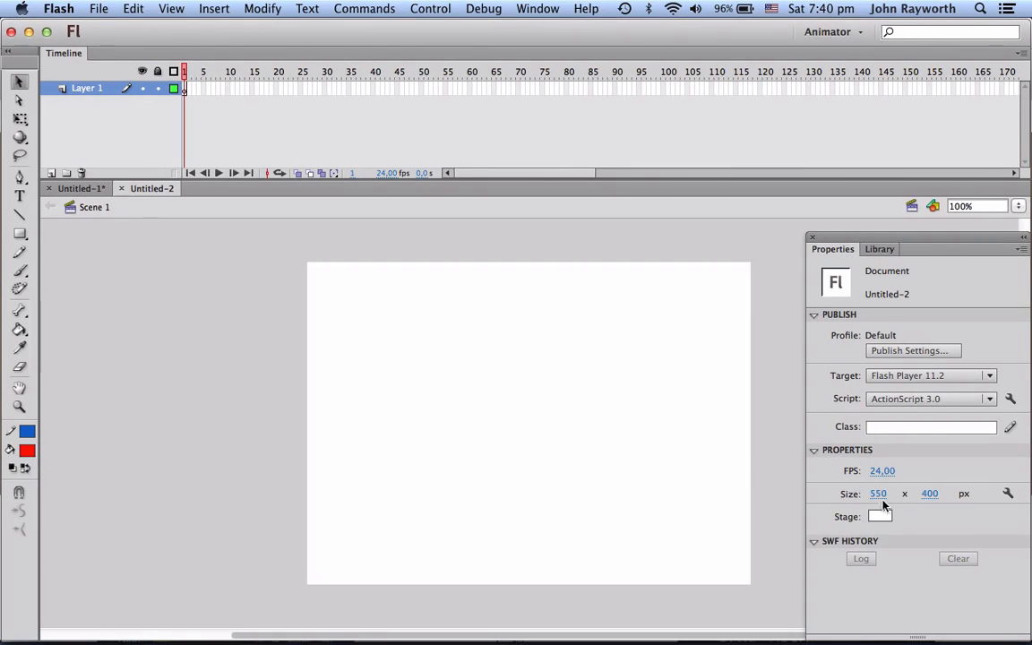
Step: Set the document's stage size to 1280 x 450 px
{"action": "left_click", "coordinate": [878, 494]}
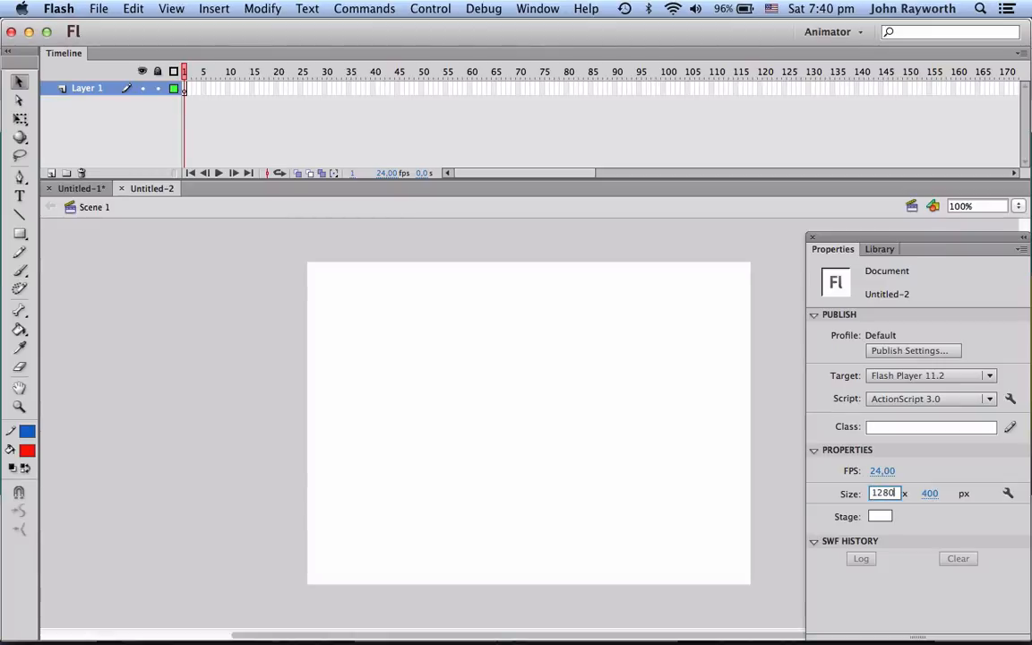
{"action": "left_click", "coordinate": [930, 494]}
{"action": "type", "text": "440"}
{"action": "key", "text": "Return"}
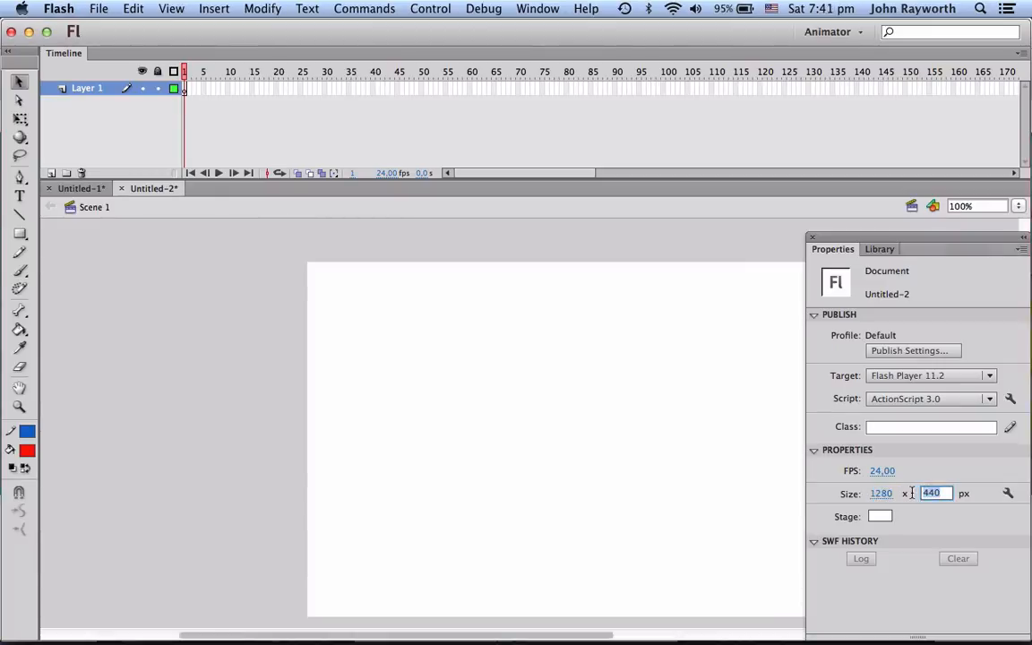
{"action": "type", "text": "450"}
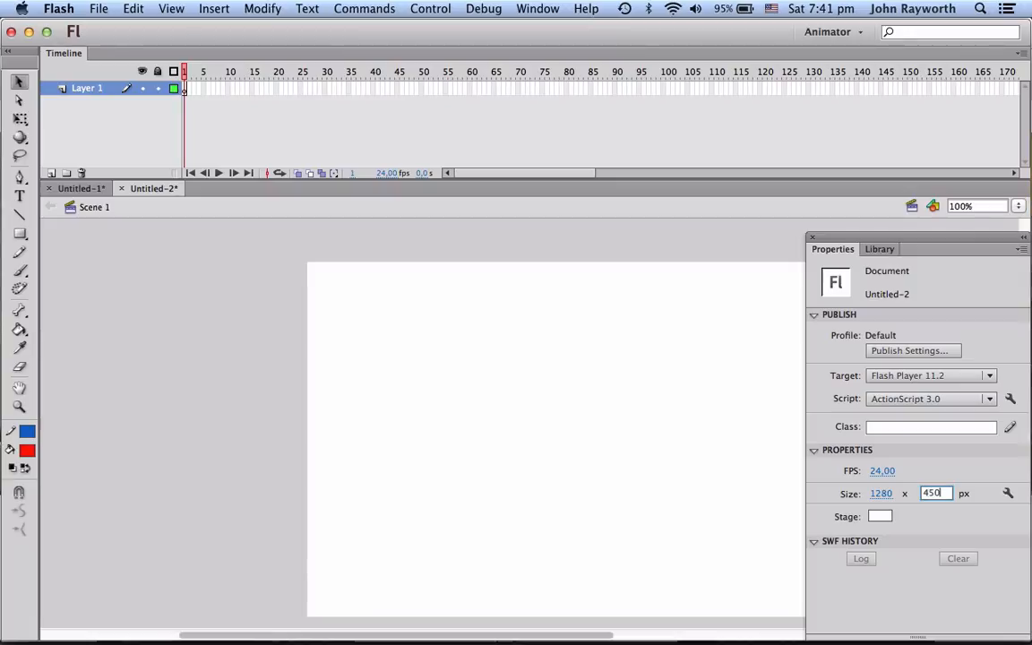
{"action": "key", "text": "Return"}
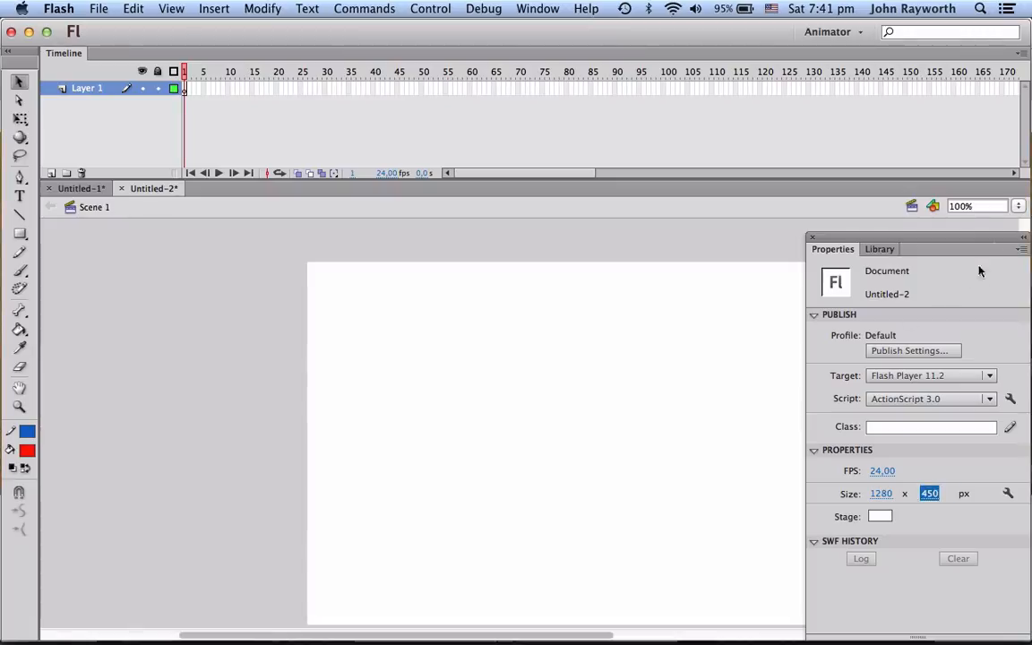
Step: Zoom the stage view to 60%
{"action": "left_click", "coordinate": [1021, 207]}
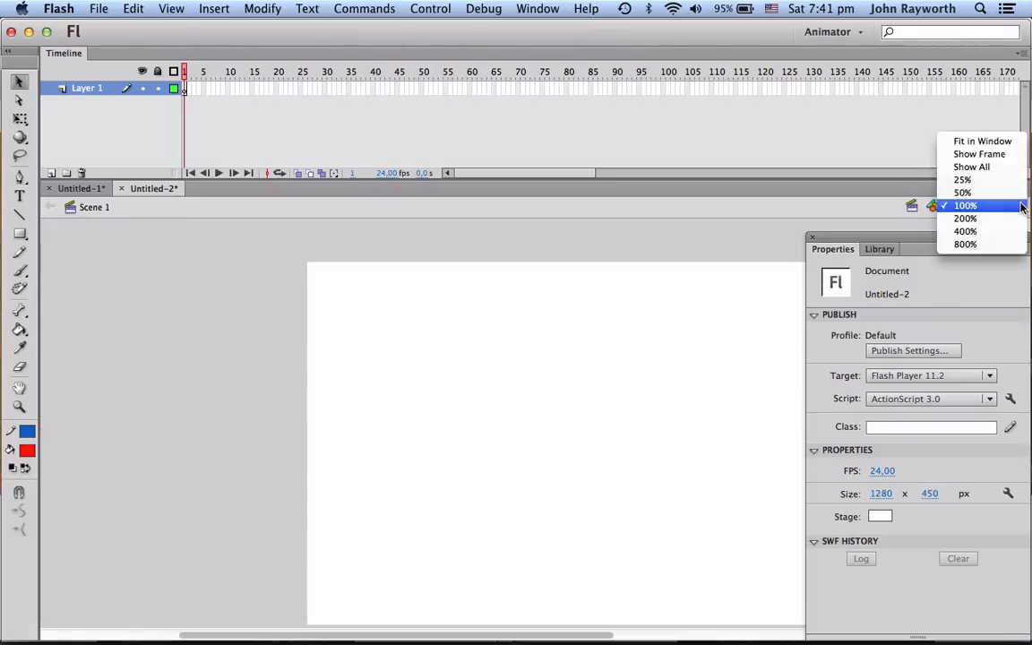
{"action": "left_click", "coordinate": [963, 193]}
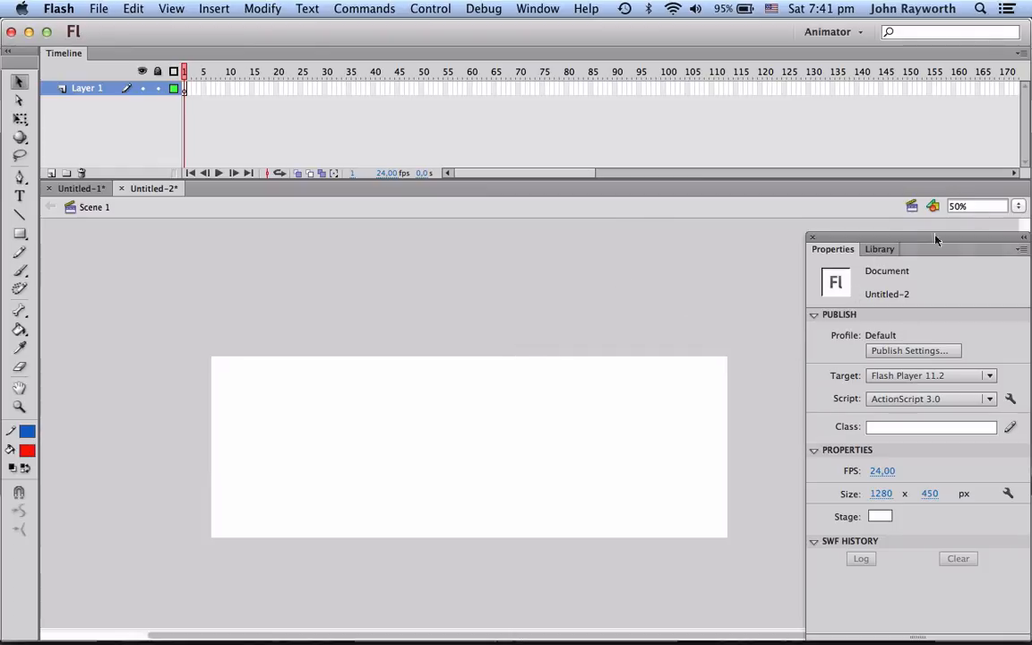
{"action": "left_click", "coordinate": [958, 205]}
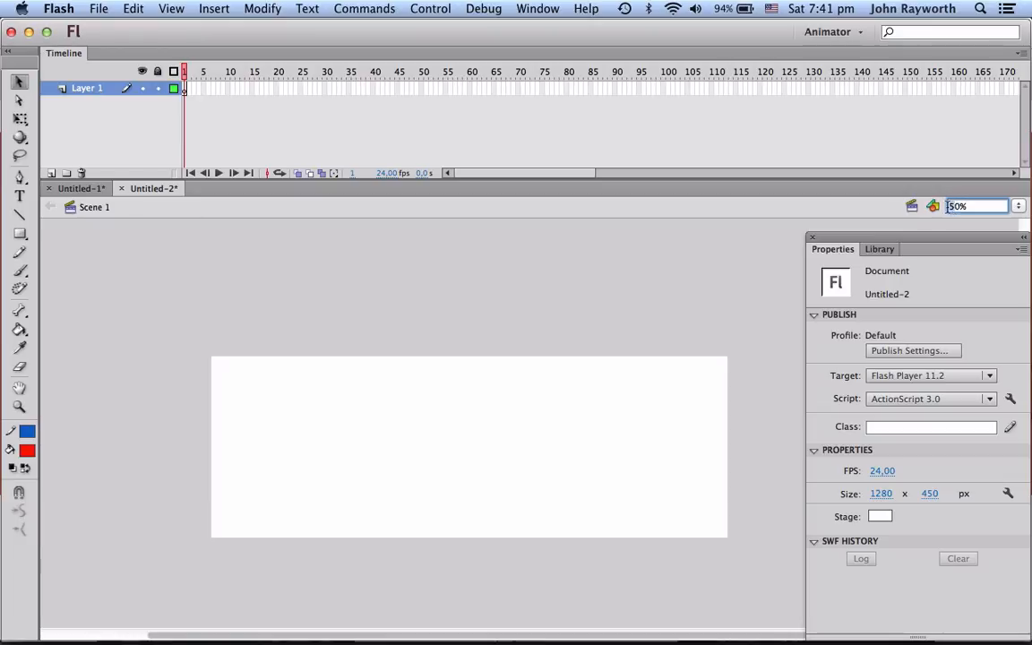
{"action": "key", "text": "Delete"}
{"action": "type", "text": "6"}
{"action": "key", "text": "Return"}
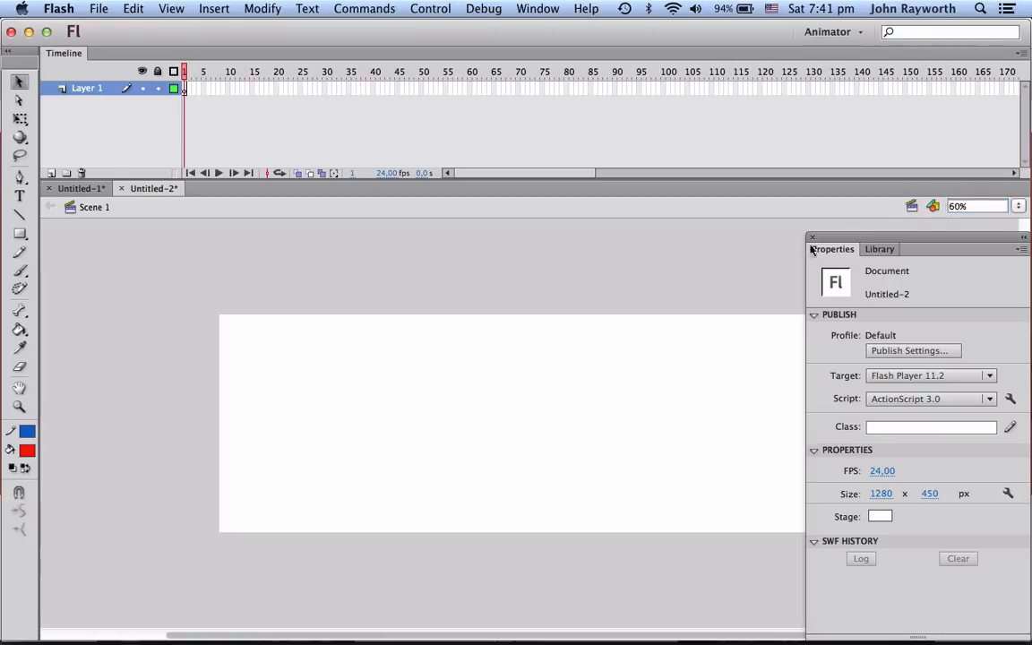
{"action": "scroll", "coordinate": [696, 278], "scroll_direction": "right", "scroll_amount": 3}
{"action": "scroll", "coordinate": [696, 277], "scroll_direction": "left", "scroll_amount": 1}
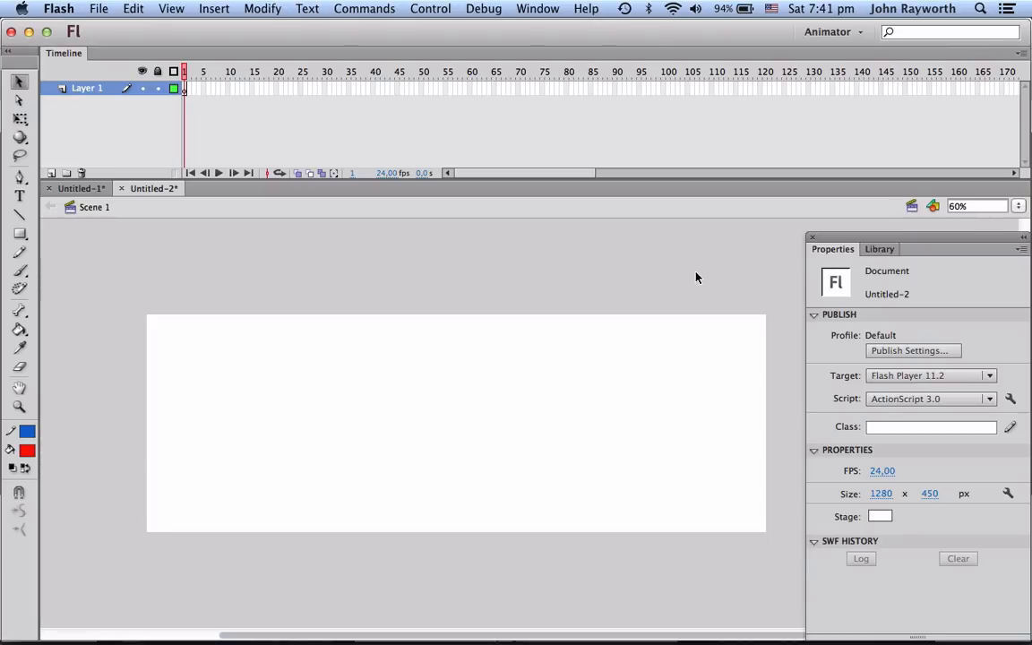
Step: Switch to Photoshop
{"action": "key", "text": "super+Tab"}
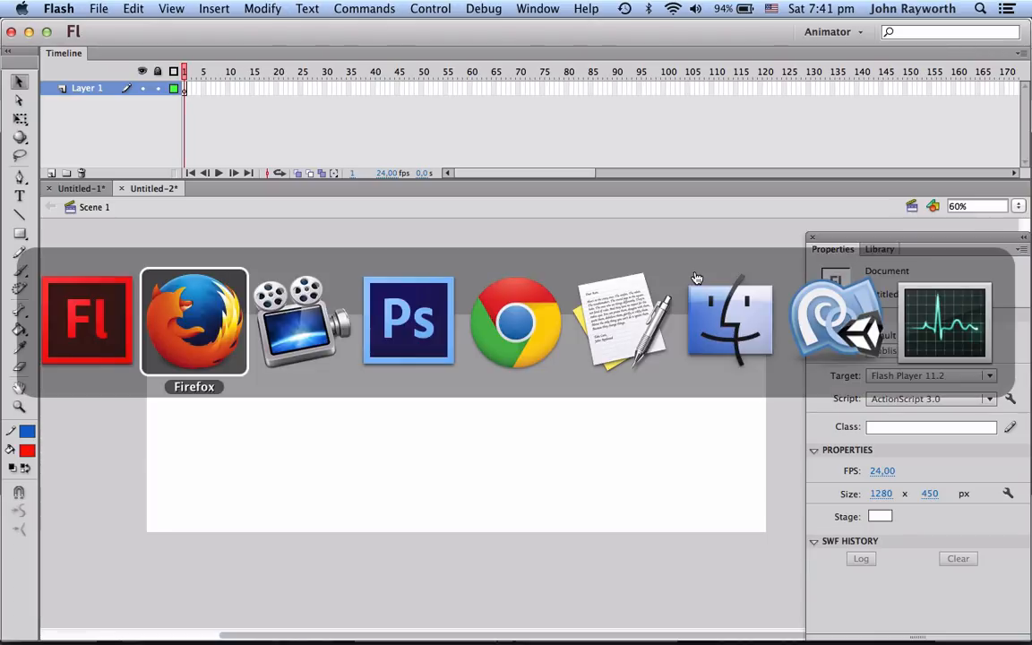
{"action": "key", "text": "super+Tab"}
{"action": "key", "text": "super+Tab"}
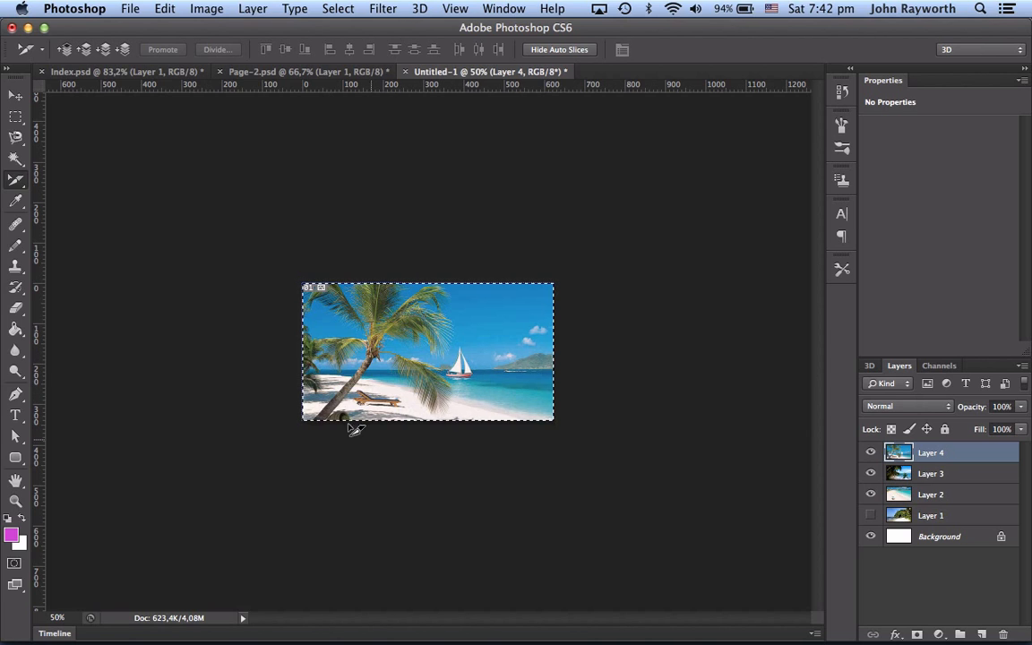
Step: Create a new document 1280 pixels wide and 450 pixels high
{"action": "left_click", "coordinate": [128, 11]}
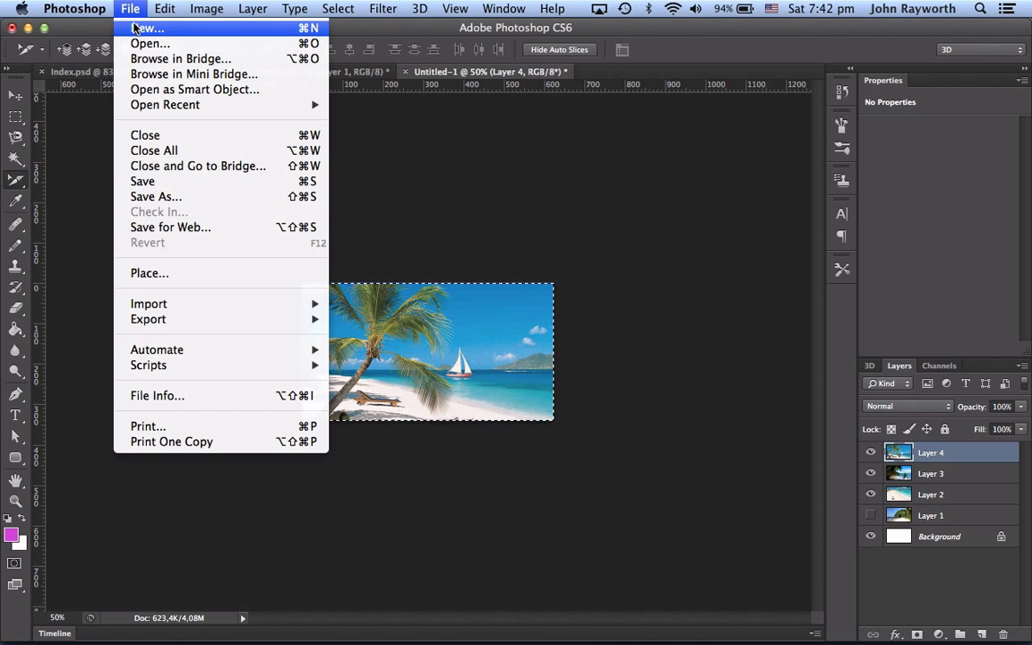
{"action": "left_click", "coordinate": [136, 28]}
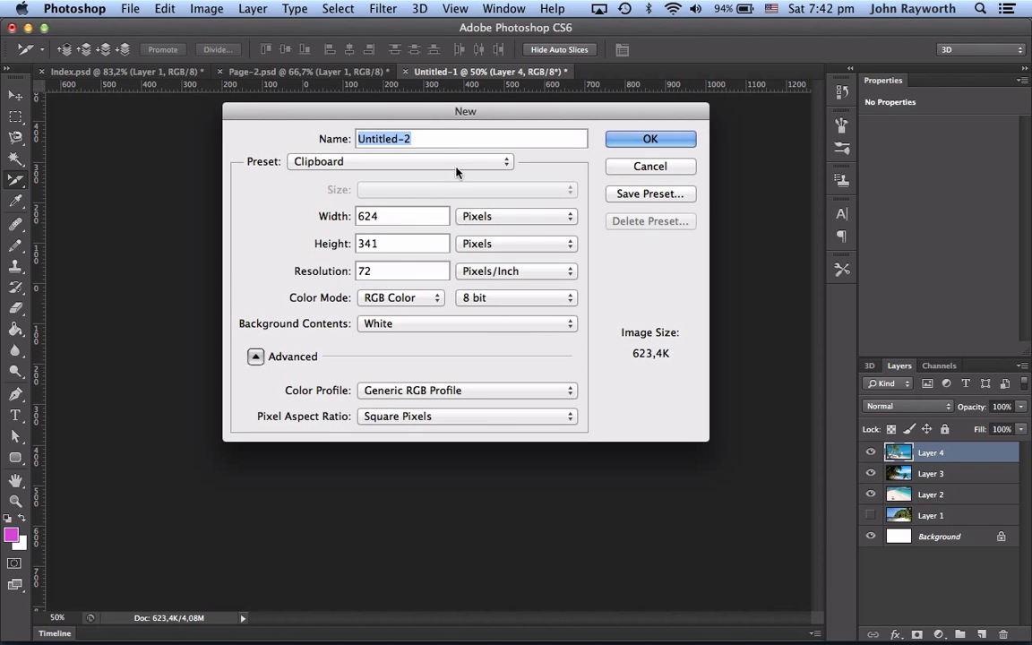
{"action": "double_click", "coordinate": [372, 216]}
{"action": "type", "text": "12"}
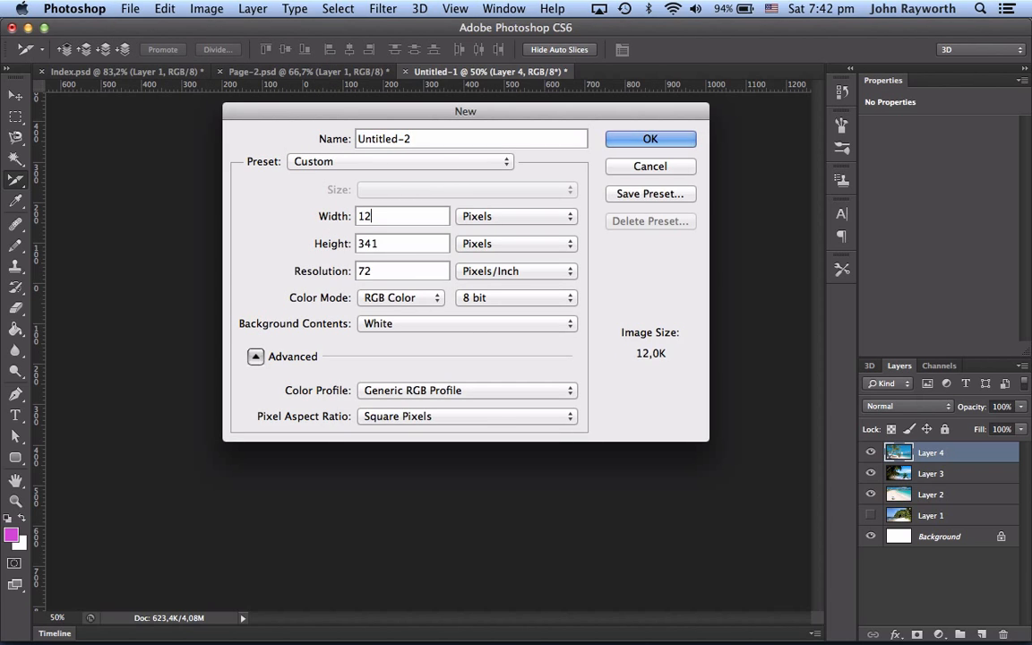
{"action": "type", "text": "800"}
{"action": "key", "text": "BackSpace"}
{"action": "key", "text": "BackSpace"}
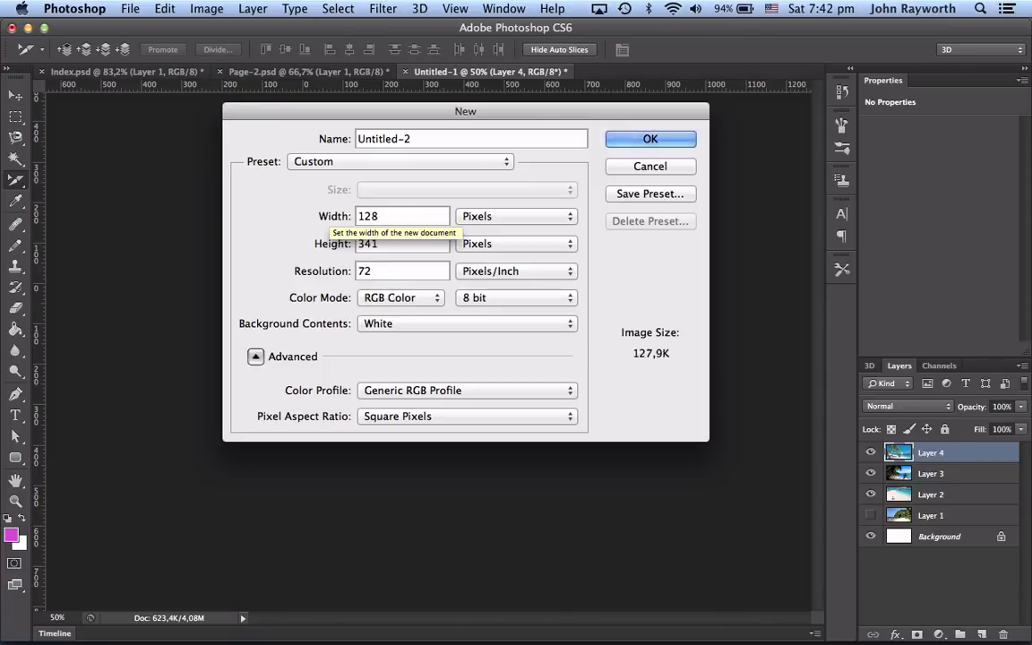
{"action": "type", "text": "0"}
{"action": "left_click", "coordinate": [499, 218]}
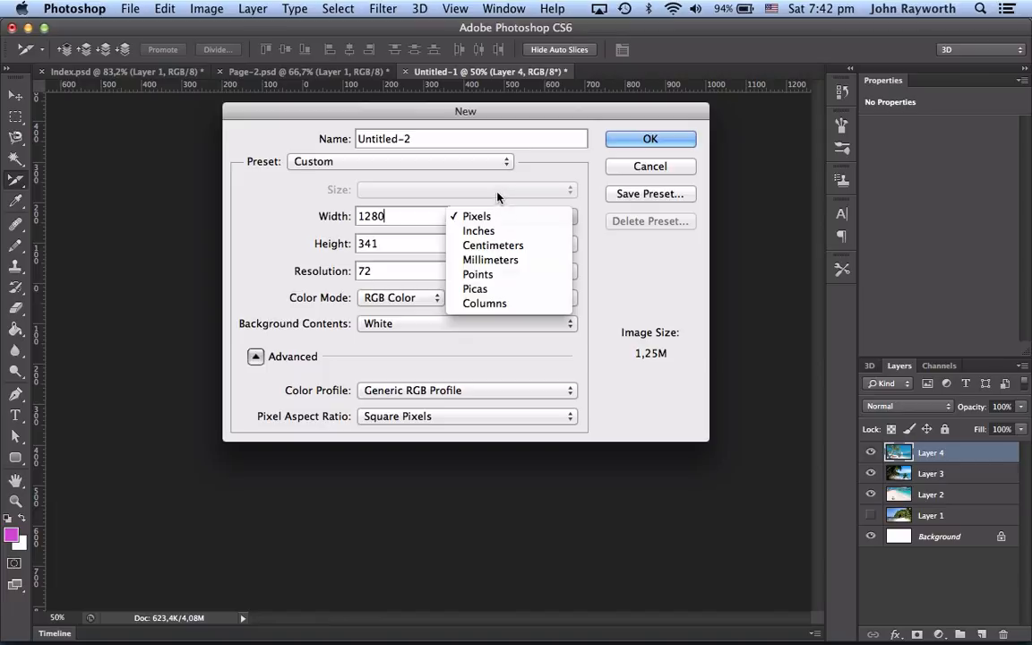
{"action": "left_click", "coordinate": [495, 195]}
{"action": "key", "text": "Tab"}
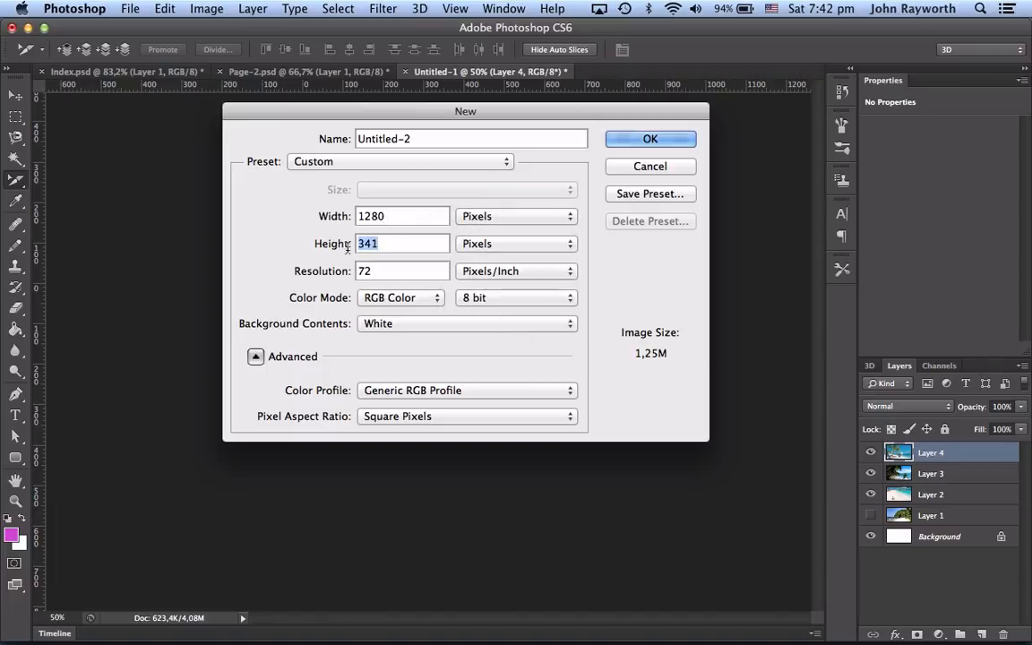
{"action": "type", "text": "450"}
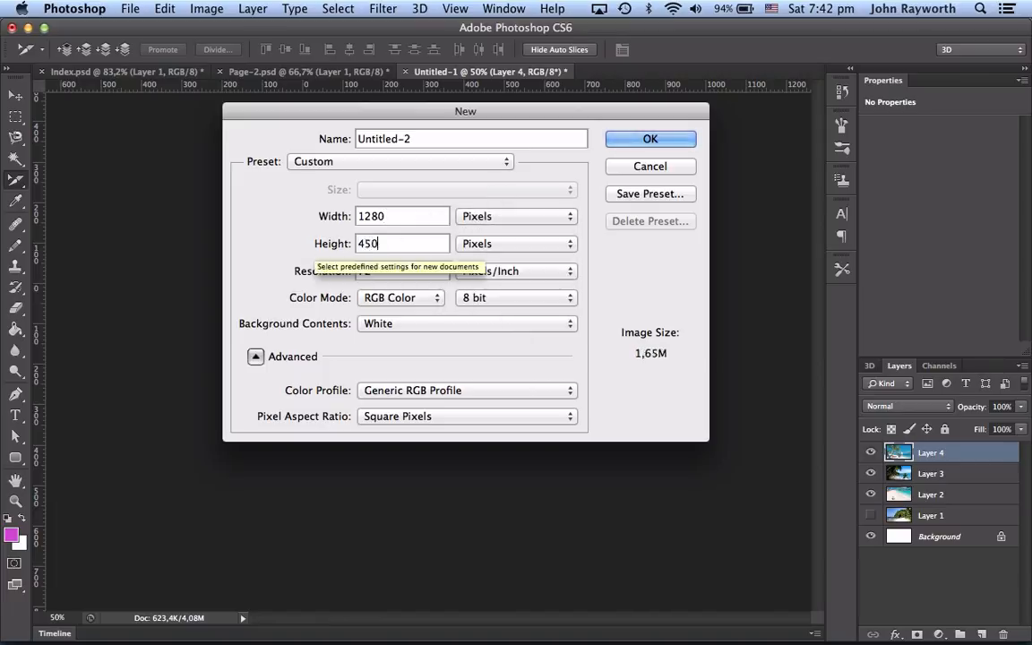
{"action": "key", "text": "Return"}
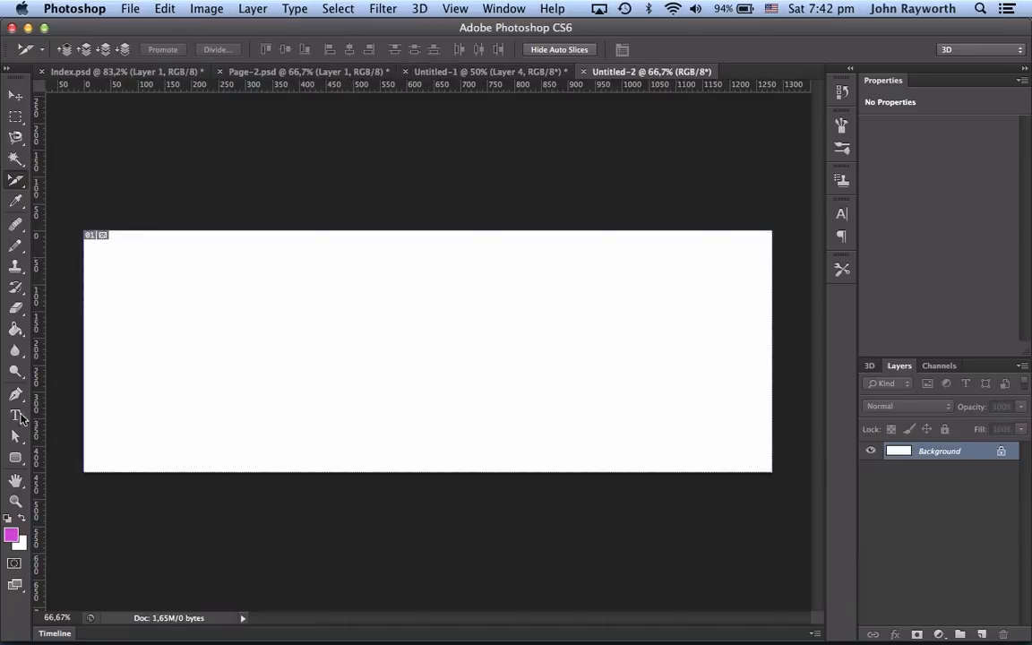
Step: Pick a teal blue foreground color and fill the new canvas with it using the Paint Bucket
{"action": "left_click", "coordinate": [11, 536]}
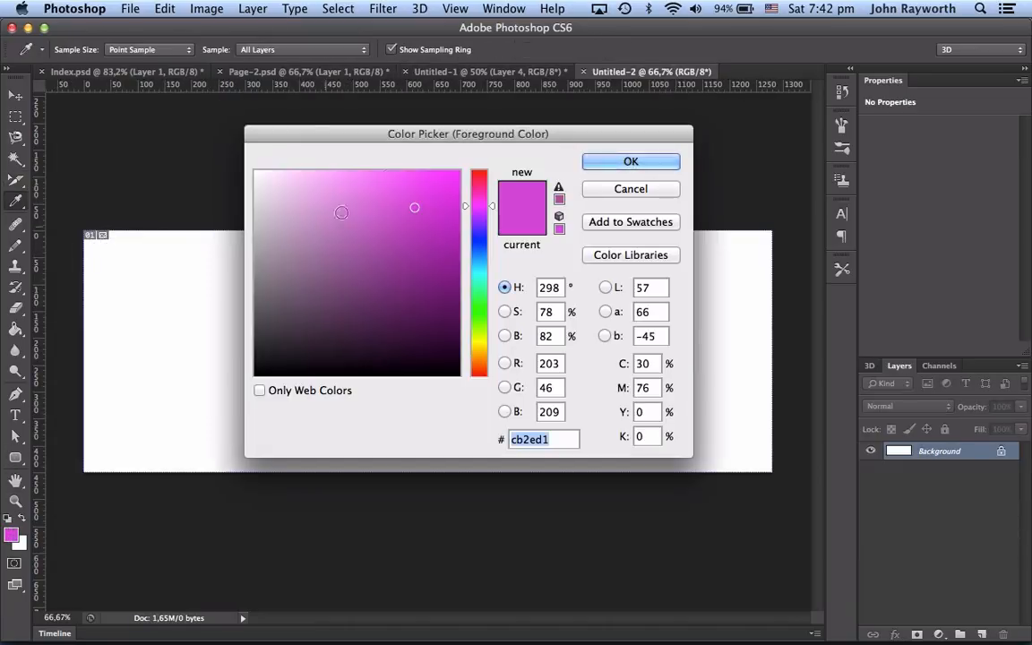
{"action": "left_click", "coordinate": [482, 268]}
{"action": "left_click_drag", "start_coordinate": [403, 232], "coordinate": [406, 234]}
{"action": "left_click", "coordinate": [609, 164]}
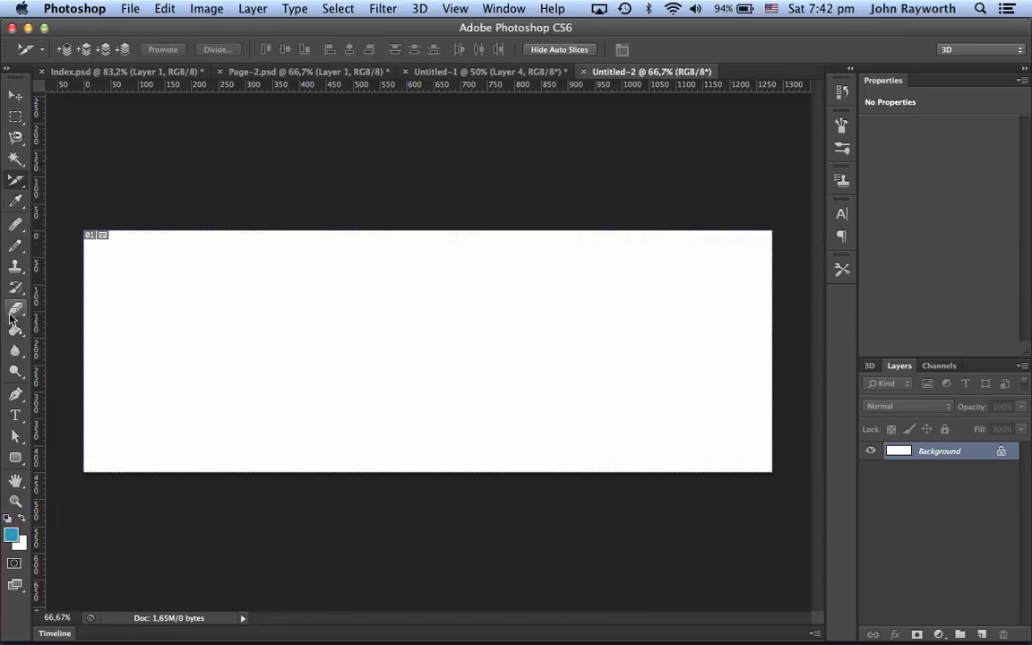
{"action": "left_click", "coordinate": [15, 329]}
{"action": "left_click", "coordinate": [249, 326]}
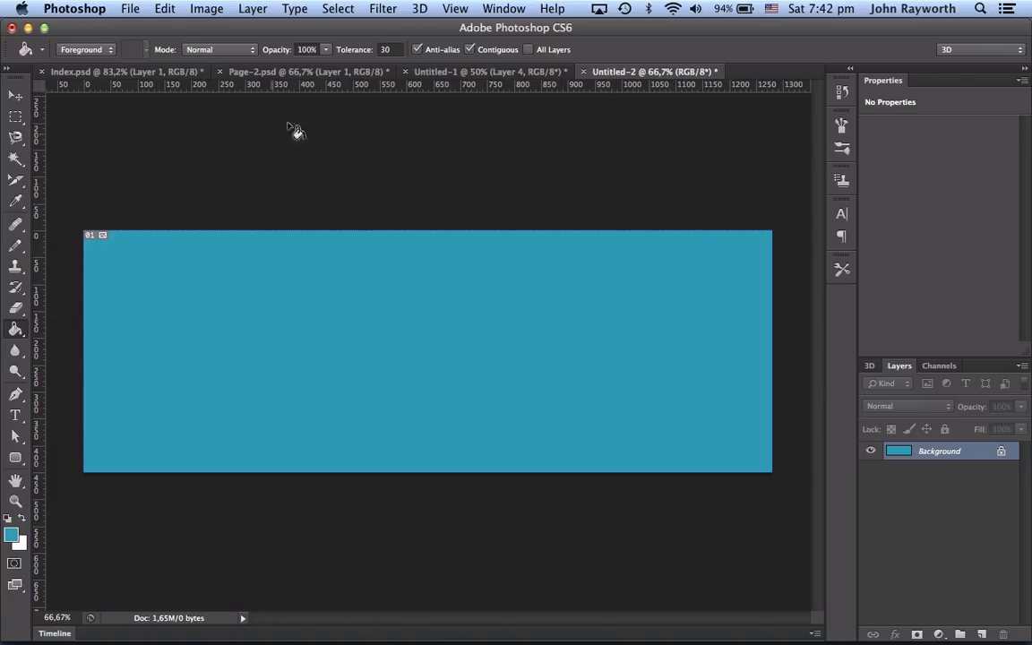
Step: Switch through the open documents to Index.psd
{"action": "left_click", "coordinate": [314, 72]}
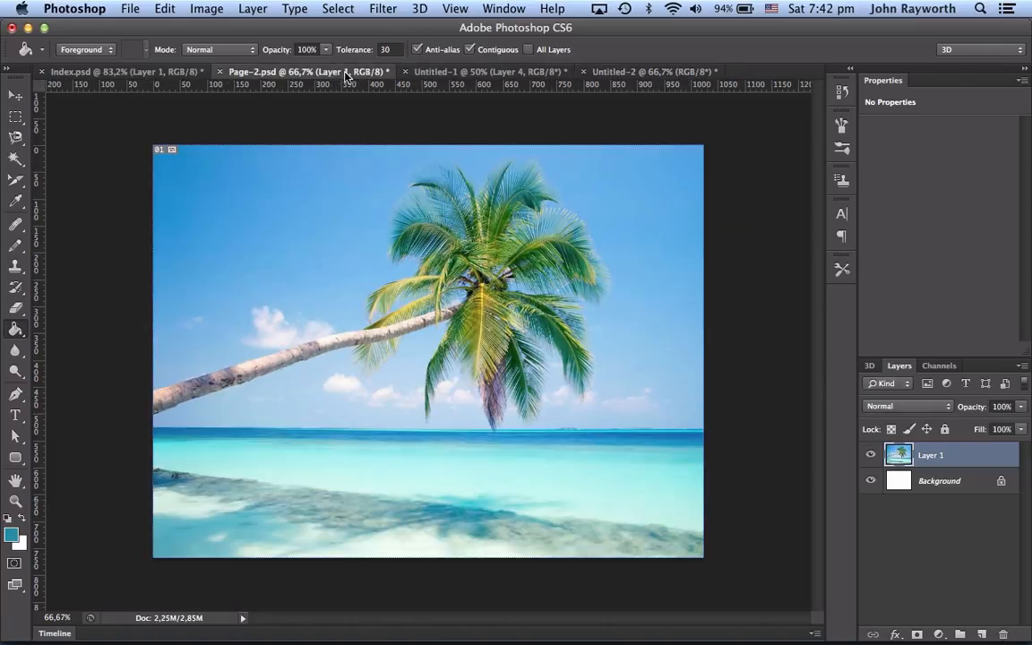
{"action": "left_click", "coordinate": [126, 71]}
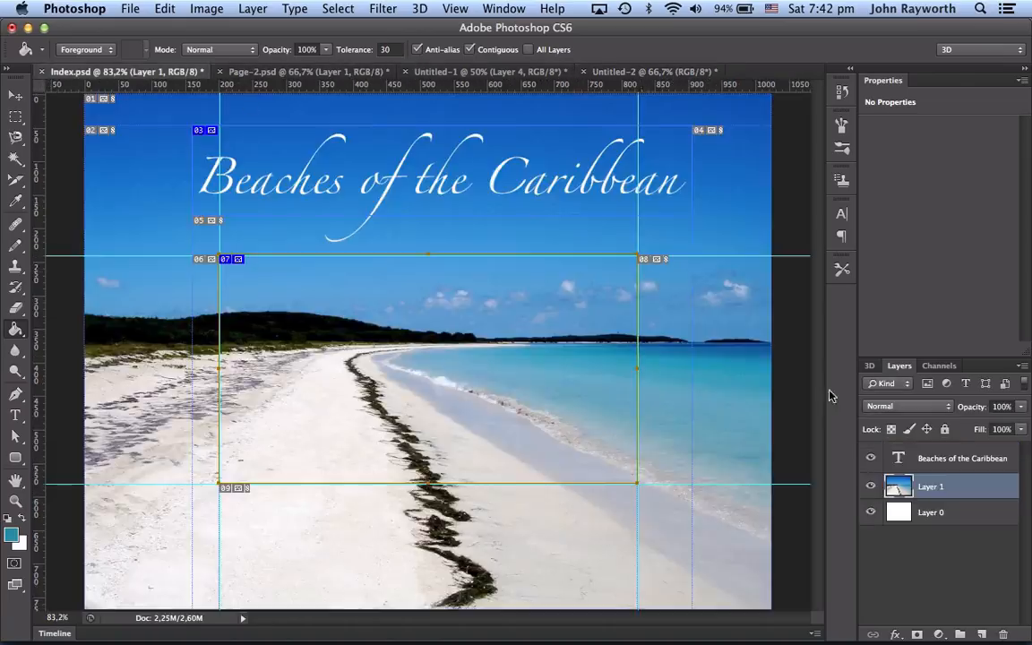
Step: Open the Untitled-1 document, select Layer 3 and hide Layer 4 so the palm beach photo shows
{"action": "left_click", "coordinate": [490, 72]}
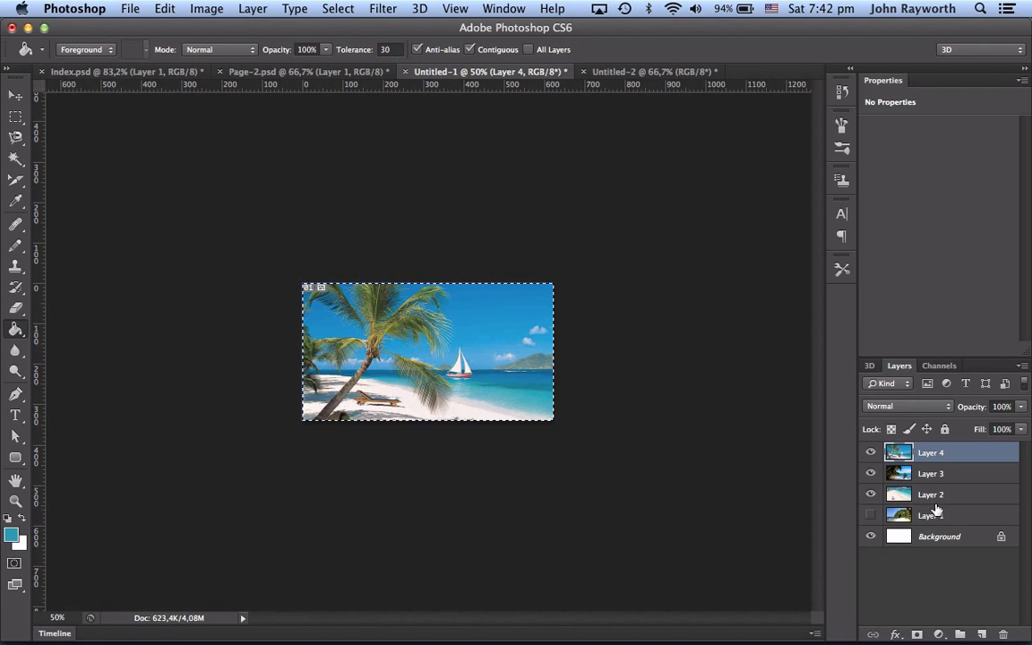
{"action": "left_click", "coordinate": [967, 473]}
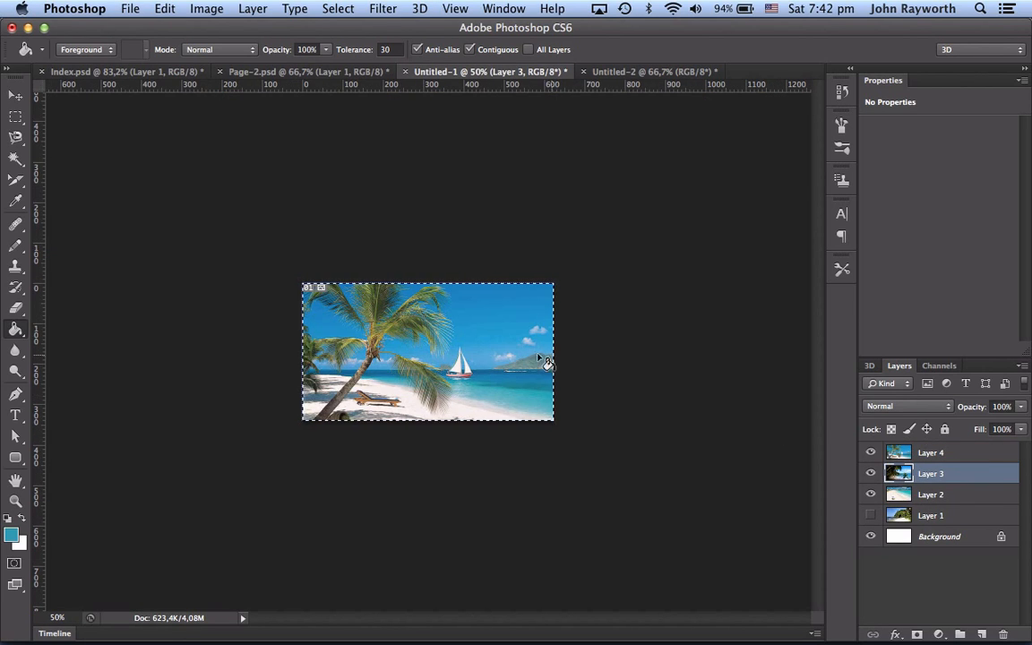
{"action": "left_click", "coordinate": [871, 453]}
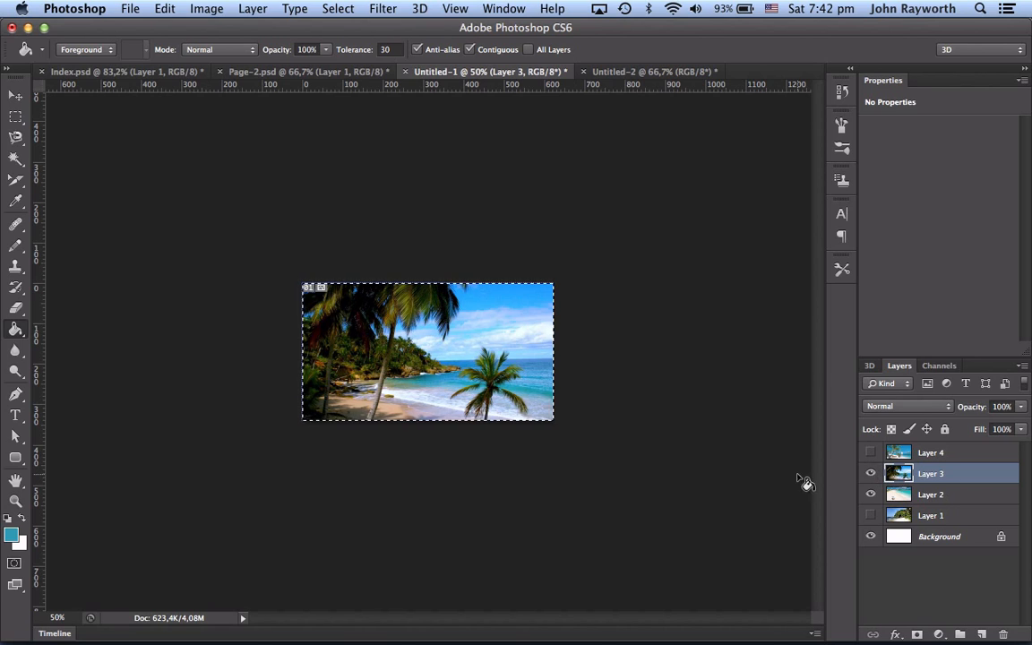
{"action": "left_click", "coordinate": [871, 515]}
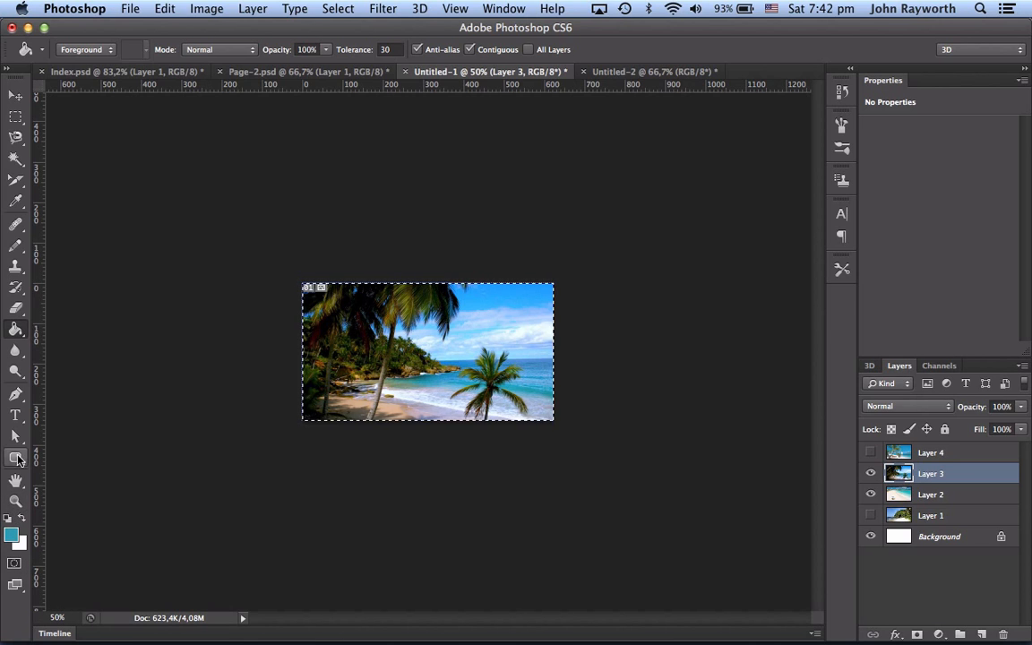
Step: View the photo at 100% and select the tall leaning palm tree with the Lasso tool
{"action": "double_click", "coordinate": [14, 502]}
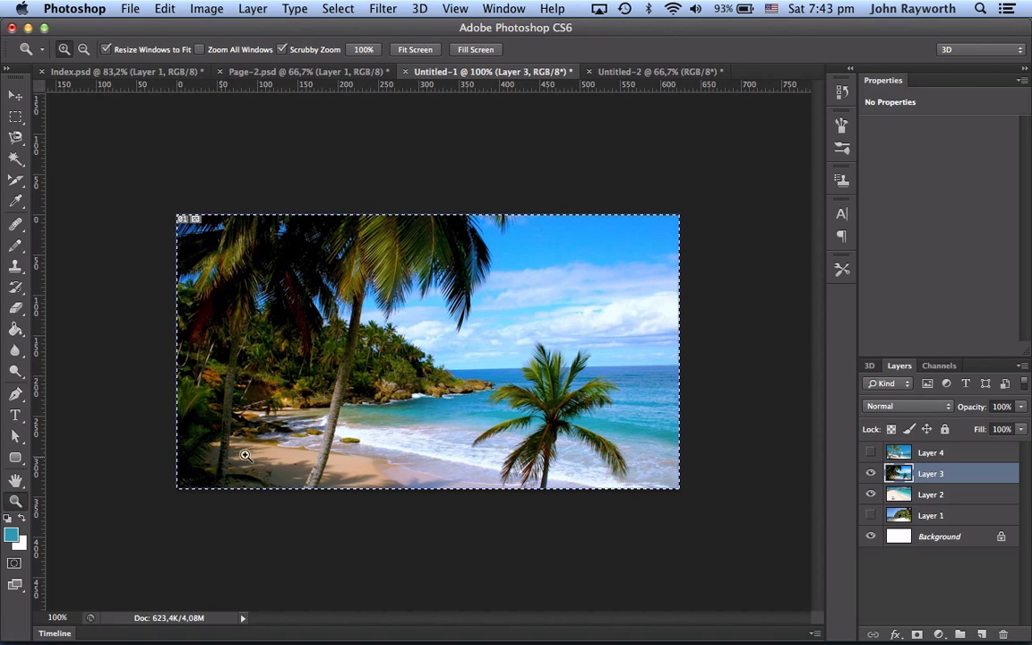
{"action": "left_click", "coordinate": [15, 140]}
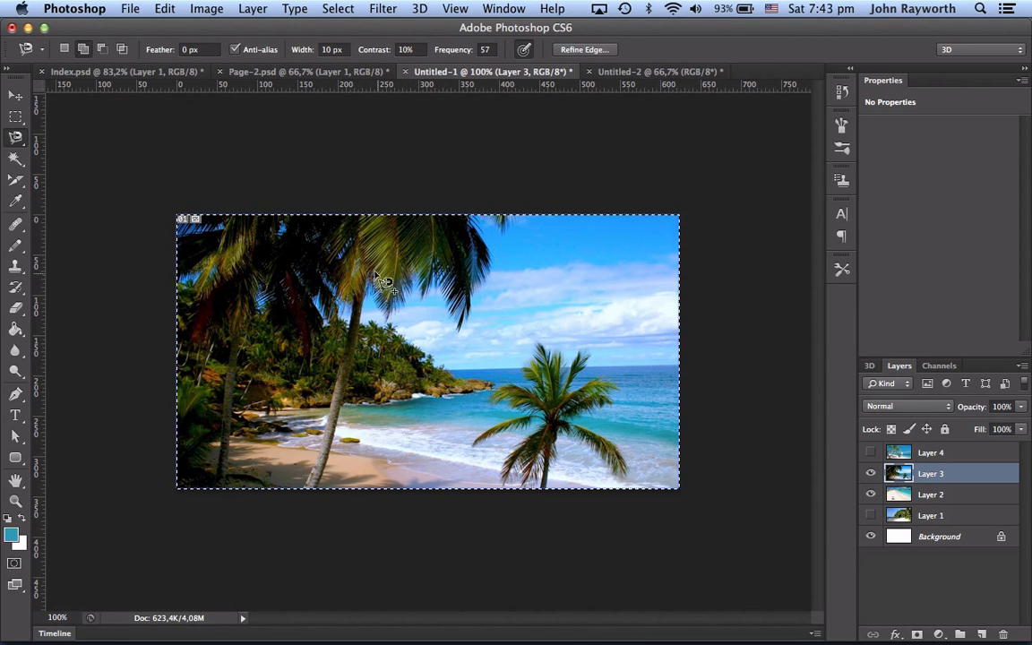
{"action": "key", "text": "super+d"}
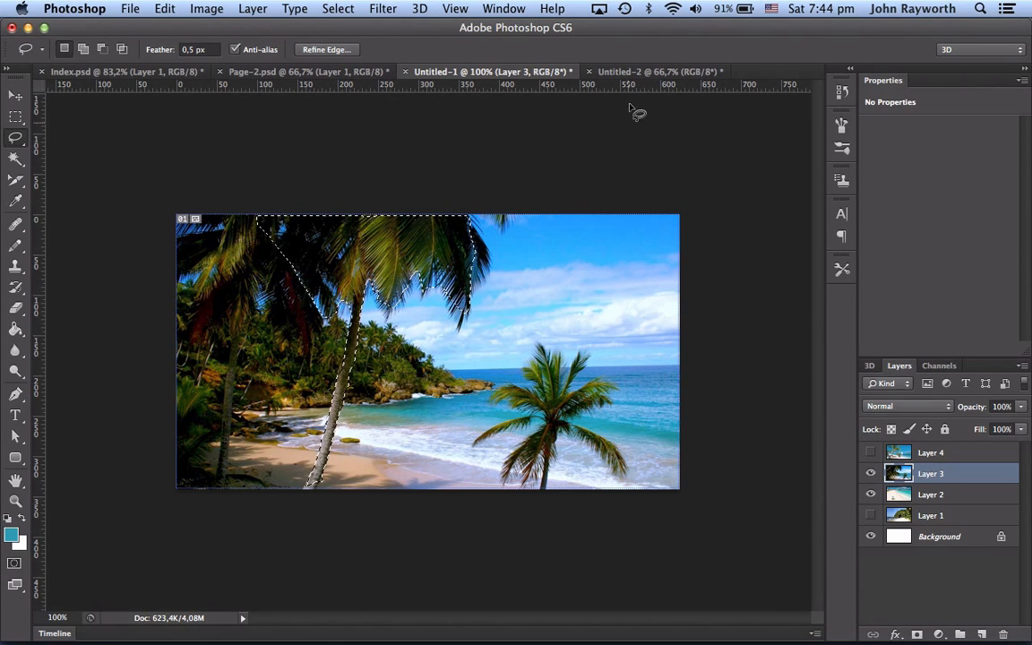
Step: Paste the palm tree into the teal Untitled-2 banner and move it to the upper right edge
{"action": "left_click", "coordinate": [619, 72]}
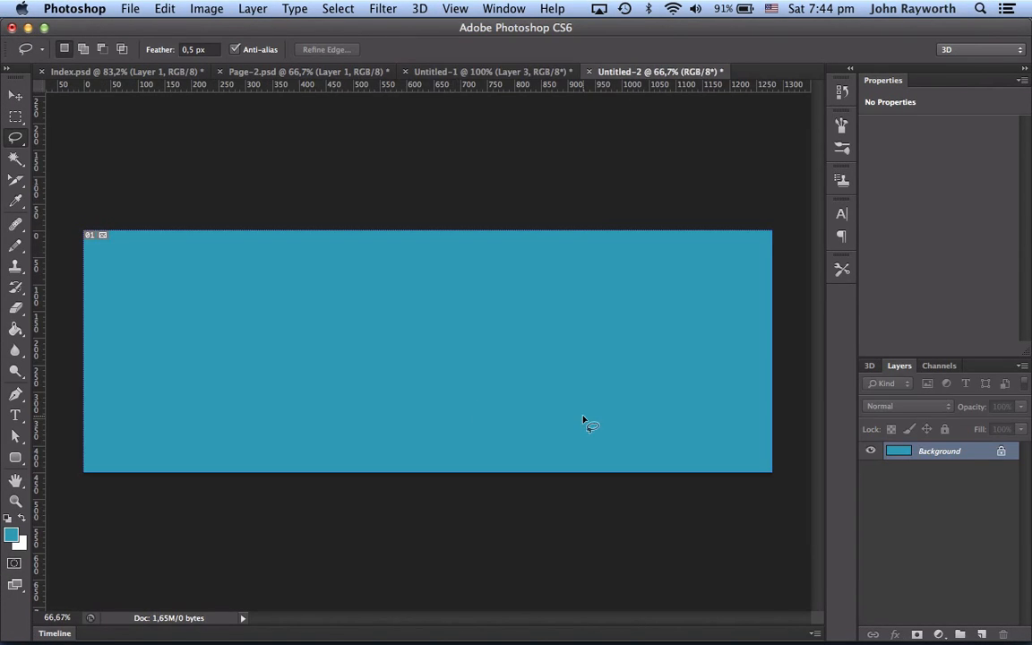
{"action": "key", "text": "super+v"}
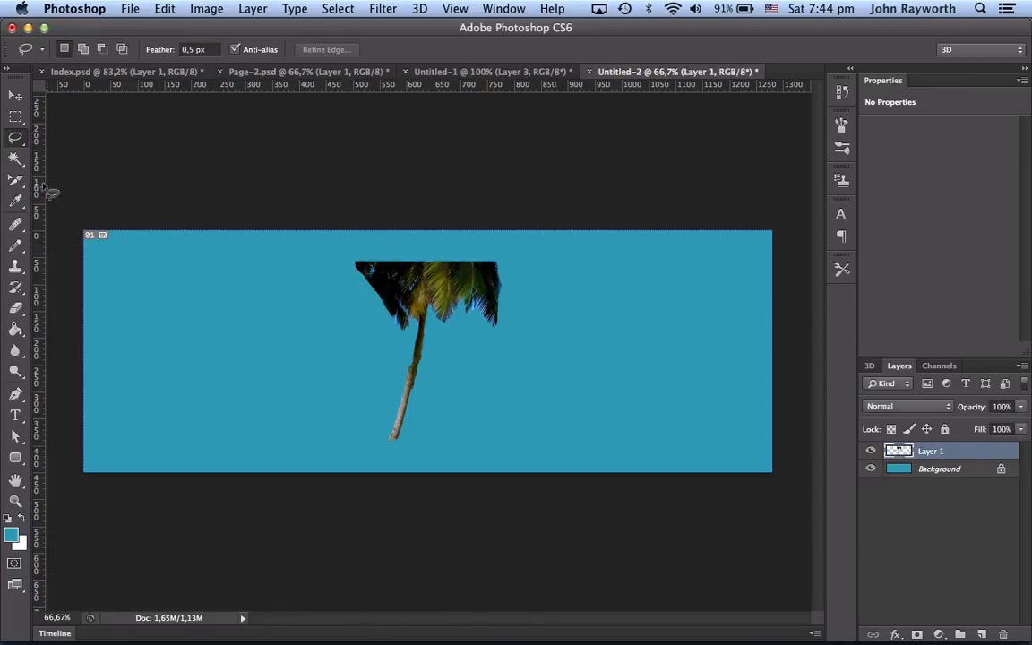
{"action": "left_click", "coordinate": [15, 95]}
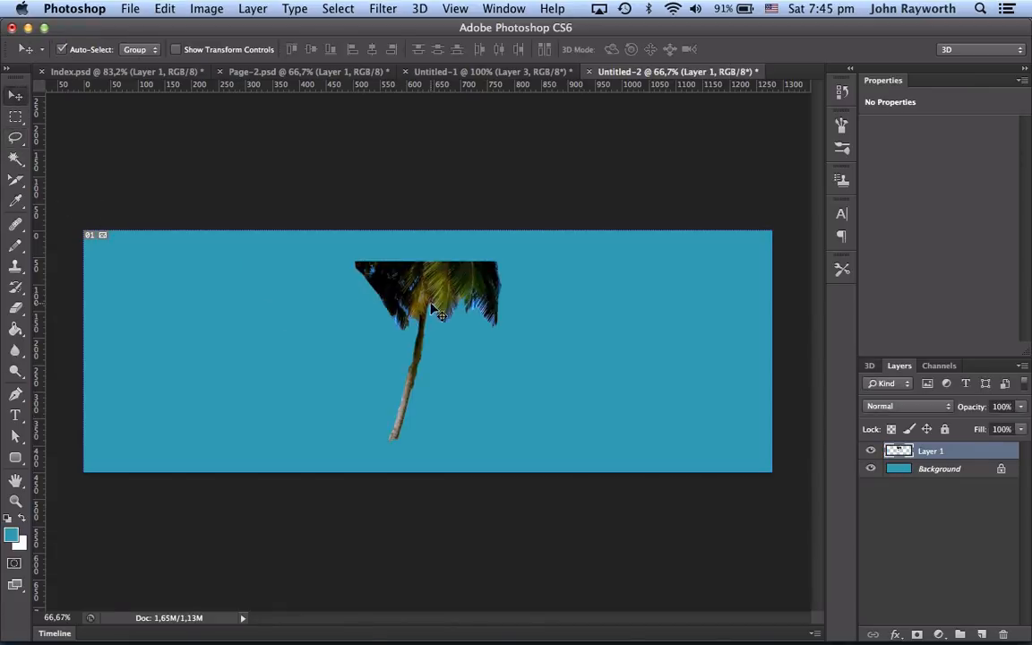
{"action": "left_click_drag", "start_coordinate": [433, 309], "coordinate": [631, 267]}
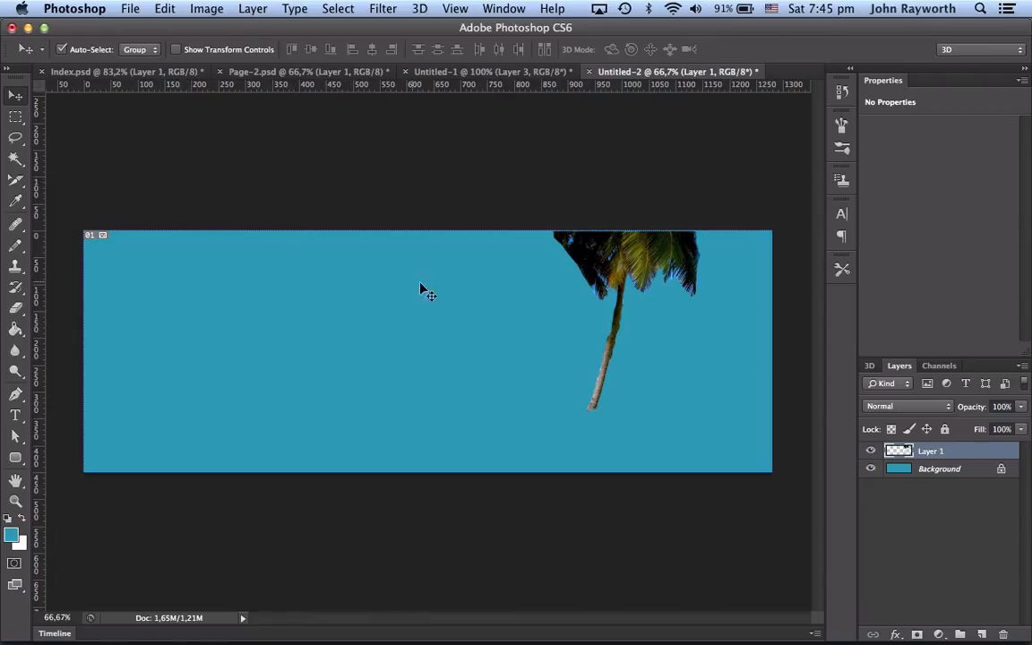
Step: Save the banner as For-Sliding-1.psd in the Photoshop-Files folder of the Beaches Website for Videos project, keeping Maximize Compatibility
{"action": "left_click", "coordinate": [130, 10]}
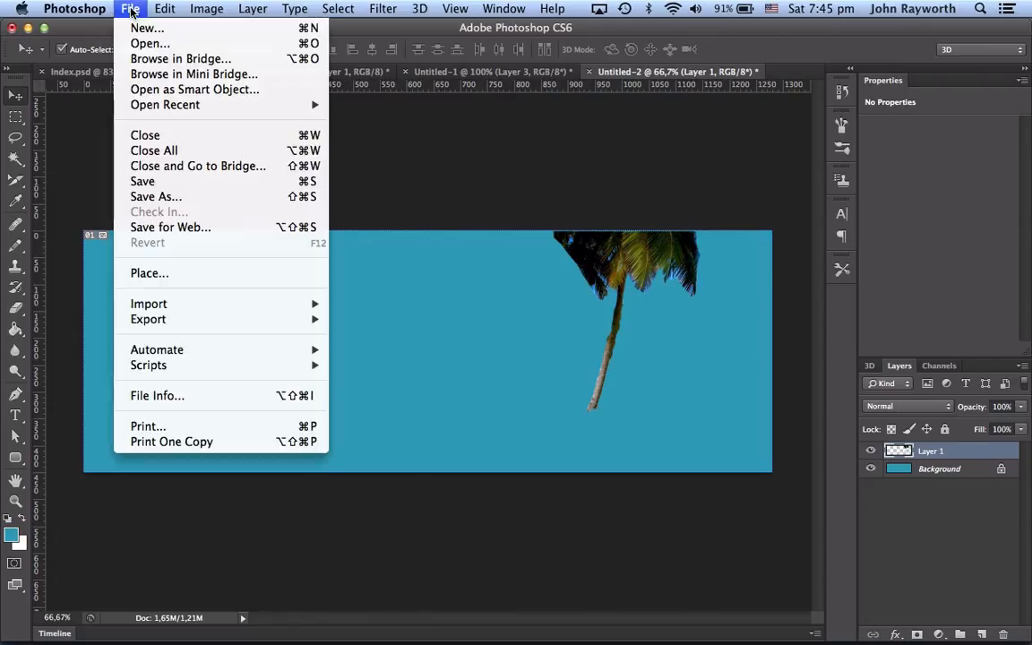
{"action": "left_click", "coordinate": [157, 197]}
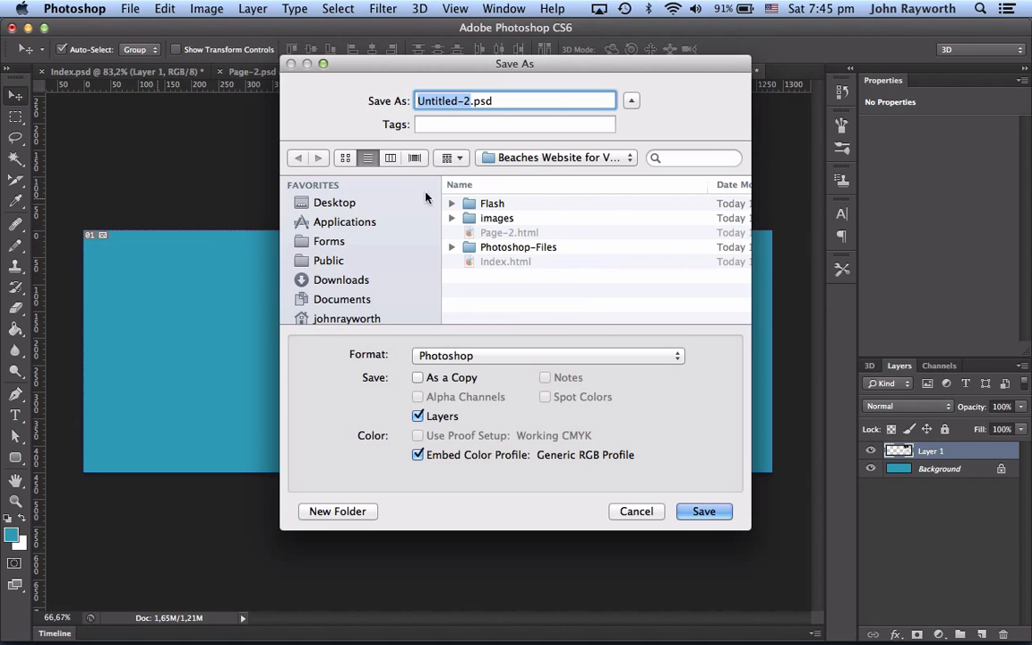
{"action": "scroll", "coordinate": [396, 254], "scroll_direction": "down", "scroll_amount": 2}
{"action": "scroll", "coordinate": [396, 254], "scroll_direction": "down", "scroll_amount": 2}
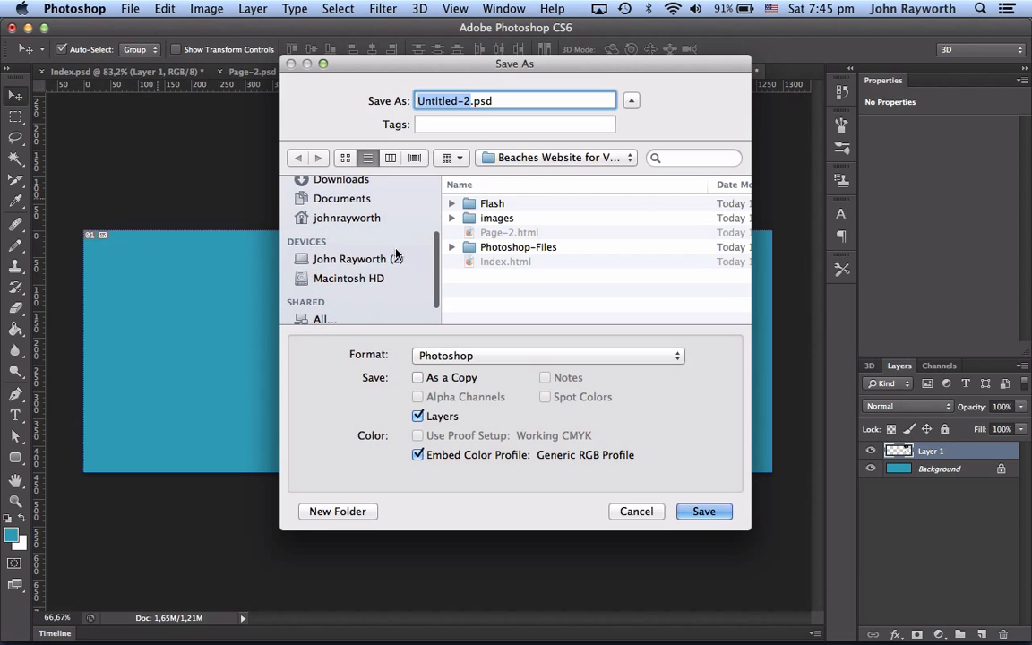
{"action": "left_click", "coordinate": [374, 278]}
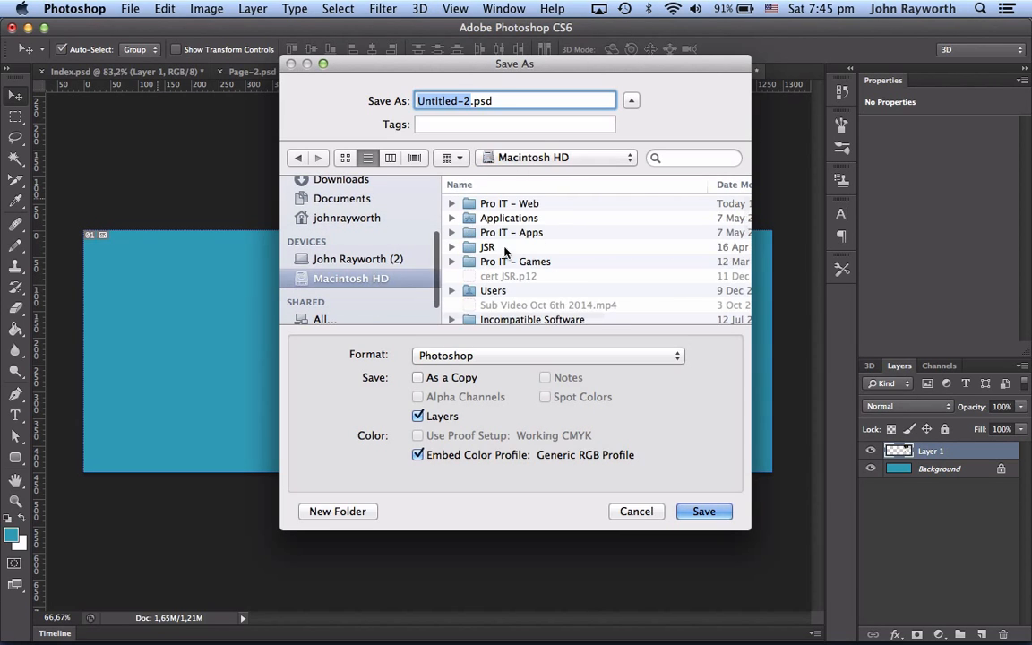
{"action": "double_click", "coordinate": [468, 205]}
{"action": "left_click", "coordinate": [467, 204]}
{"action": "double_click", "coordinate": [467, 205]}
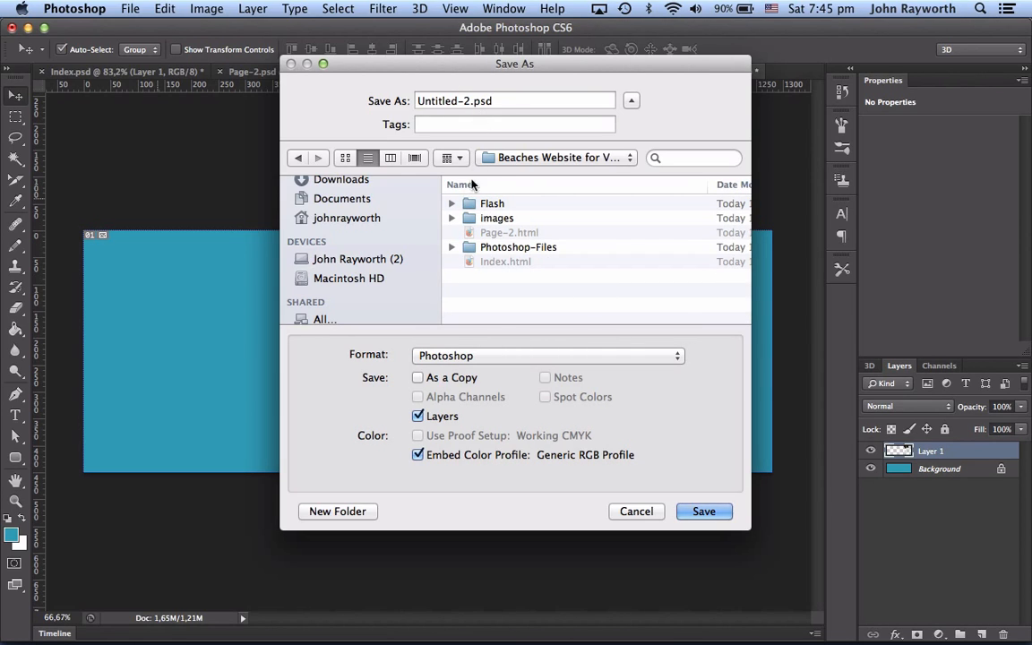
{"action": "double_click", "coordinate": [470, 248]}
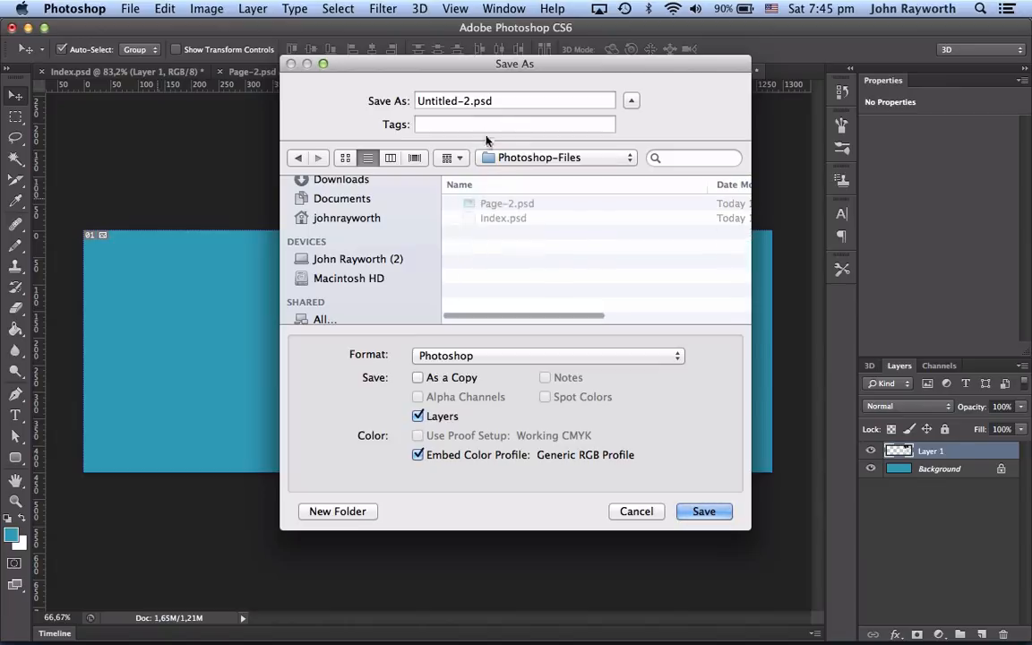
{"action": "left_click", "coordinate": [467, 100]}
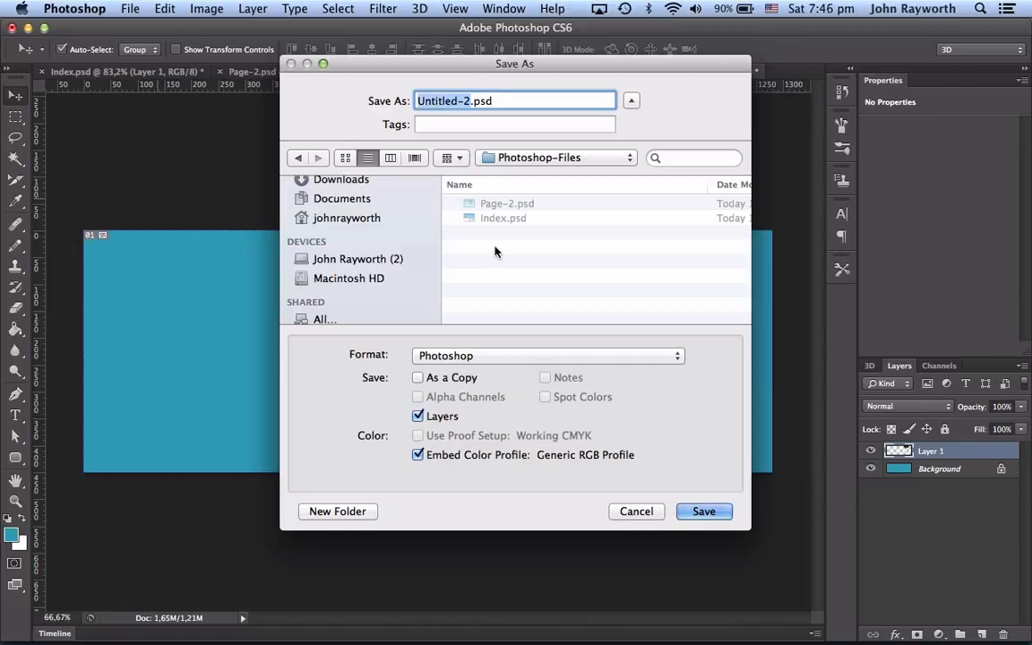
{"action": "type", "text": "For"}
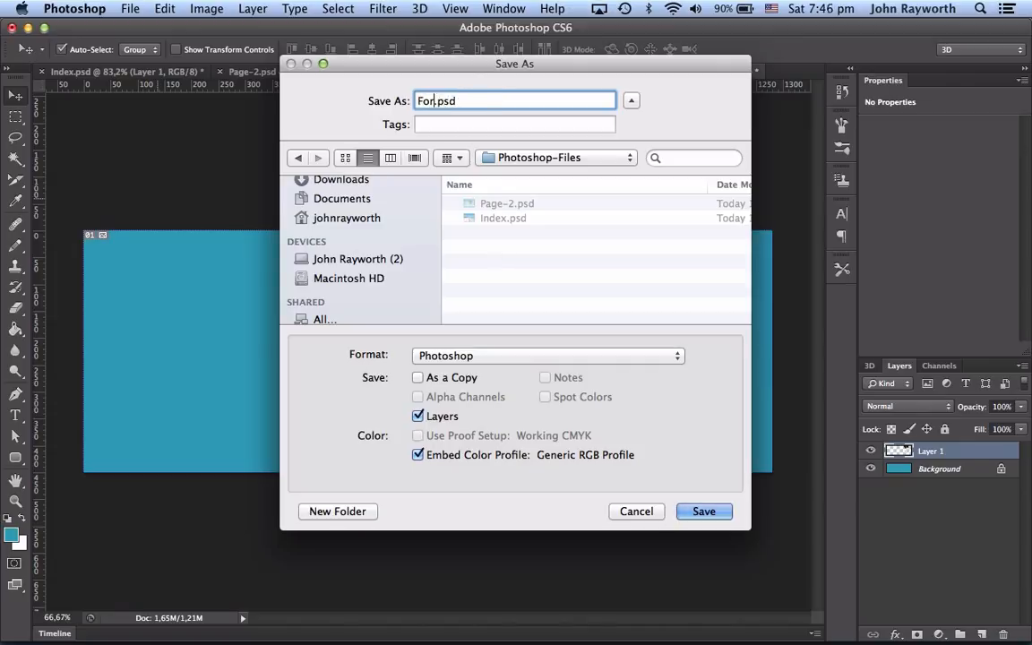
{"action": "type", "text": "-Sliding-1"}
{"action": "left_click", "coordinate": [544, 159]}
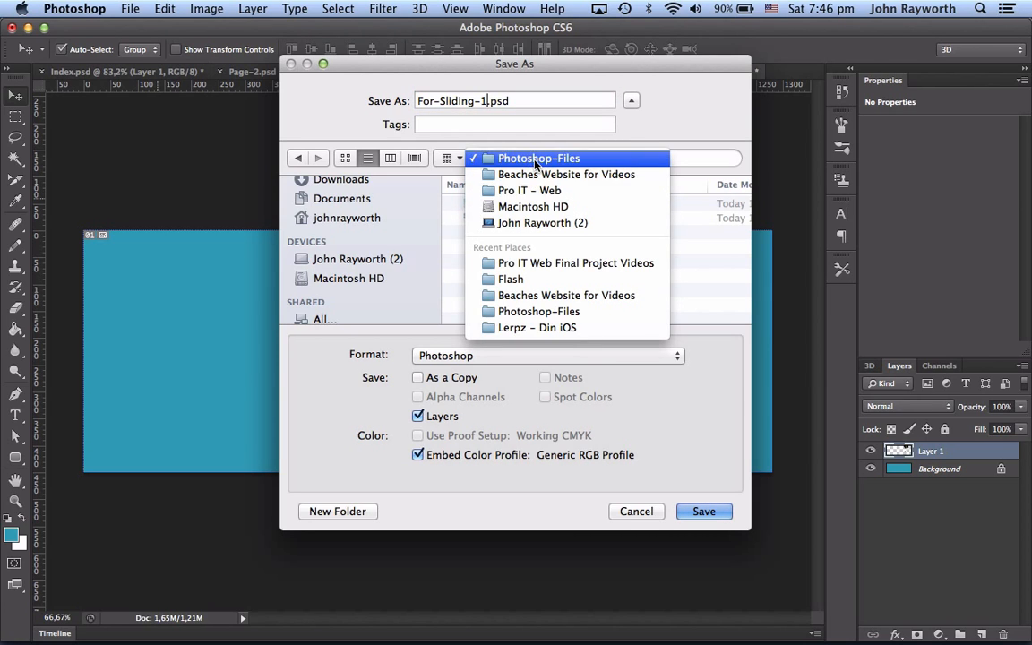
{"action": "left_click", "coordinate": [536, 159]}
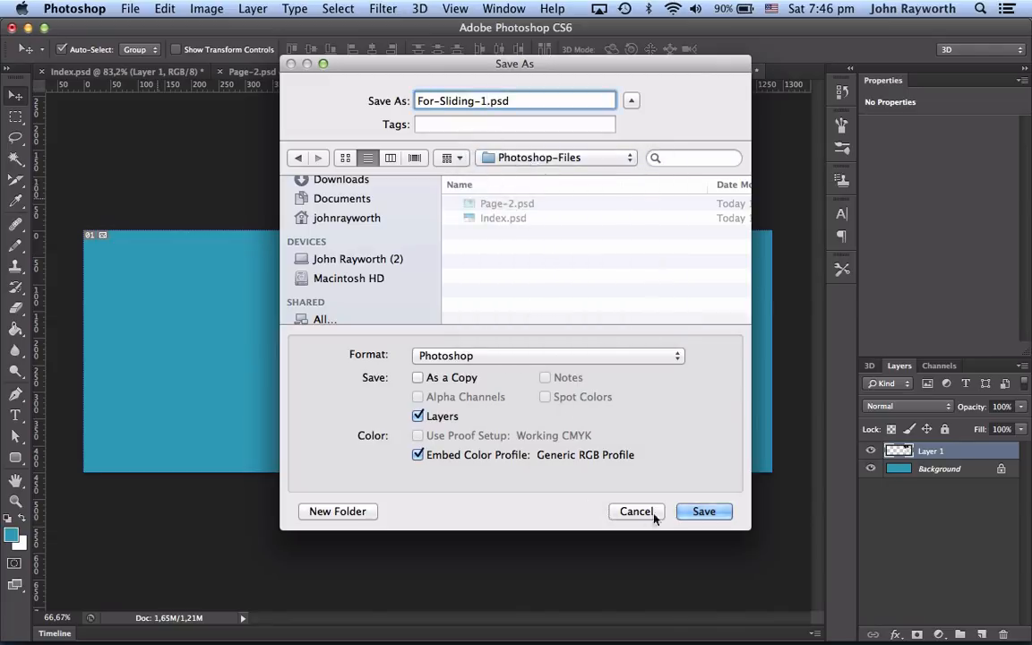
{"action": "left_click", "coordinate": [703, 511]}
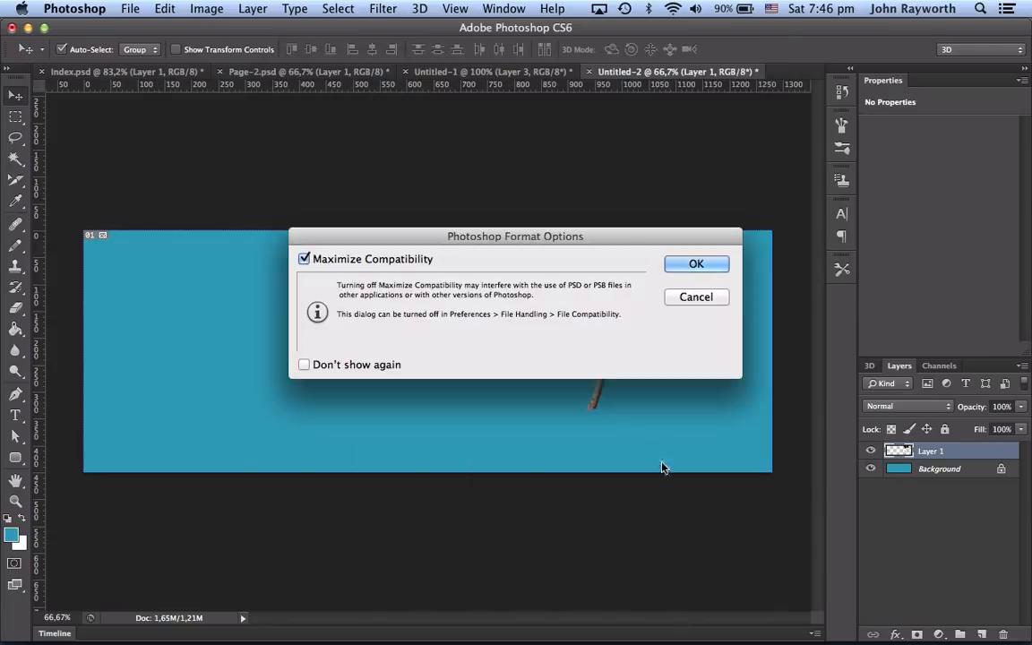
{"action": "left_click", "coordinate": [697, 263]}
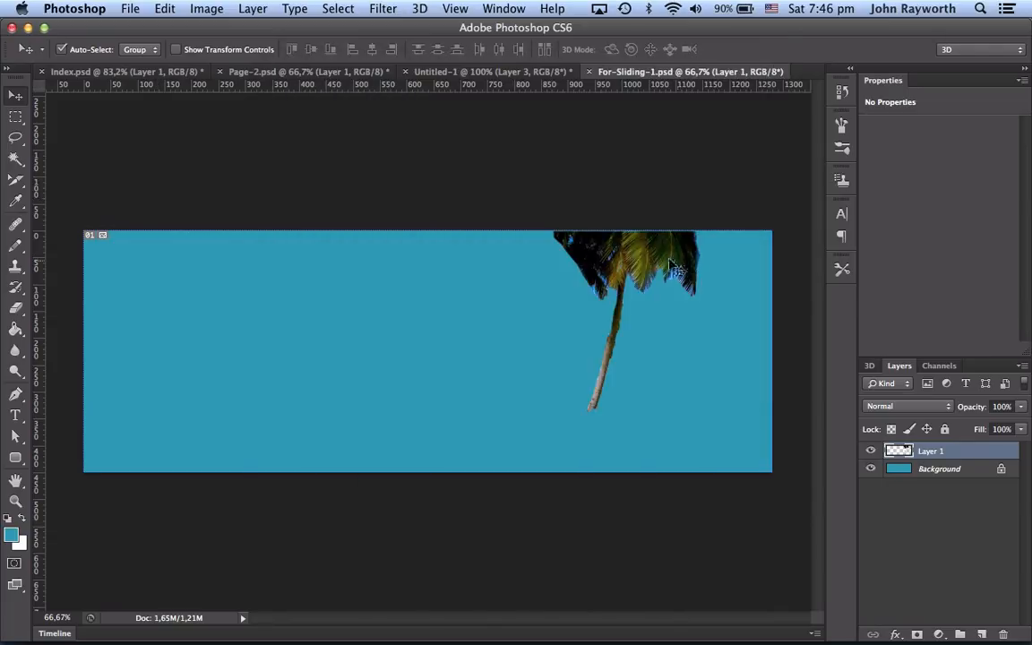
Step: Start Save As again, browse to the project's Flash folder and create a new folder named Images-for-Flash
{"action": "left_click", "coordinate": [131, 9]}
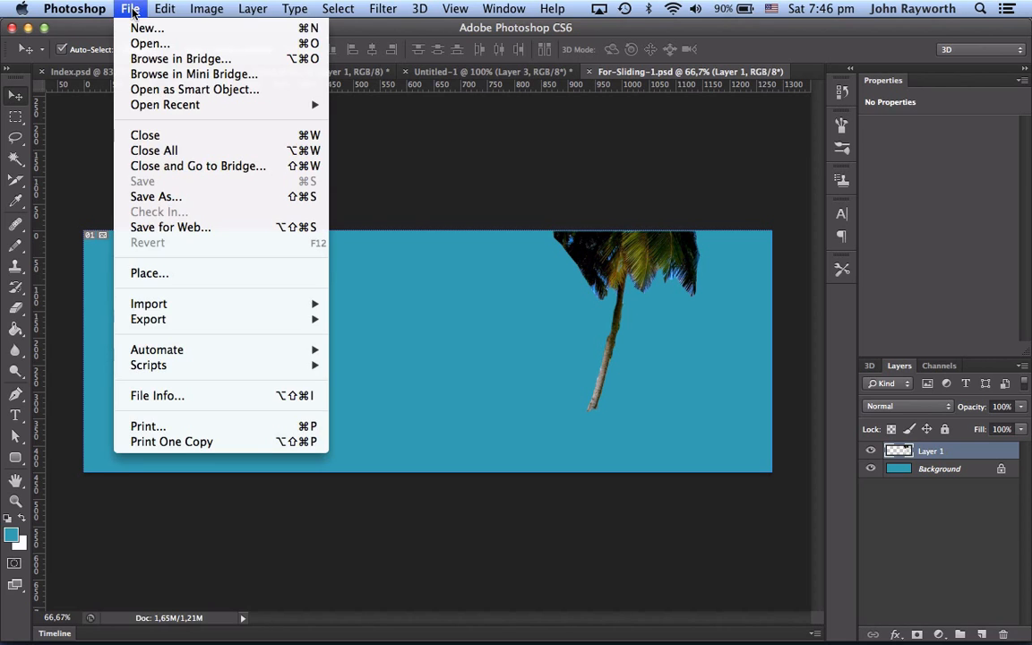
{"action": "left_click", "coordinate": [150, 197]}
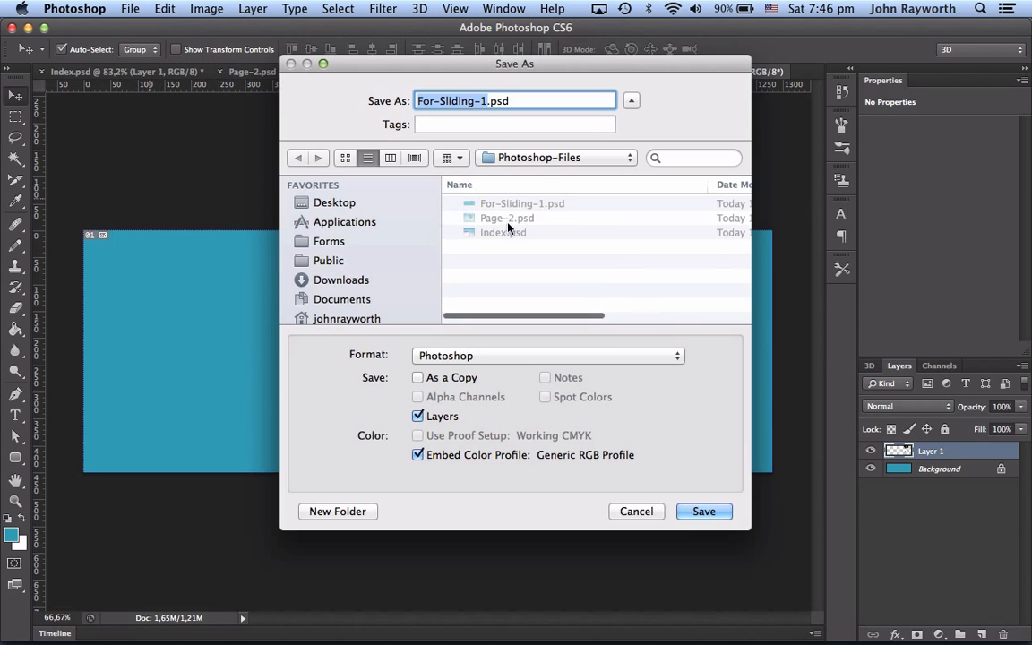
{"action": "left_click", "coordinate": [539, 160]}
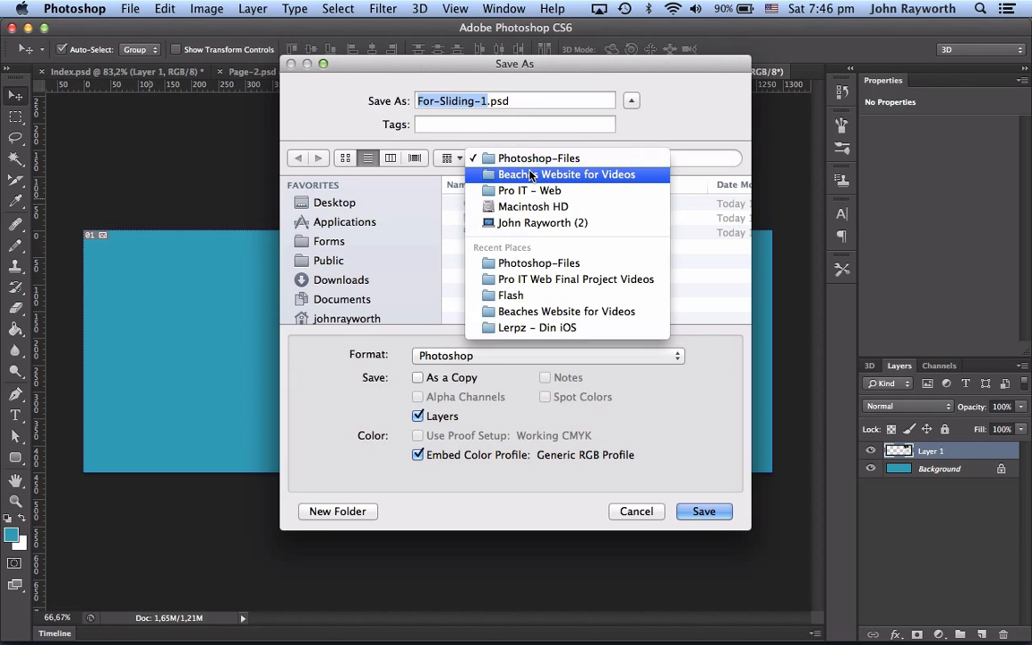
{"action": "left_click", "coordinate": [520, 174]}
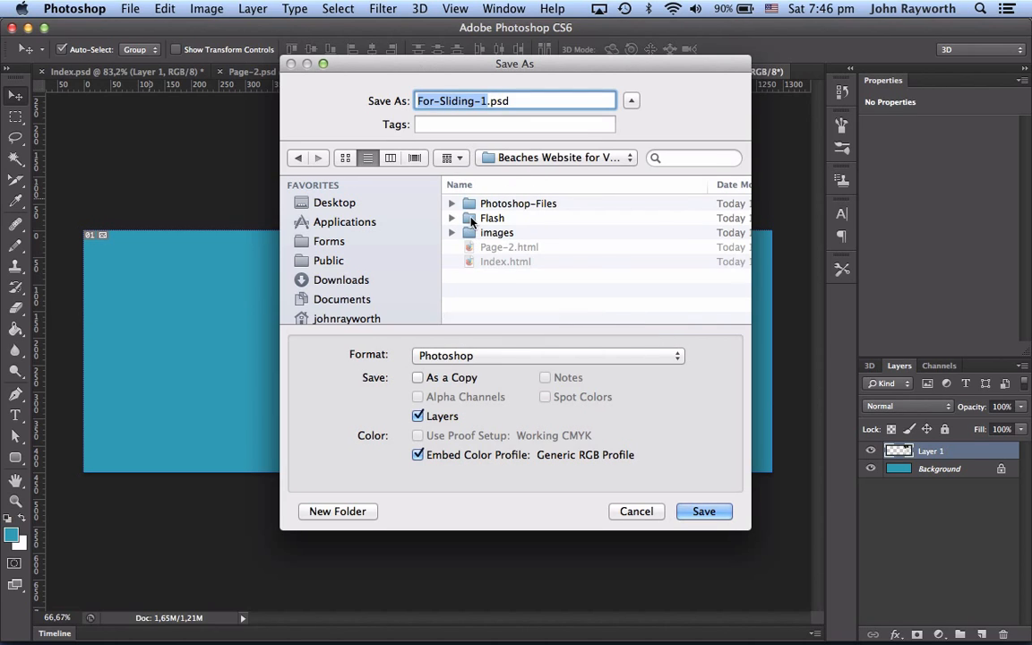
{"action": "double_click", "coordinate": [470, 220]}
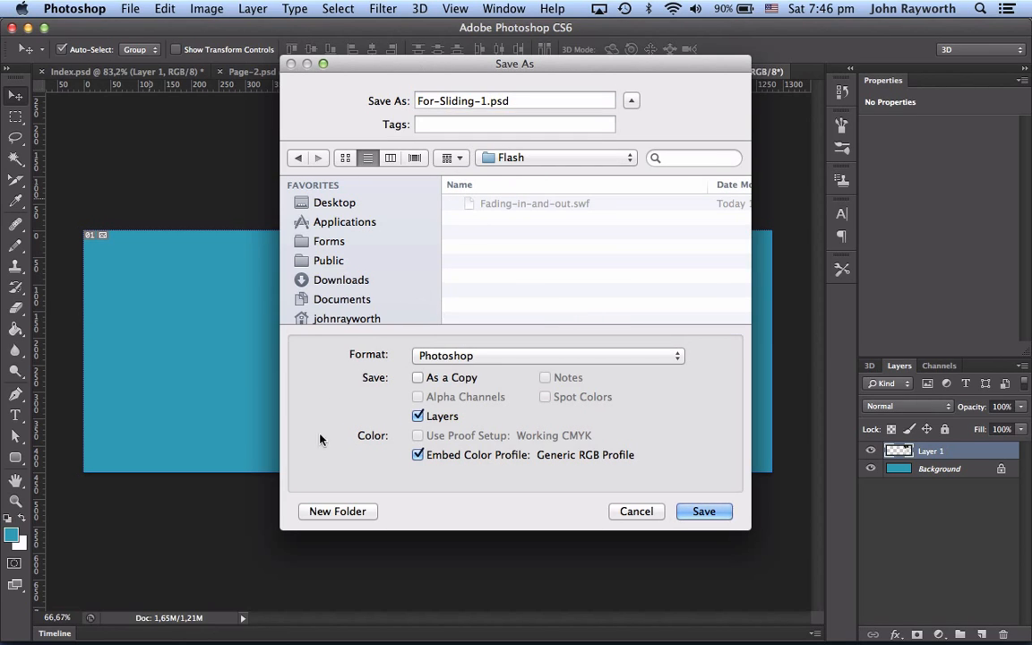
{"action": "left_click", "coordinate": [333, 511]}
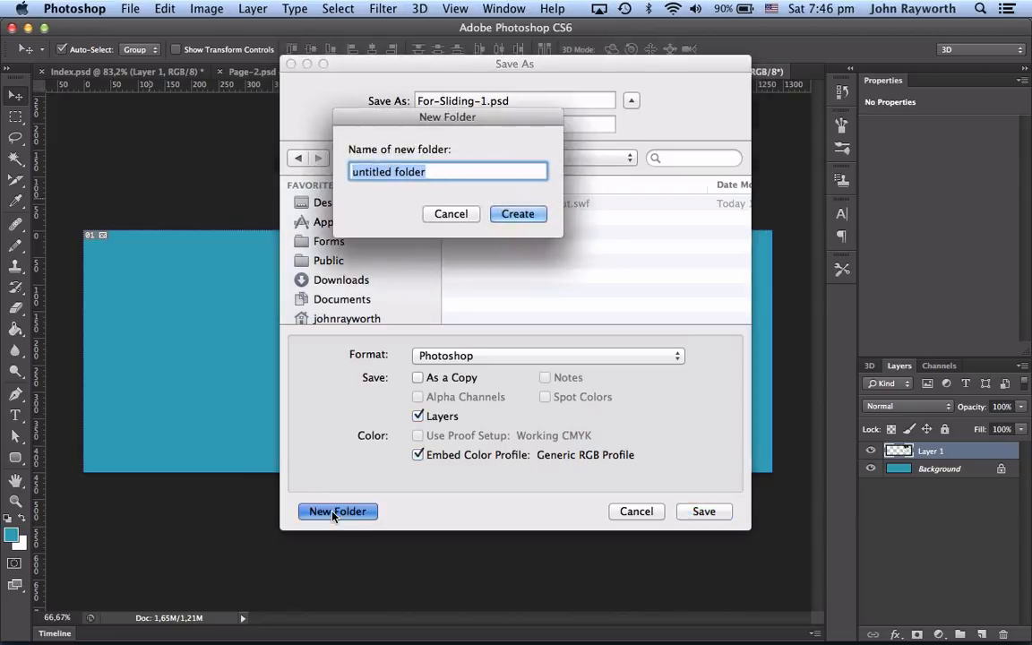
{"action": "type", "text": "Images"}
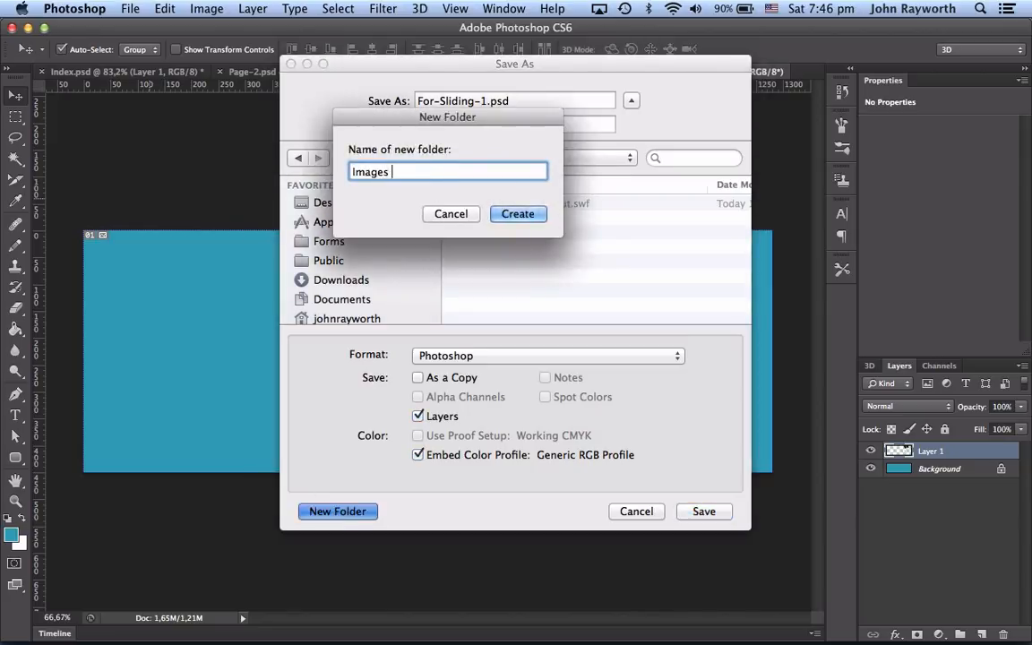
{"action": "type", "text": "-for-Flash"}
{"action": "key", "text": "Return"}
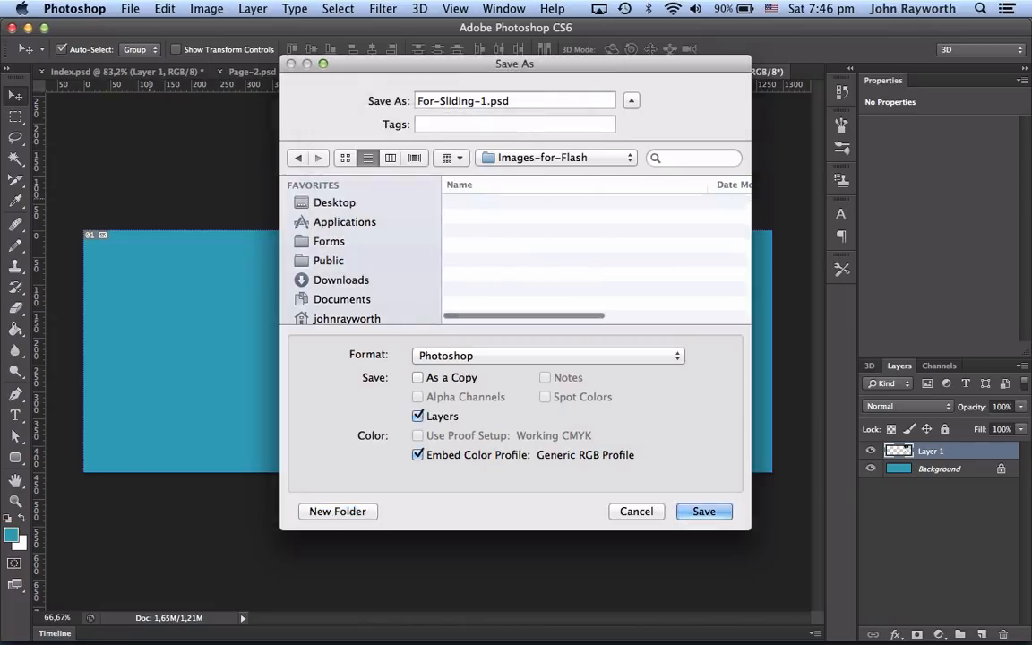
Step: Save the banner as For-Sliding-1.jpg in JPEG format at quality 12, Maximum, Baseline Standard
{"action": "left_click", "coordinate": [446, 357]}
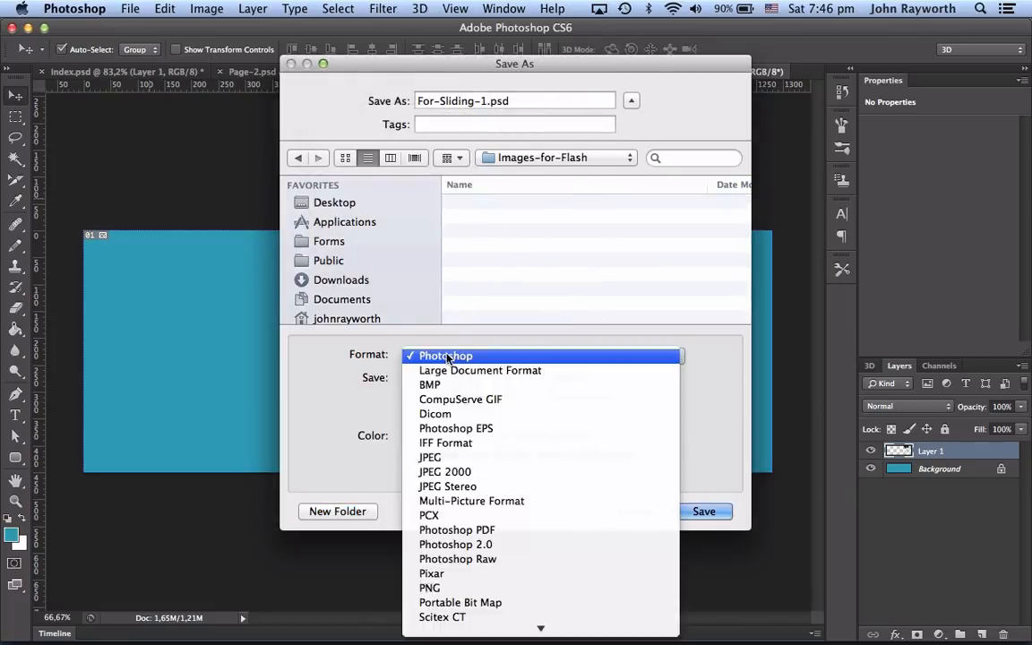
{"action": "left_click", "coordinate": [431, 458]}
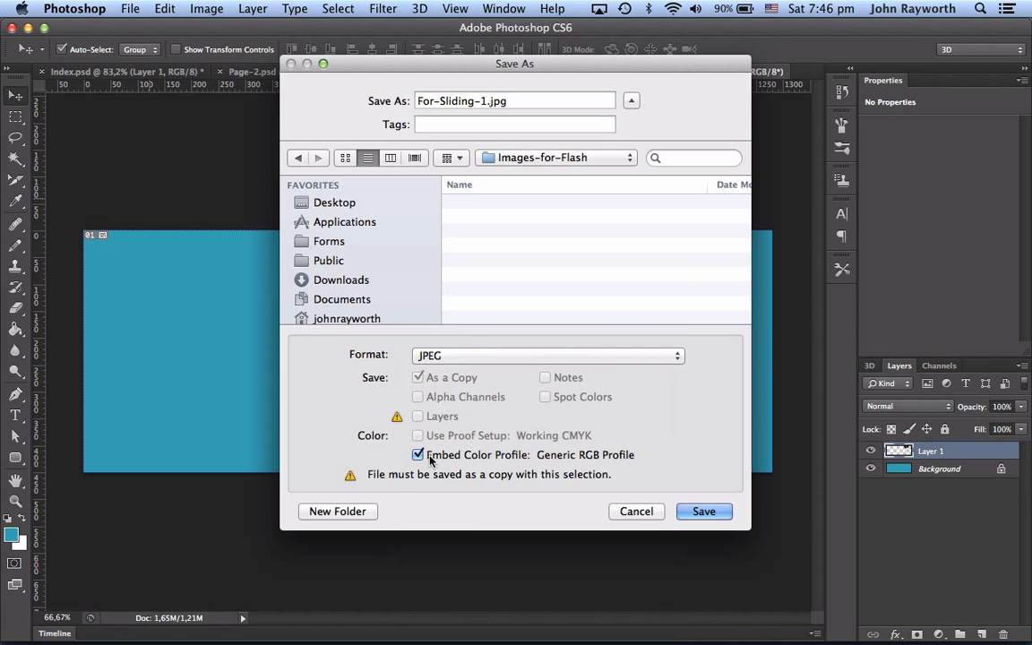
{"action": "left_click", "coordinate": [705, 512]}
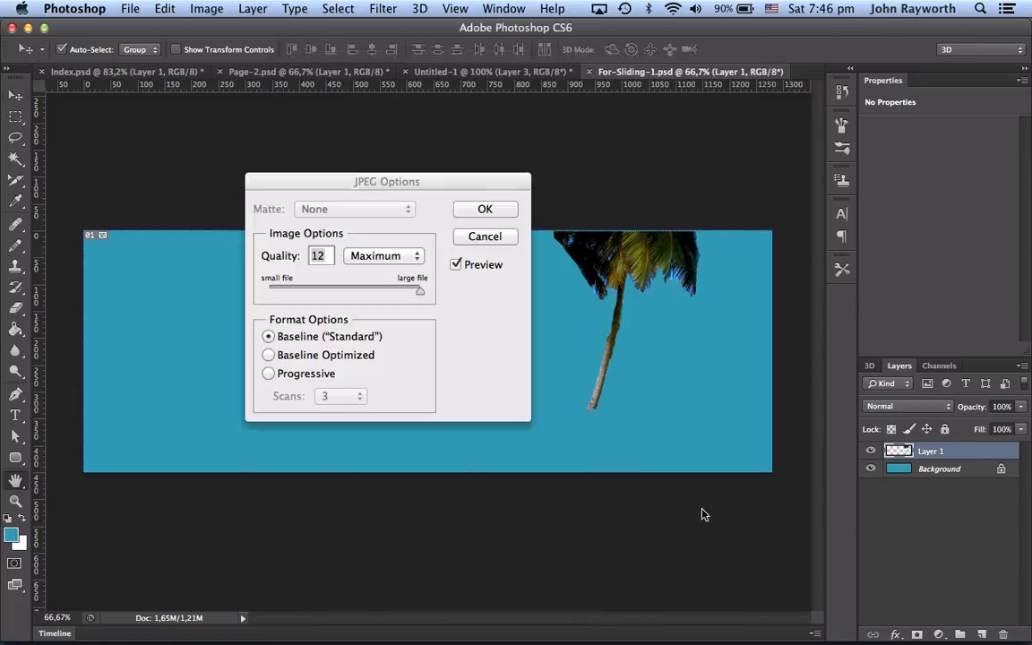
{"action": "left_click", "coordinate": [481, 208]}
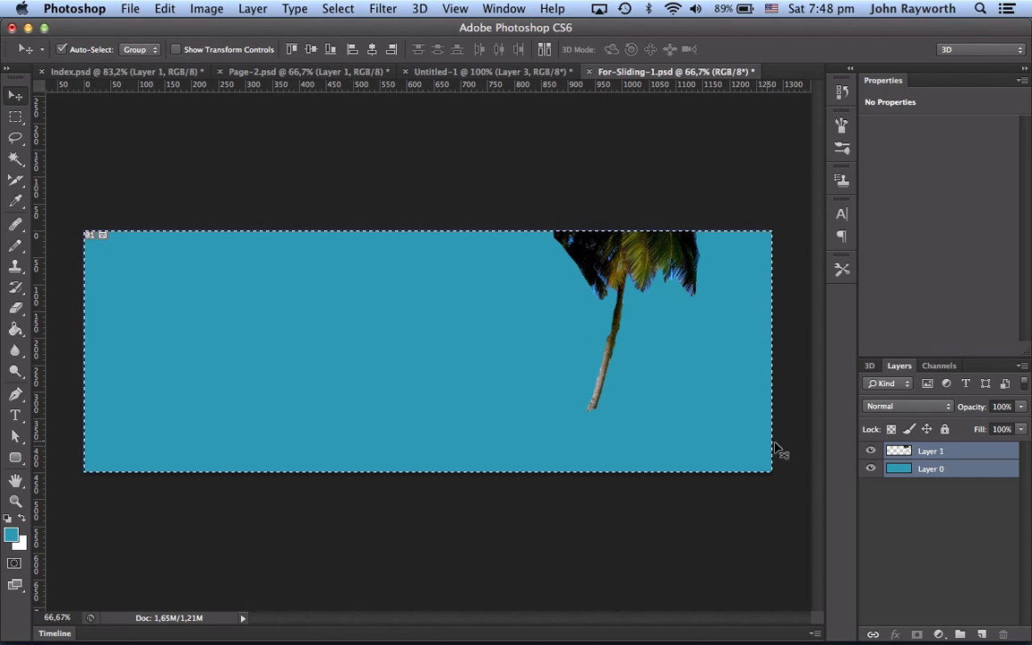
Step: Hide the palm tree layer and select the background layer
{"action": "left_click", "coordinate": [977, 453]}
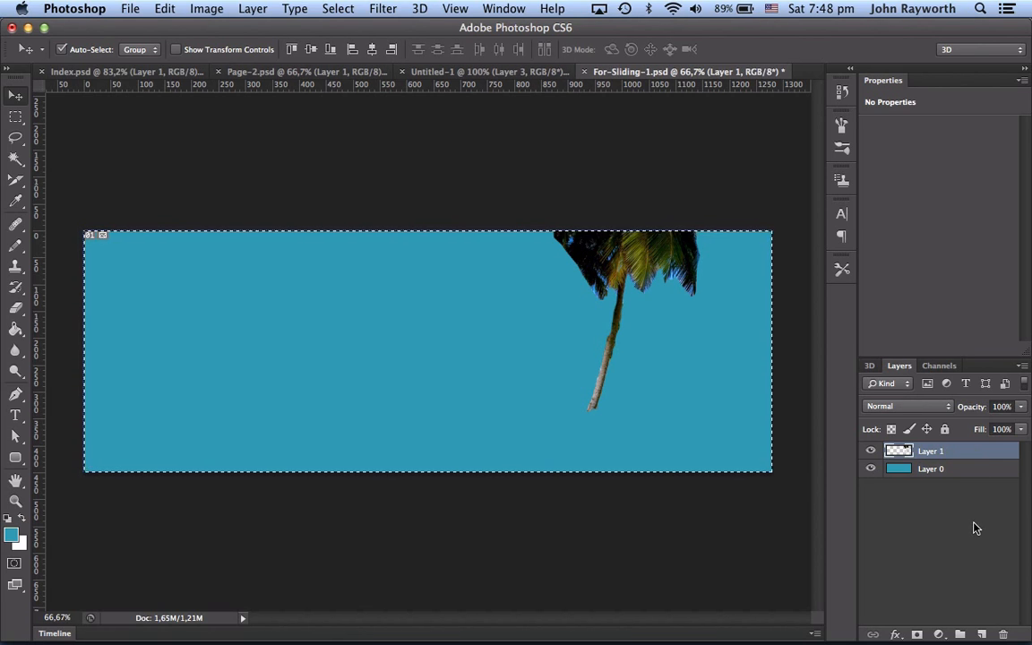
{"action": "left_click", "coordinate": [871, 451]}
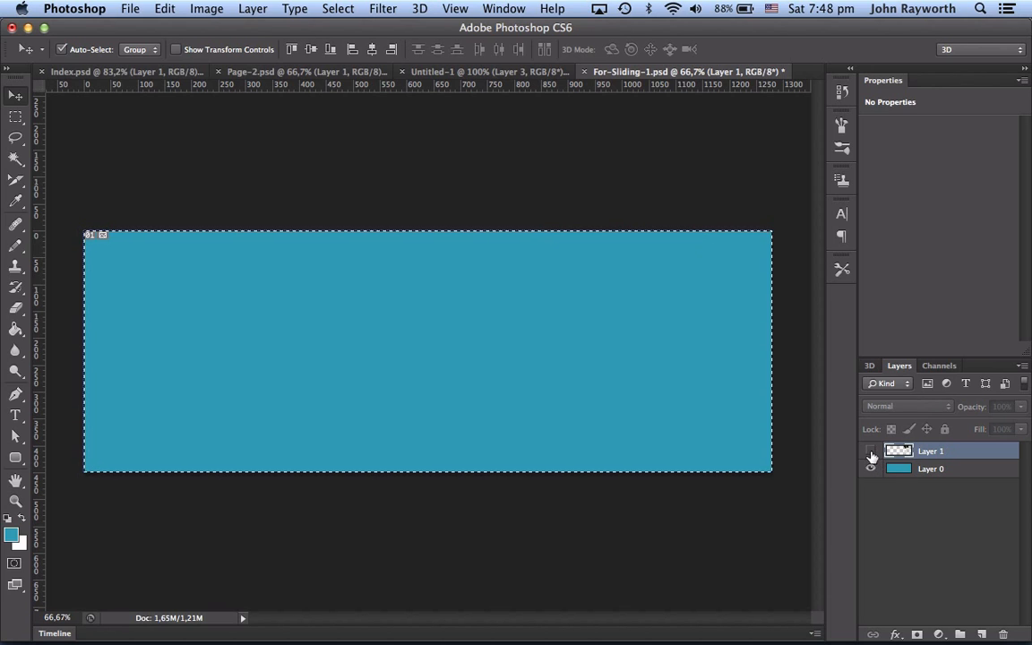
{"action": "left_click", "coordinate": [968, 469]}
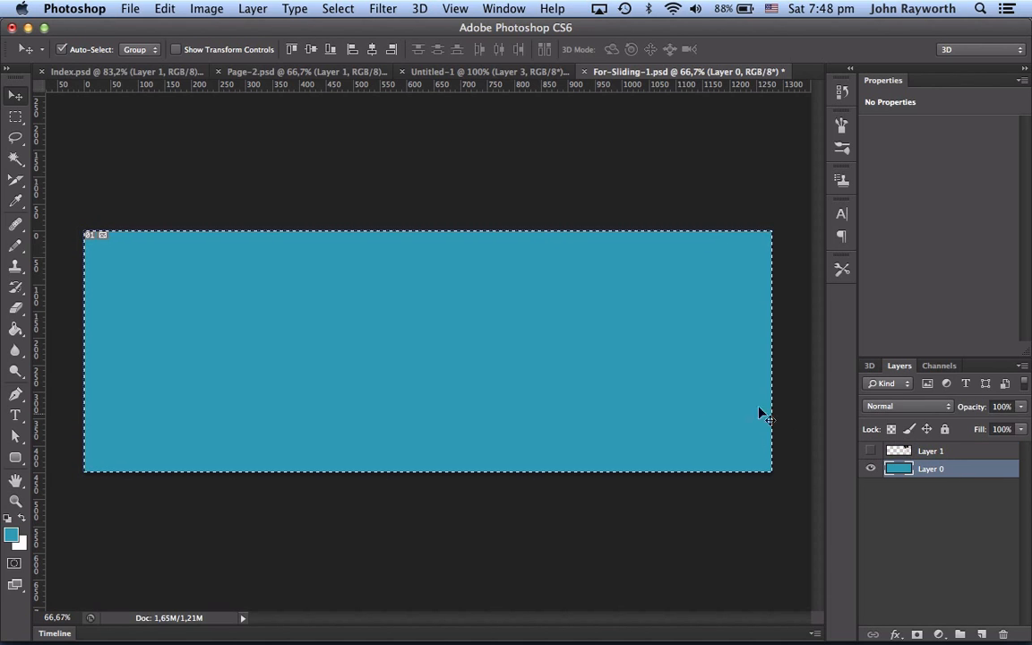
Step: Pick an orange foreground colour and fill the background layer with it using the Paint Bucket
{"action": "left_click", "coordinate": [12, 534]}
{"action": "left_click_drag", "start_coordinate": [480, 267], "coordinate": [479, 359]}
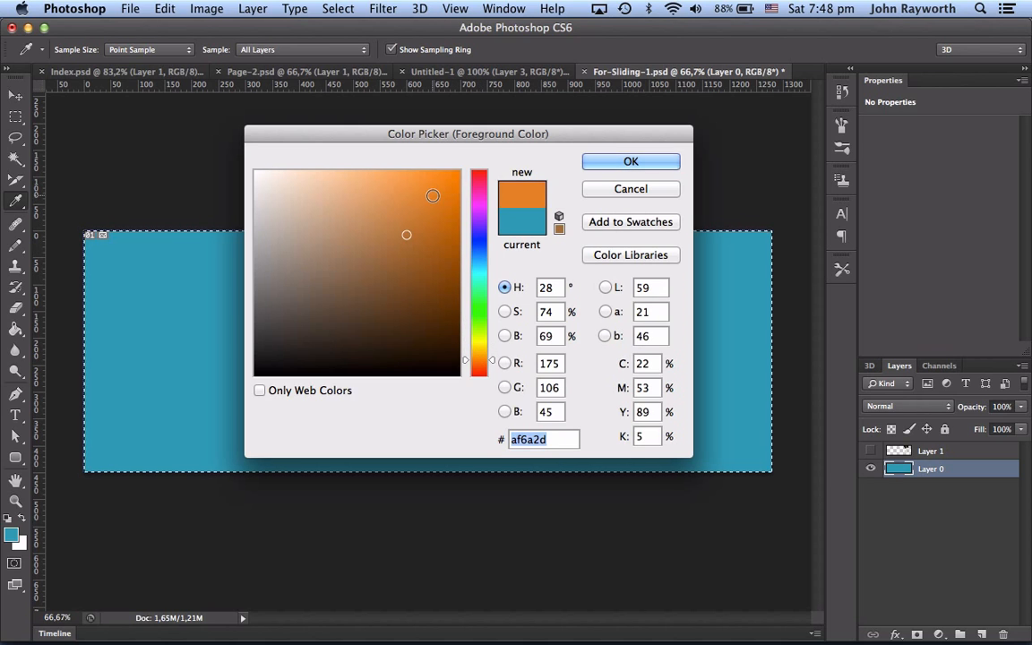
{"action": "left_click", "coordinate": [420, 190]}
{"action": "left_click", "coordinate": [416, 187]}
{"action": "left_click", "coordinate": [631, 162]}
{"action": "key", "text": "v"}
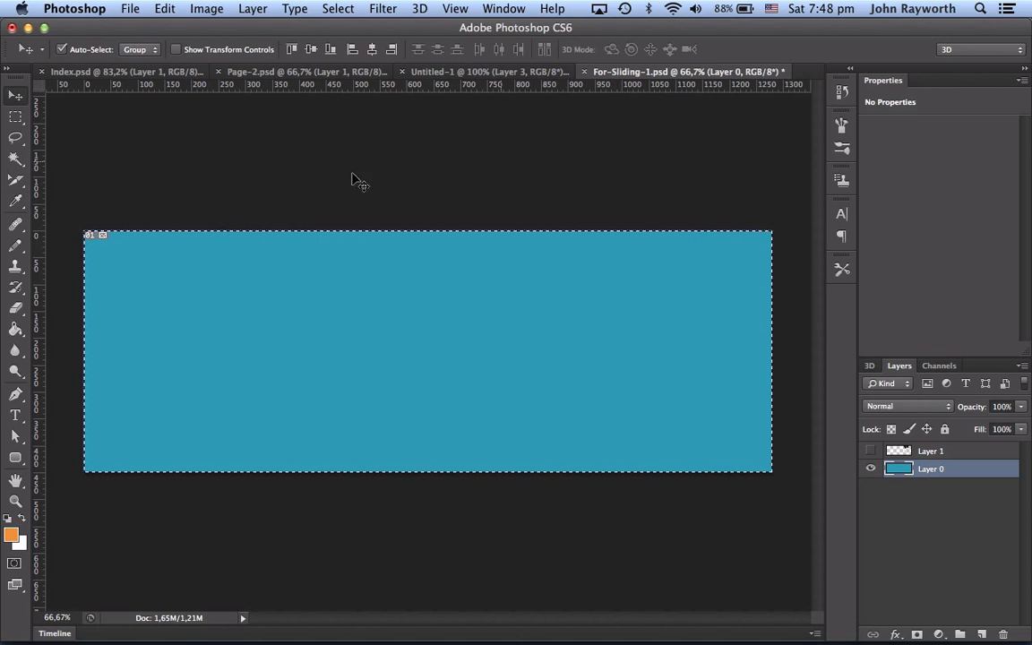
{"action": "left_click", "coordinate": [16, 328]}
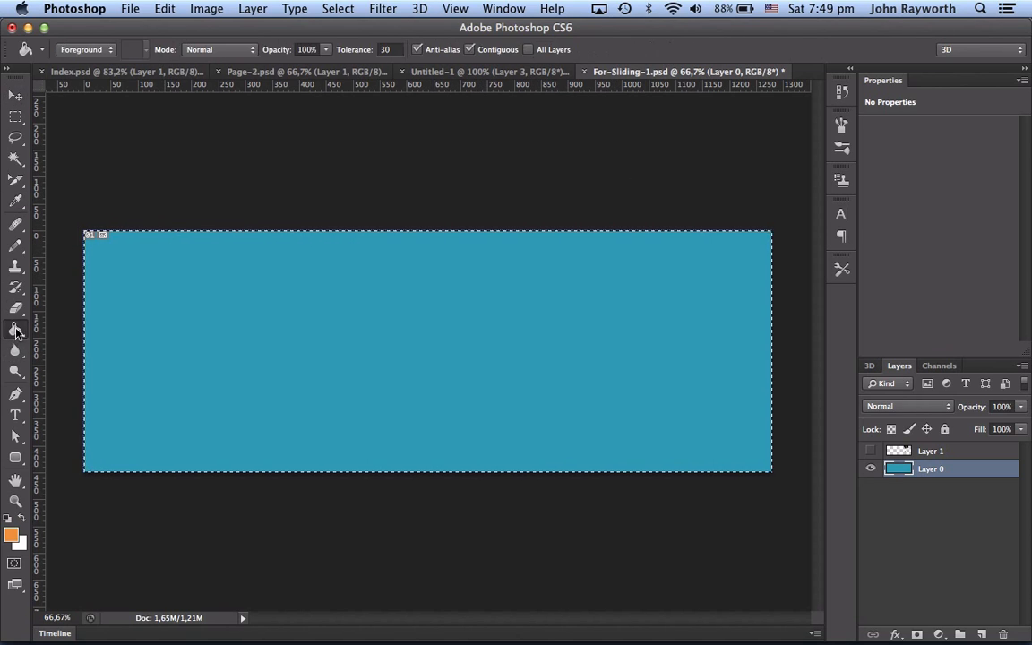
{"action": "left_click", "coordinate": [239, 336]}
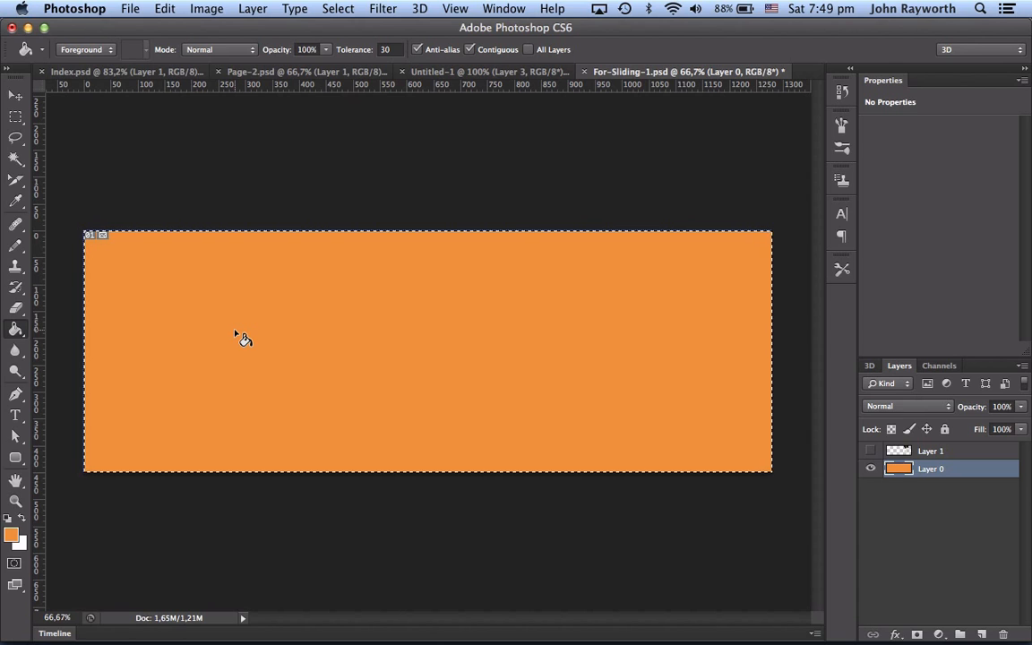
Step: Bring the sailboat and island artwork from the other open documents into the orange banner
{"action": "left_click", "coordinate": [982, 457]}
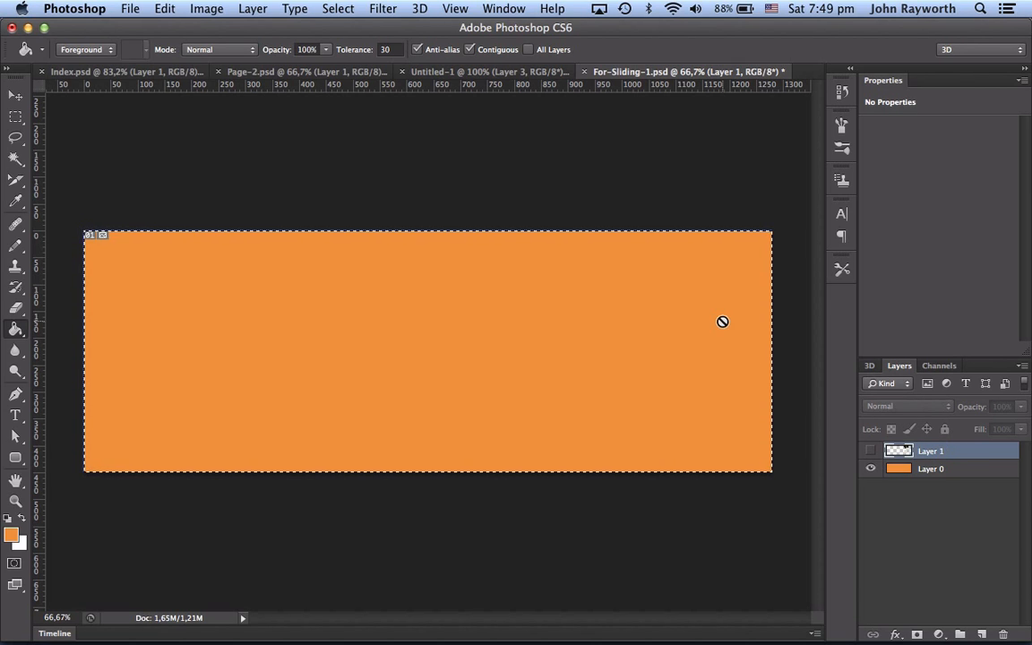
{"action": "left_click", "coordinate": [256, 71]}
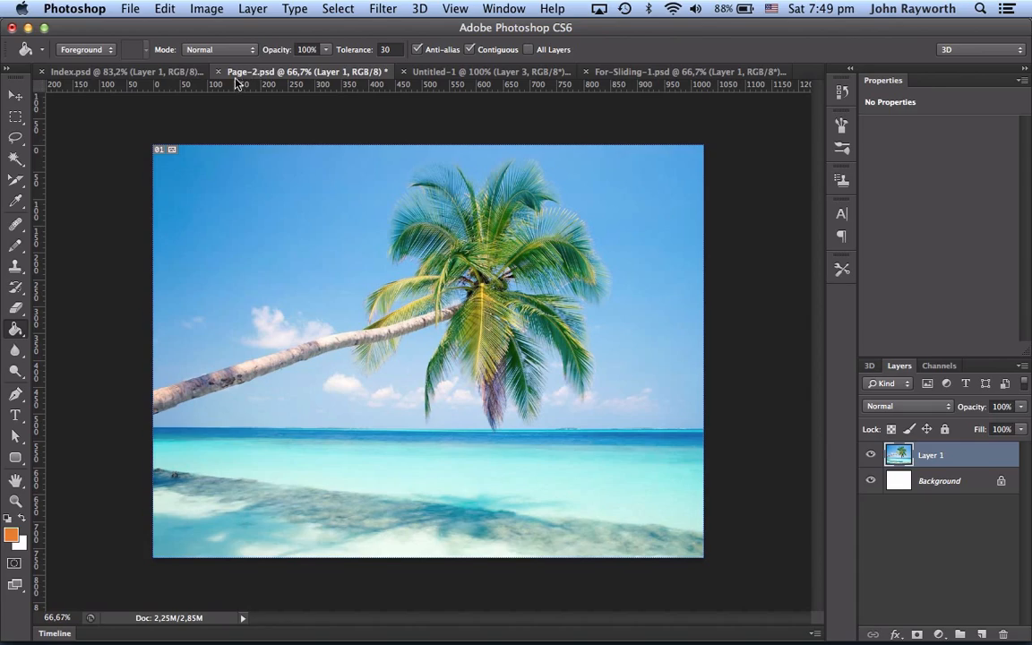
{"action": "left_click", "coordinate": [122, 72]}
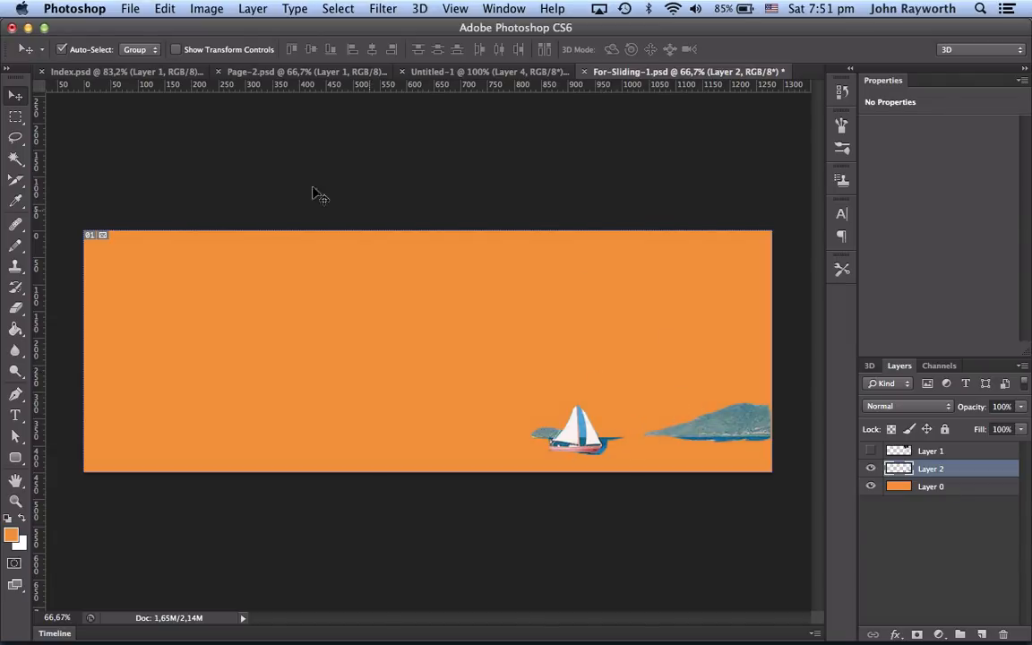
Step: Start Save As and browse to the Images-for-Flash folder inside the project's Flash folder
{"action": "left_click", "coordinate": [126, 10]}
{"action": "left_click", "coordinate": [127, 12]}
{"action": "left_click", "coordinate": [130, 9]}
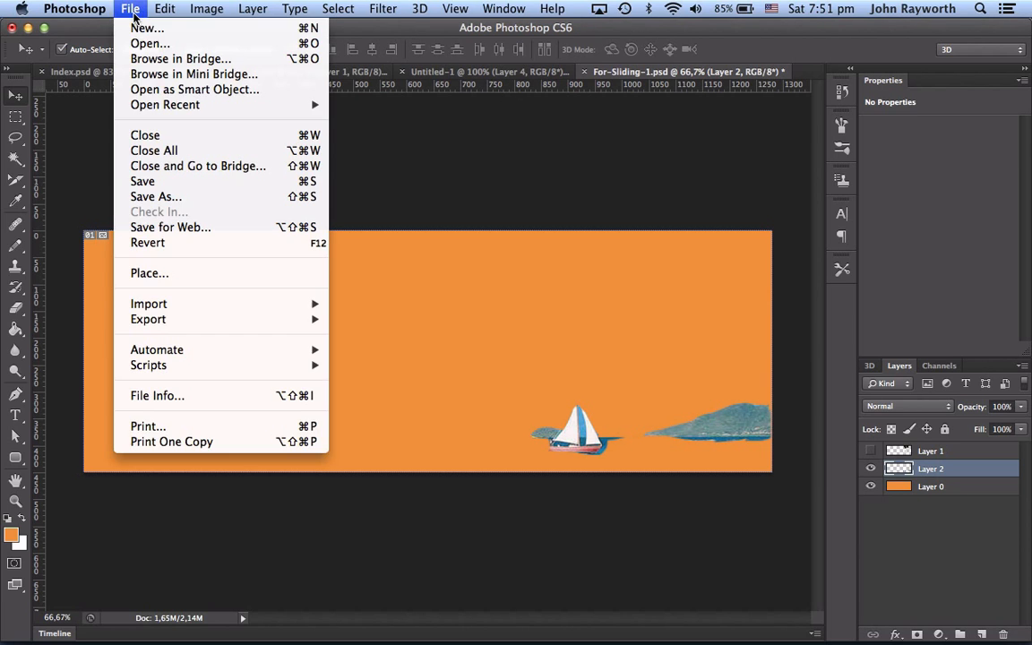
{"action": "left_click", "coordinate": [167, 197]}
{"action": "left_click", "coordinate": [538, 158]}
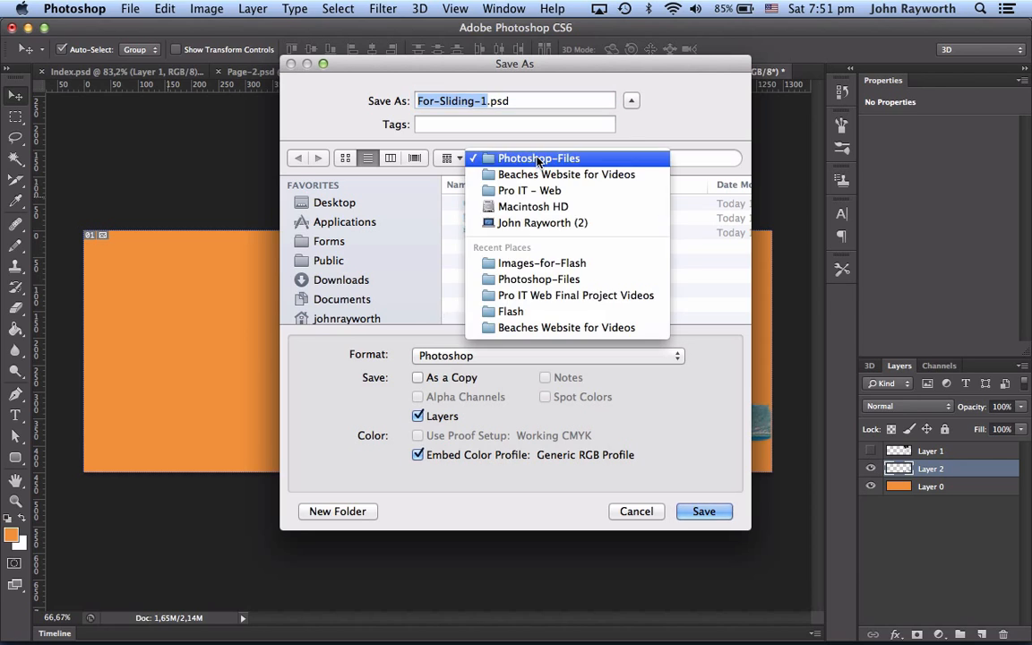
{"action": "left_click", "coordinate": [492, 174]}
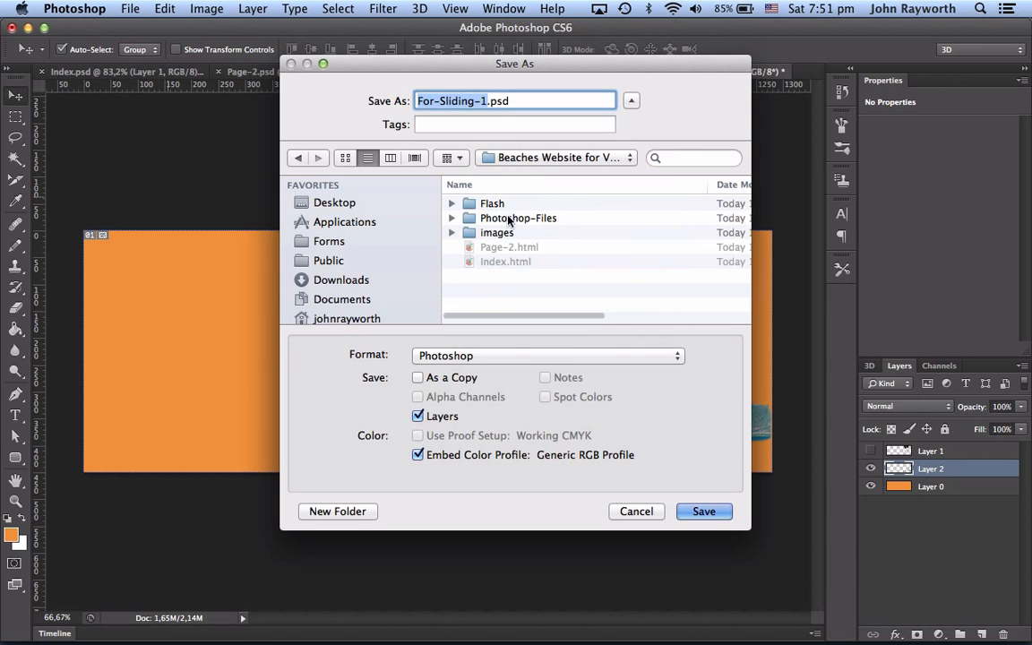
{"action": "double_click", "coordinate": [472, 204]}
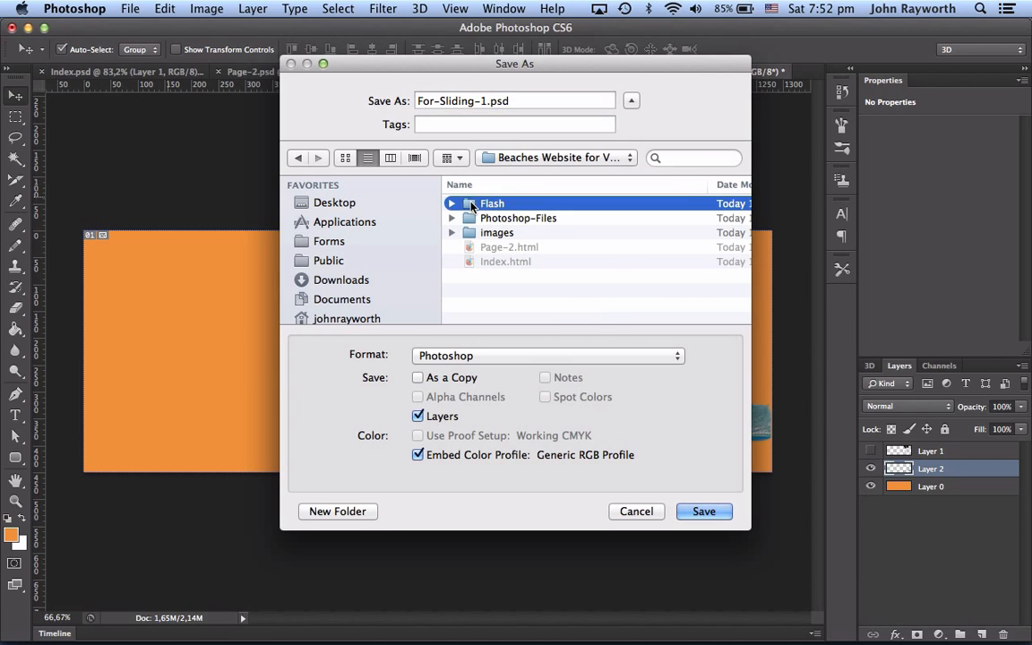
{"action": "double_click", "coordinate": [472, 204]}
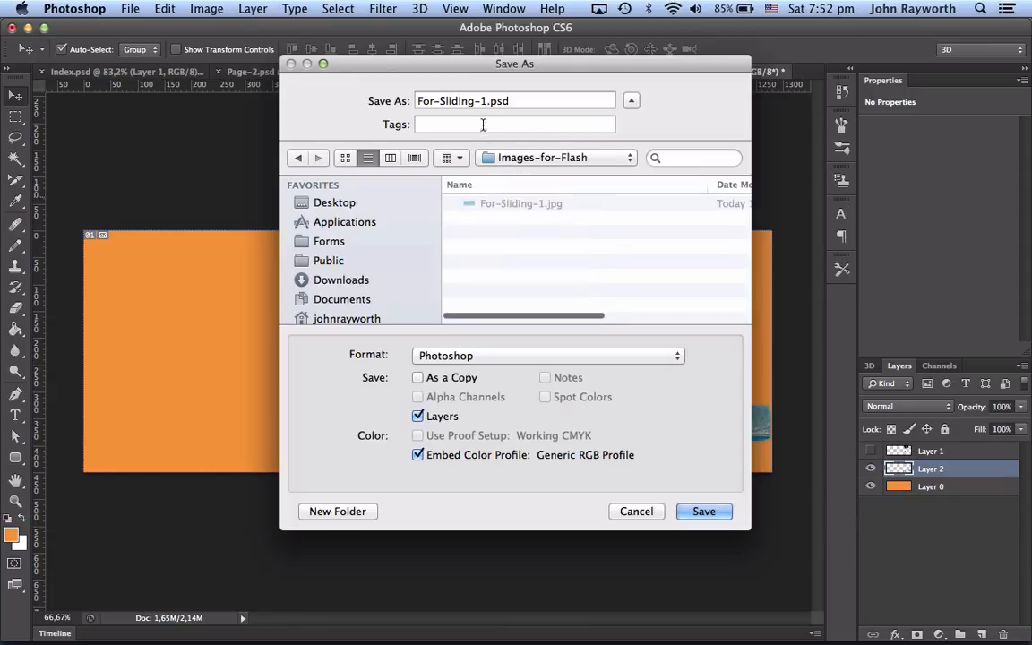
Step: Save the banner as For-Sliding-2.jpg in JPEG format
{"action": "left_click", "coordinate": [439, 101]}
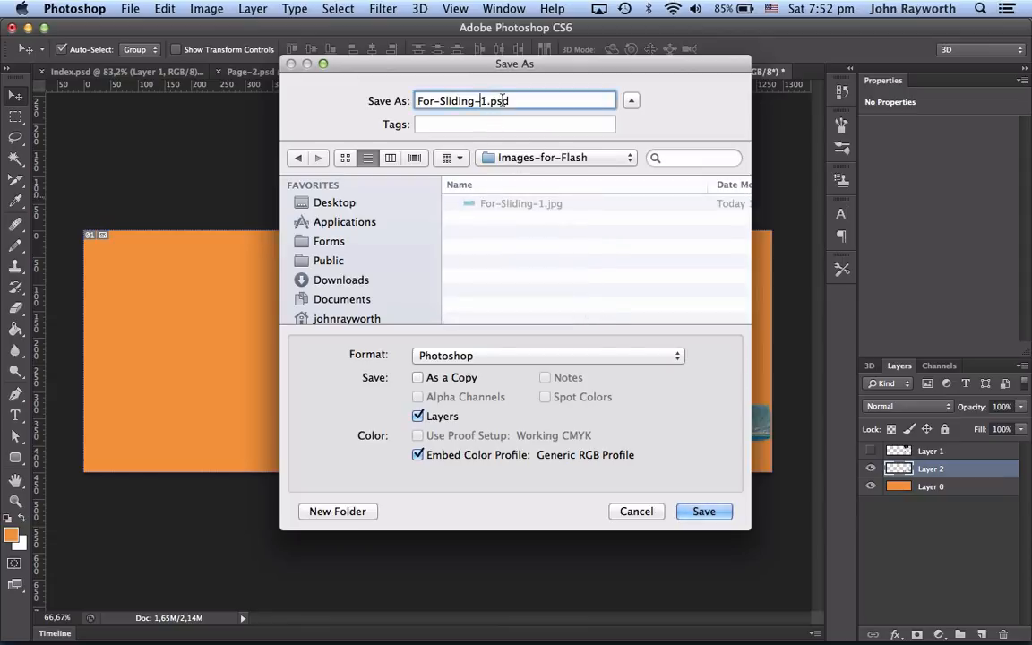
{"action": "left_click_drag", "start_coordinate": [516, 100], "coordinate": [376, 101]}
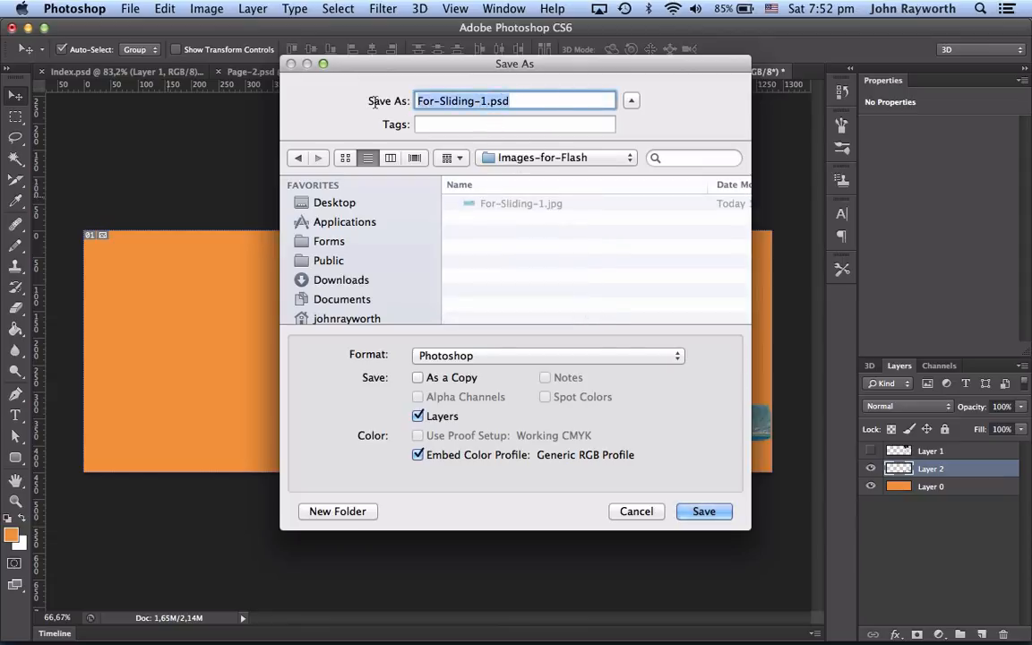
{"action": "left_click", "coordinate": [486, 101]}
{"action": "key", "text": "BackSpace"}
{"action": "type", "text": "2"}
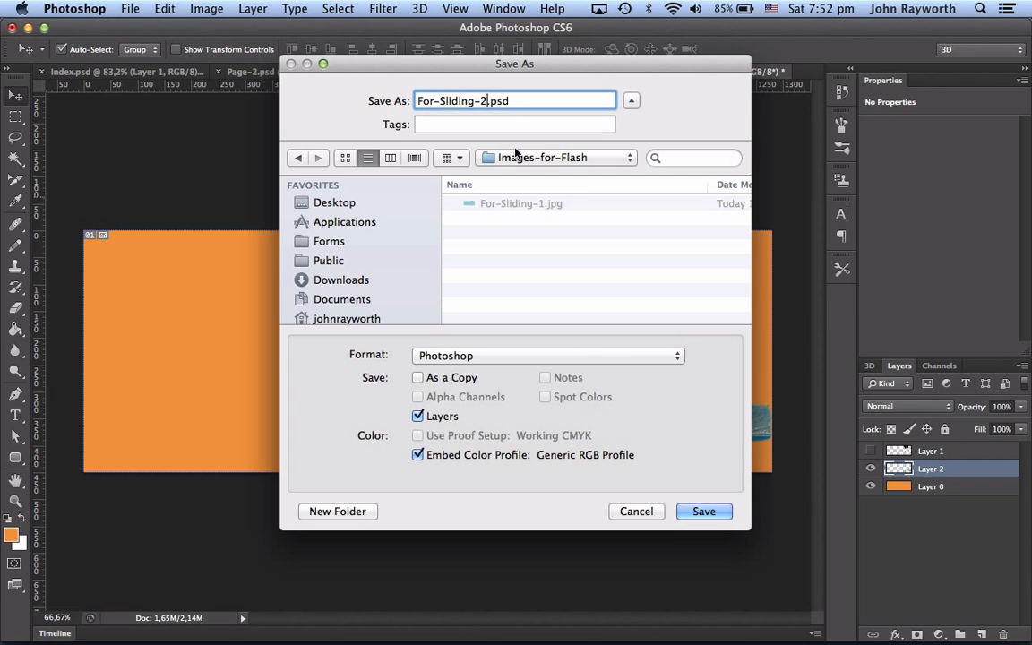
{"action": "left_click", "coordinate": [442, 354]}
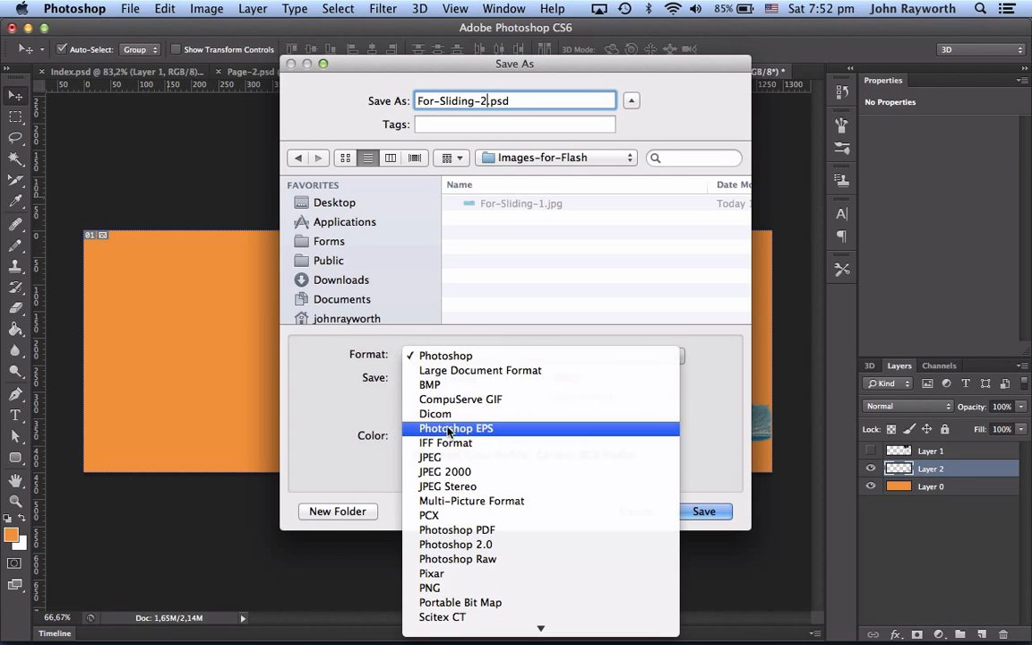
{"action": "left_click", "coordinate": [443, 460]}
{"action": "left_click", "coordinate": [701, 511]}
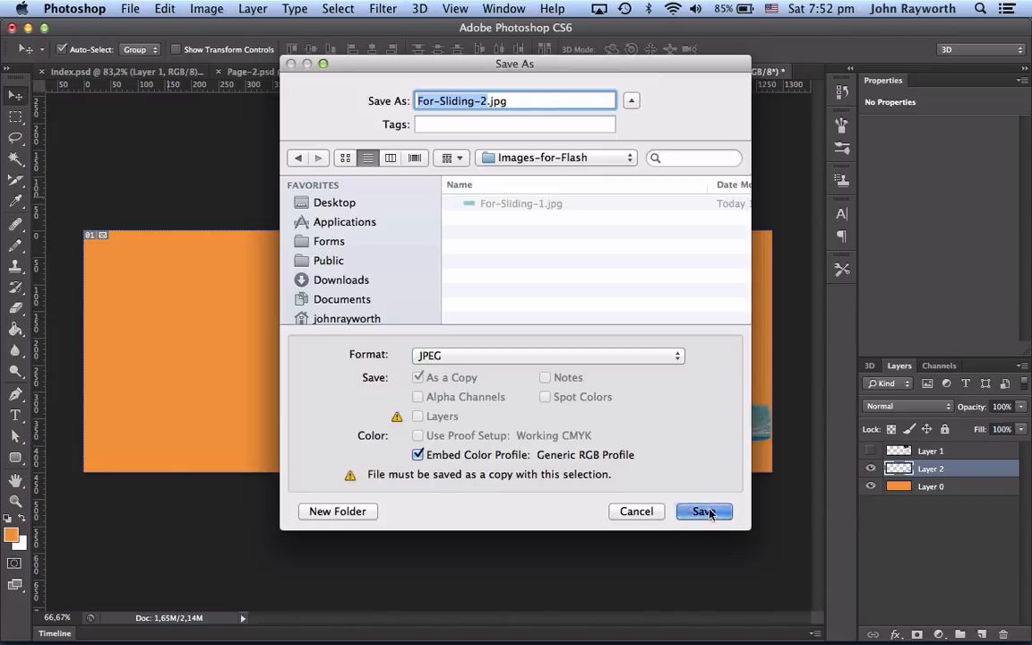
{"action": "left_click", "coordinate": [485, 209]}
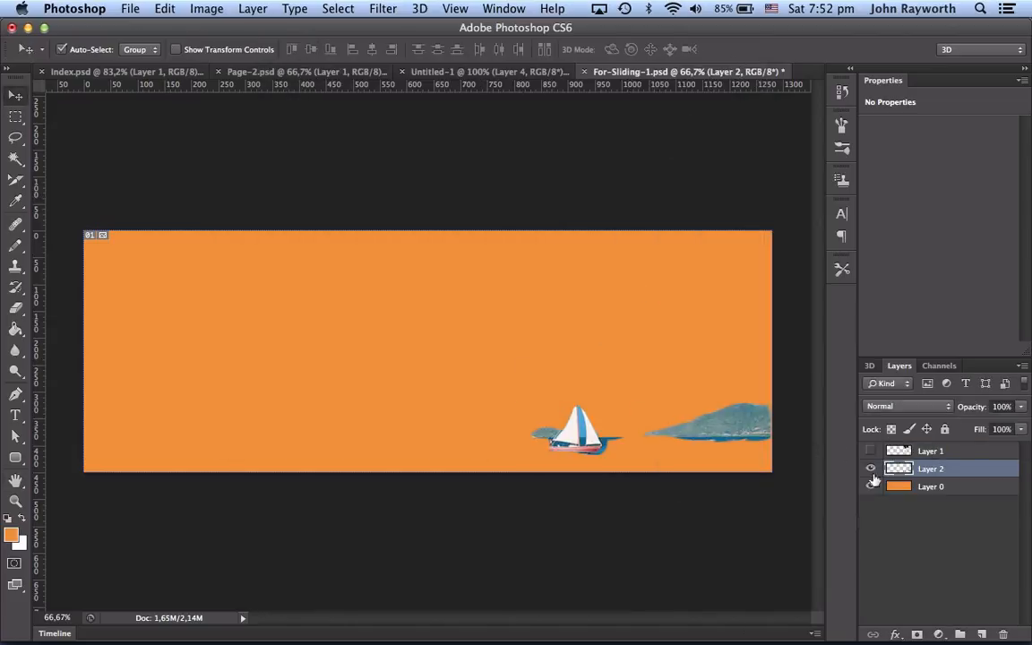
Step: Hide the sailboat layer and select the background layer
{"action": "left_click", "coordinate": [871, 470]}
{"action": "left_click", "coordinate": [947, 493]}
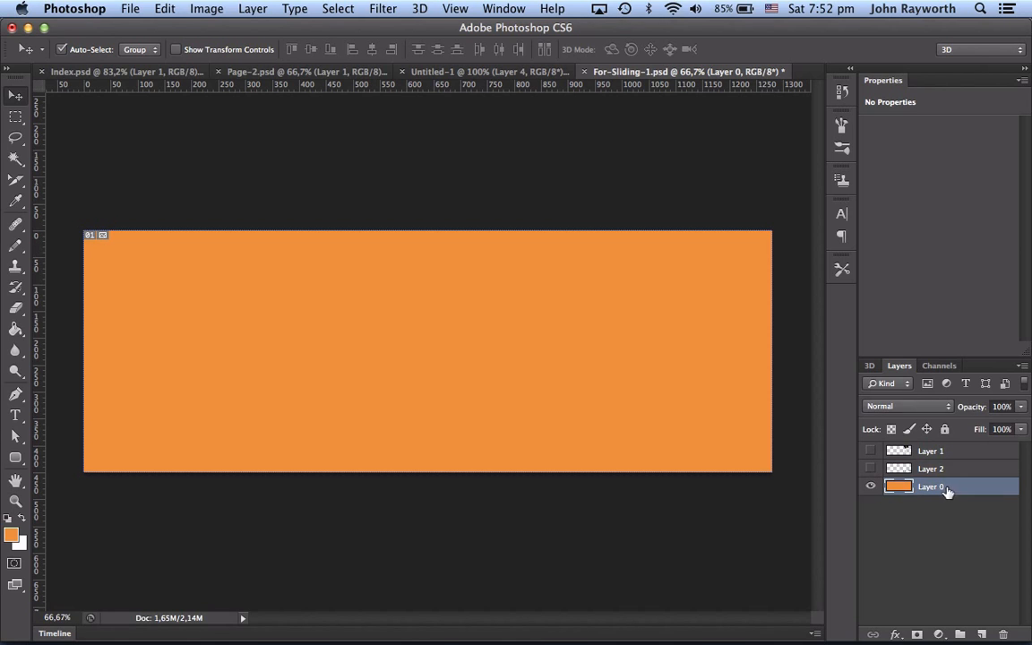
Step: Recolour the background pink with island artwork and save it as For-Sliding-3.jpg at JPEG quality 12, Maximum
{"action": "left_click", "coordinate": [13, 536]}
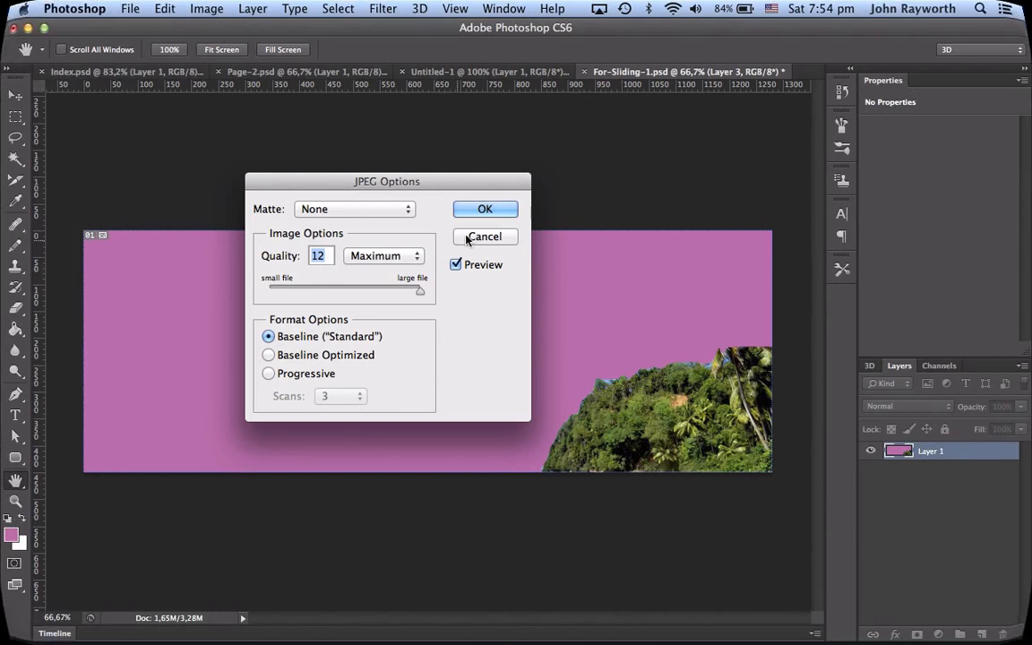
{"action": "left_click", "coordinate": [491, 208]}
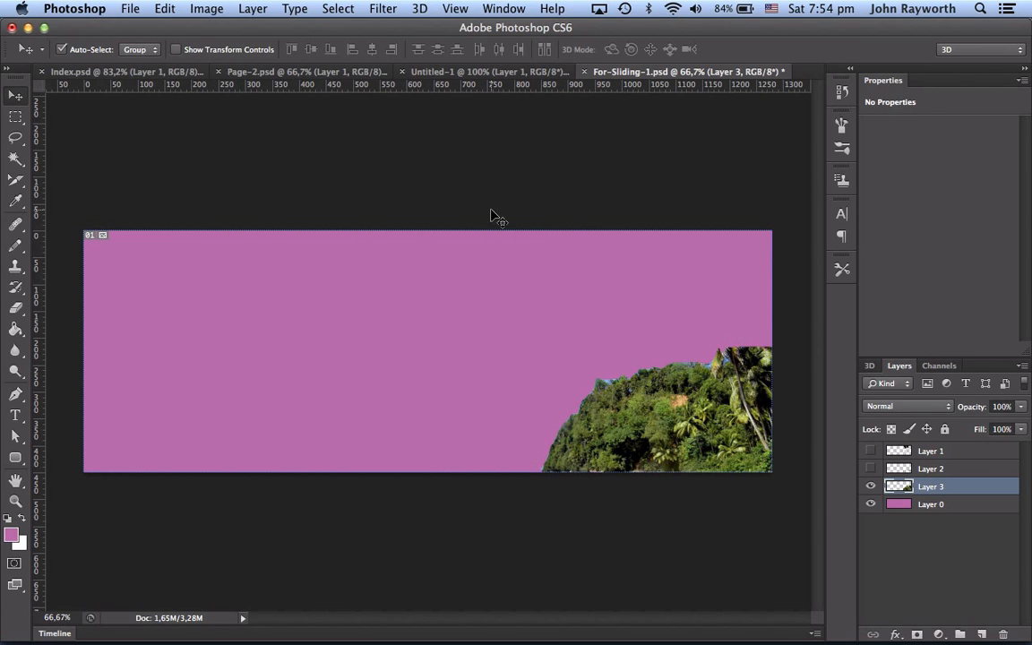
Step: Switch to Flash, start Import to Library and browse to the Images-for-Flash folder in the project's Flash folder
{"action": "key", "text": "super+Tab"}
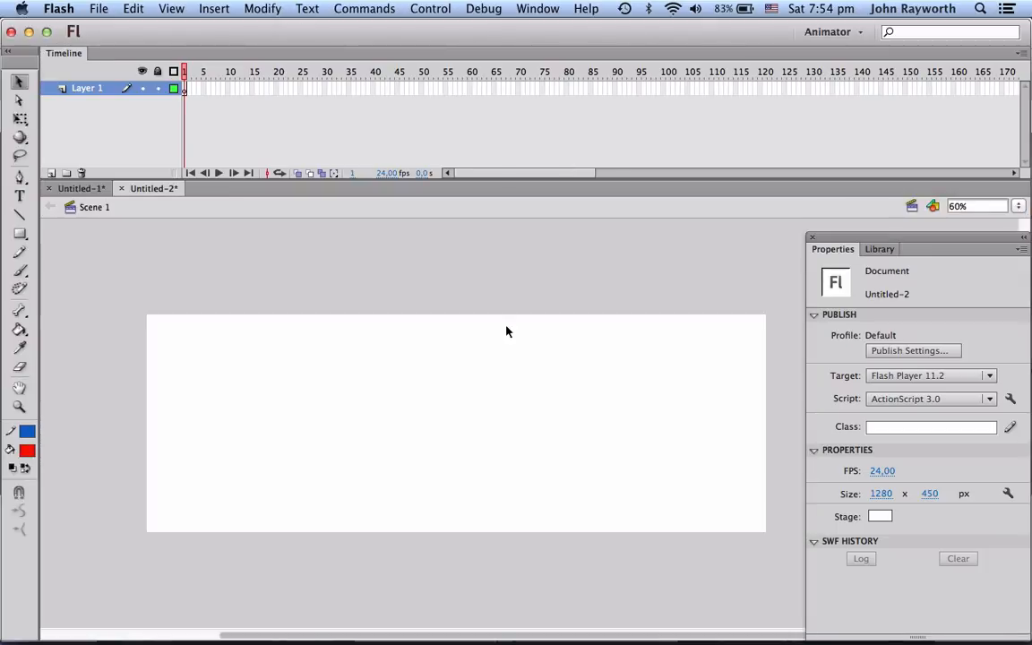
{"action": "left_click", "coordinate": [99, 9]}
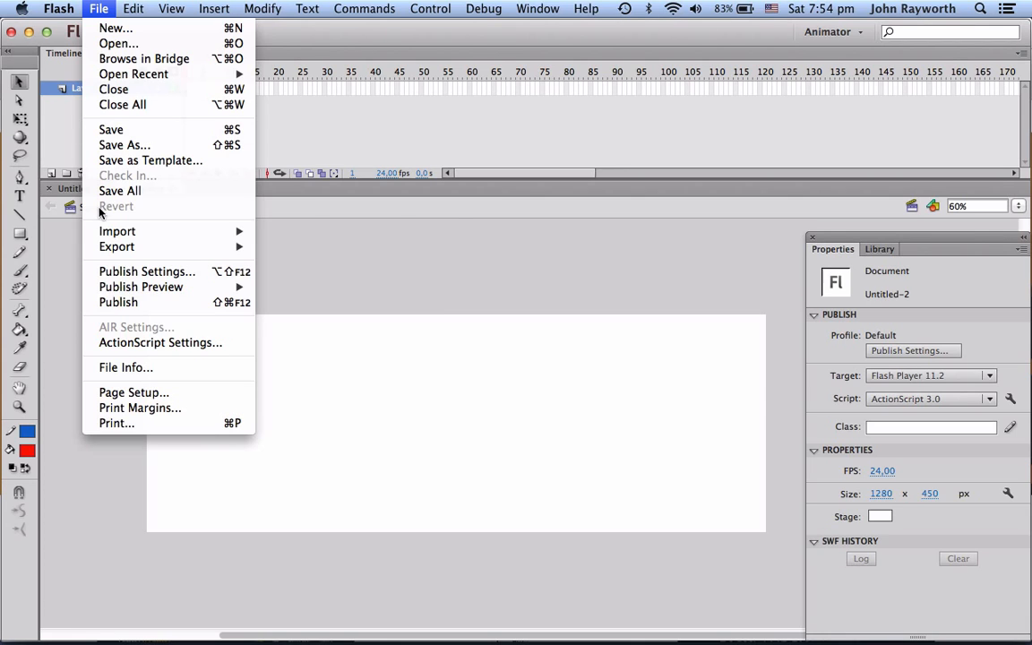
{"action": "mouse_move", "coordinate": [94, 229]}
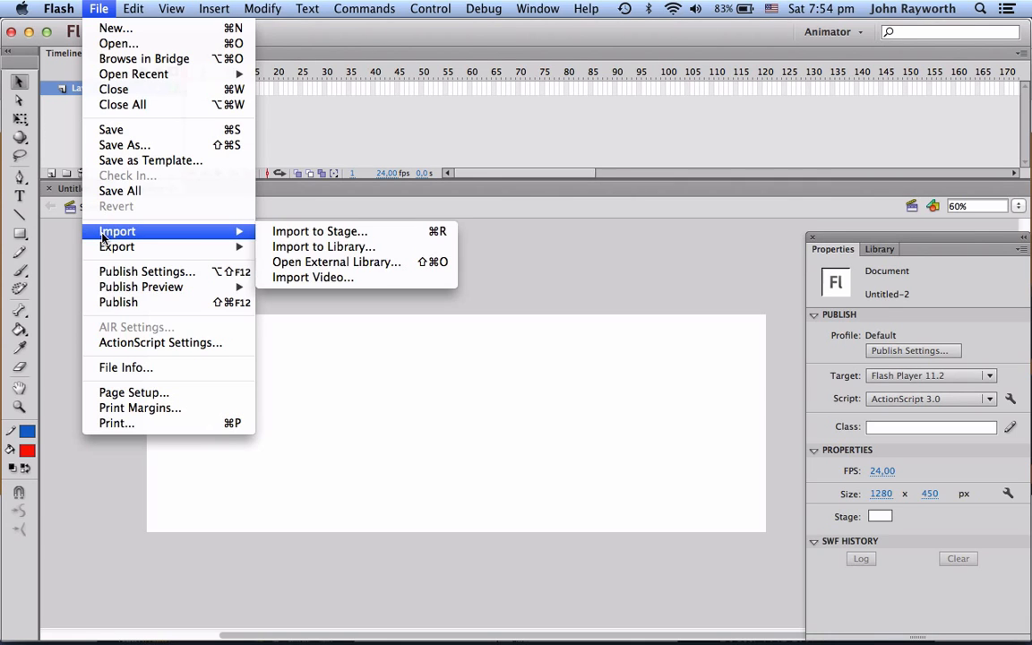
{"action": "left_click", "coordinate": [315, 248]}
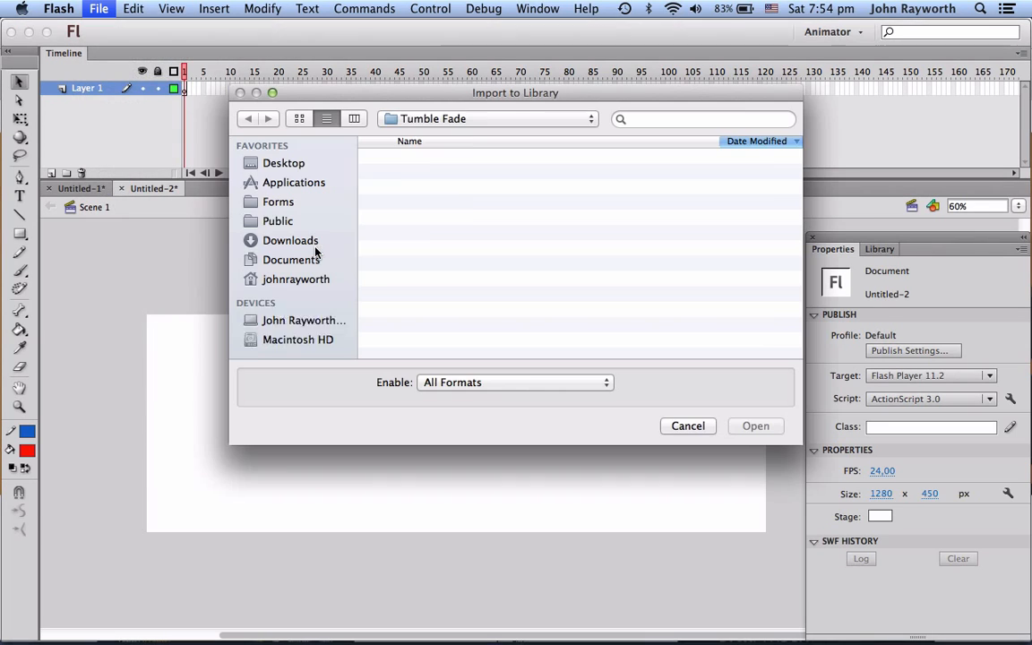
{"action": "left_click", "coordinate": [445, 125]}
{"action": "left_click", "coordinate": [426, 134]}
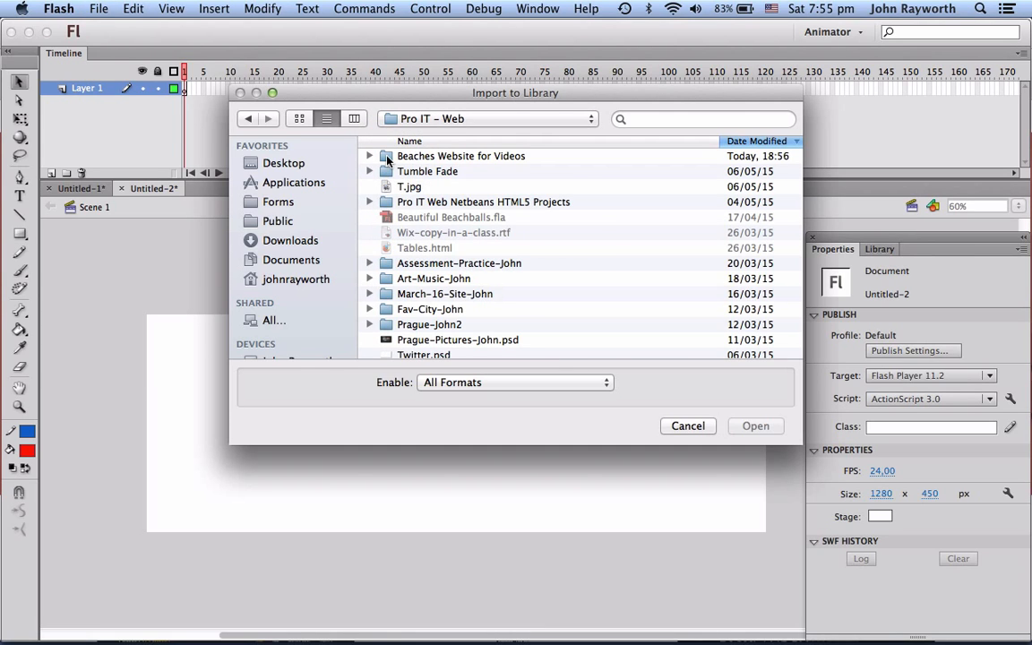
{"action": "double_click", "coordinate": [387, 158]}
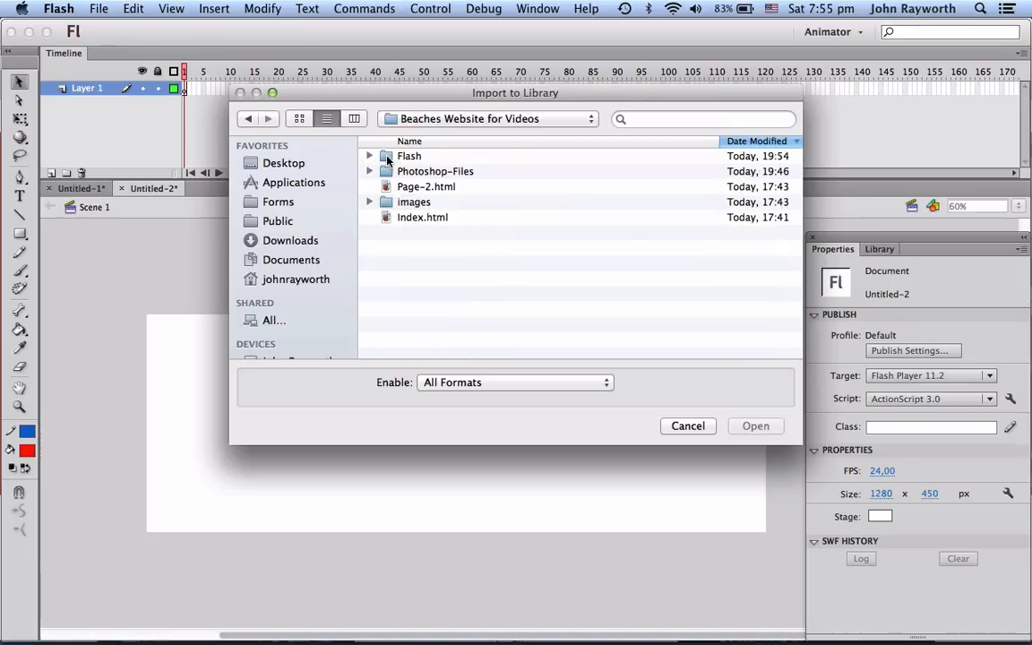
{"action": "double_click", "coordinate": [383, 158]}
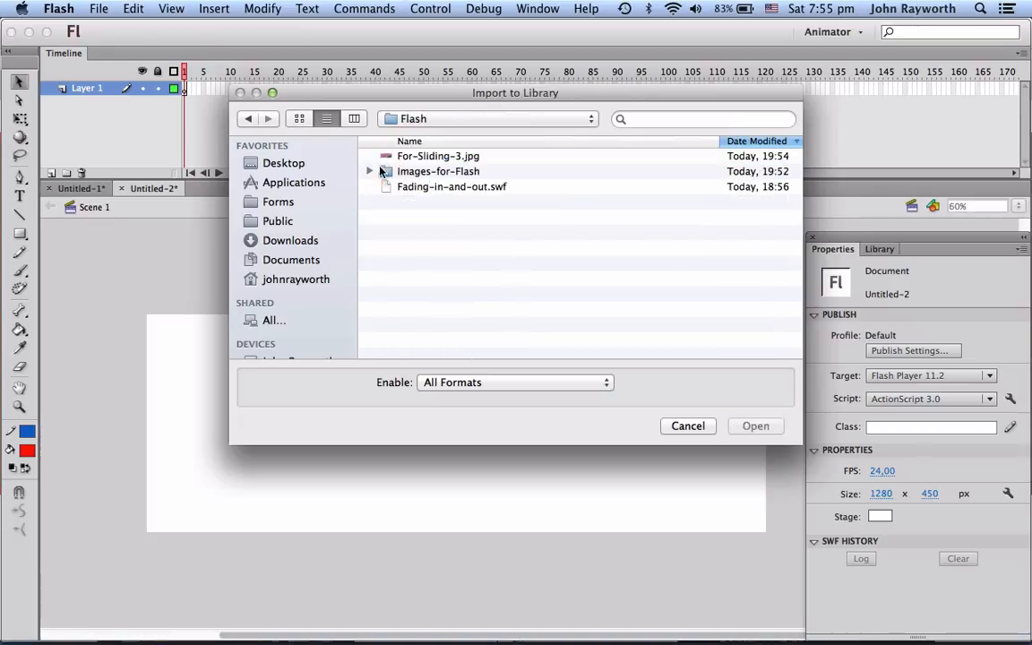
{"action": "double_click", "coordinate": [382, 172]}
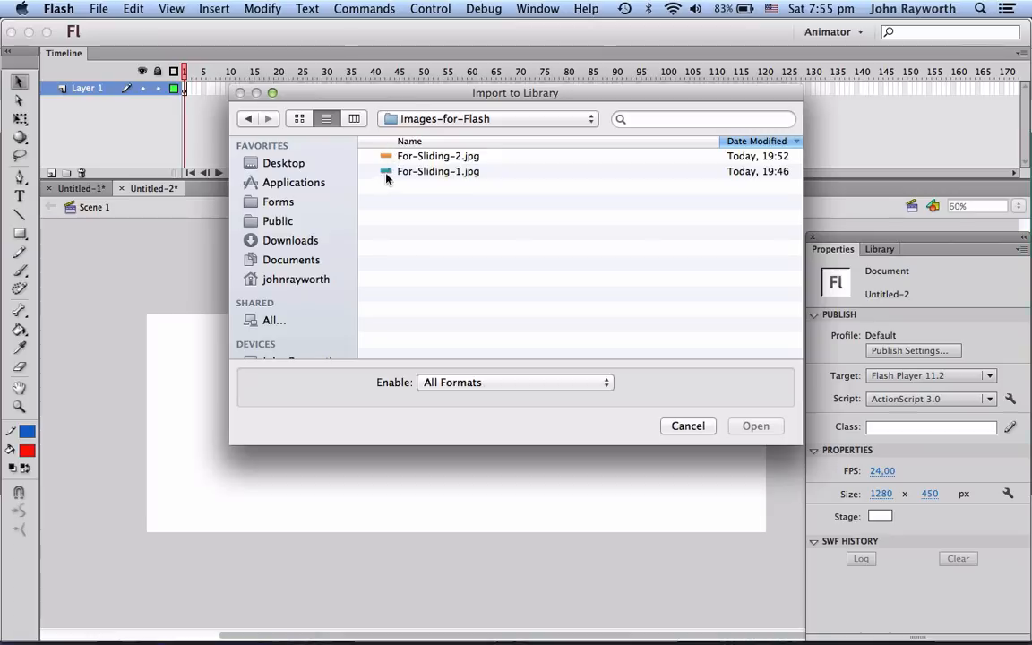
Step: Import For-Sliding-1.jpg and For-Sliding-2.jpg into the library and open the Library panel
{"action": "left_click", "coordinate": [385, 173]}
{"action": "left_click", "coordinate": [385, 159], "text": "shift"}
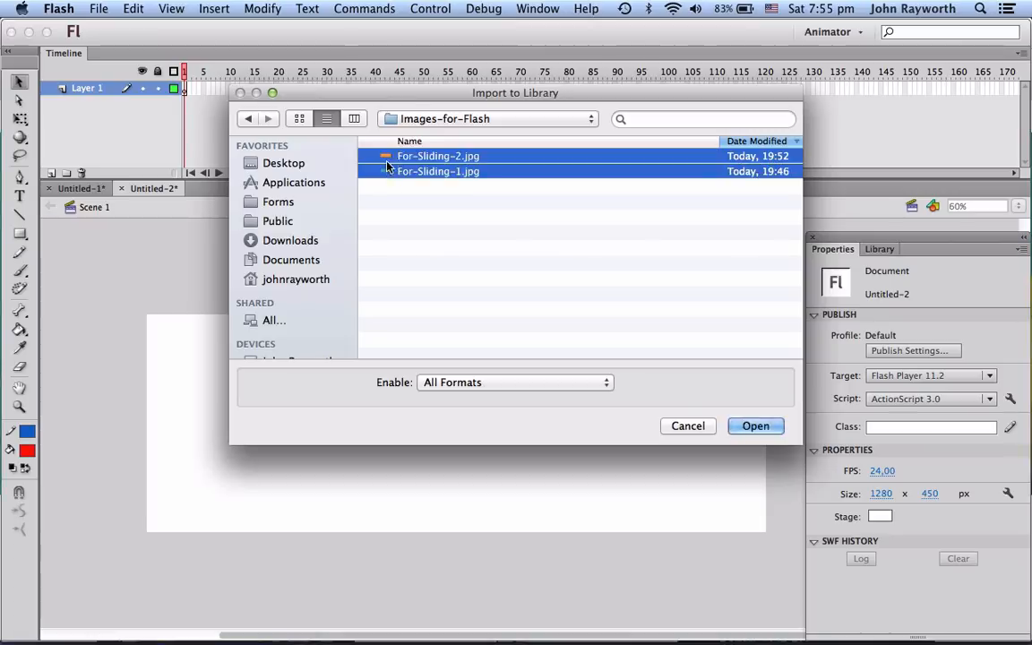
{"action": "left_click", "coordinate": [746, 428]}
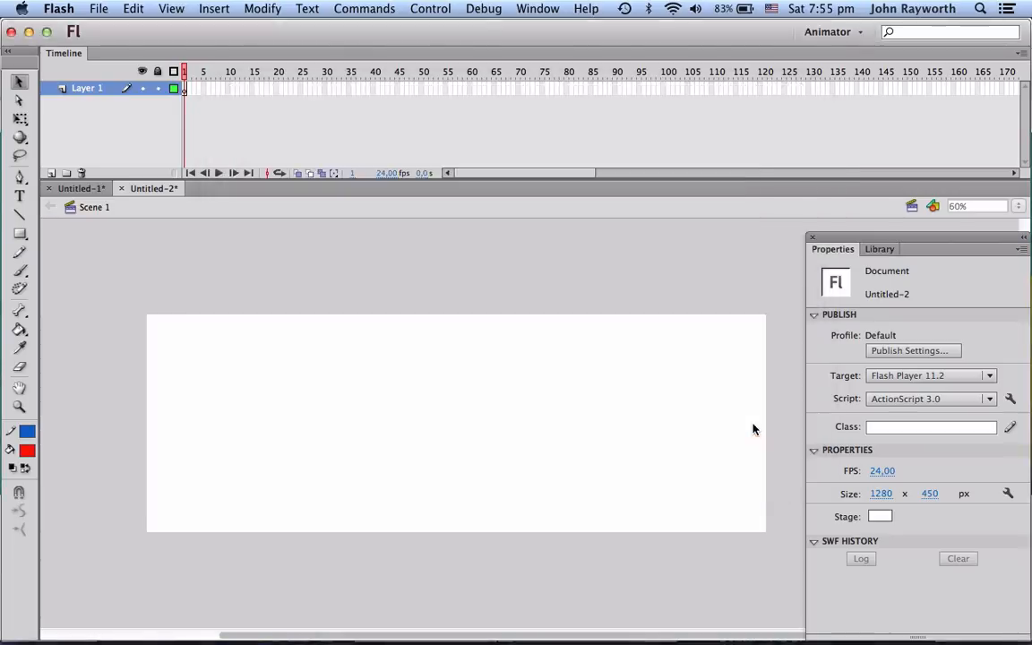
{"action": "left_click", "coordinate": [880, 249]}
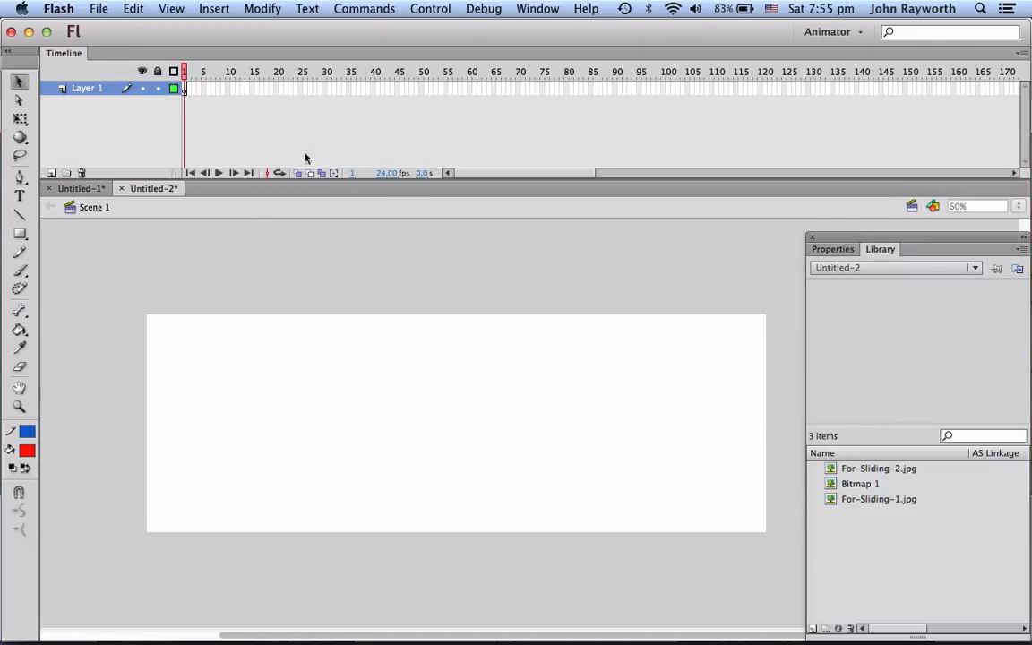
Step: Import For-Sliding-3.jpg from the project's Flash folder into the library
{"action": "left_click", "coordinate": [93, 11]}
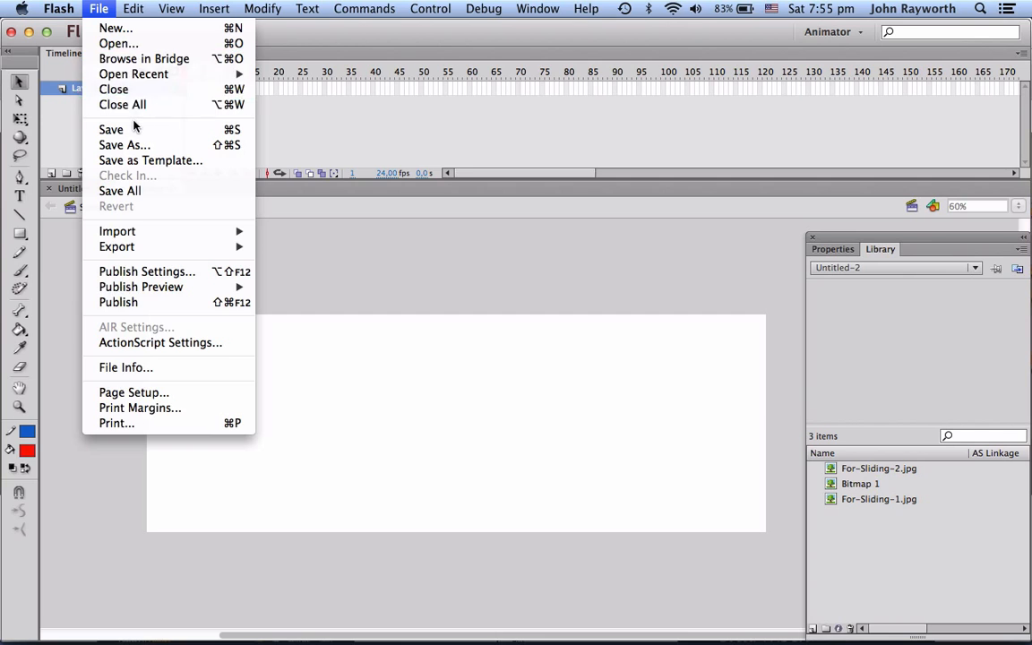
{"action": "mouse_move", "coordinate": [112, 231]}
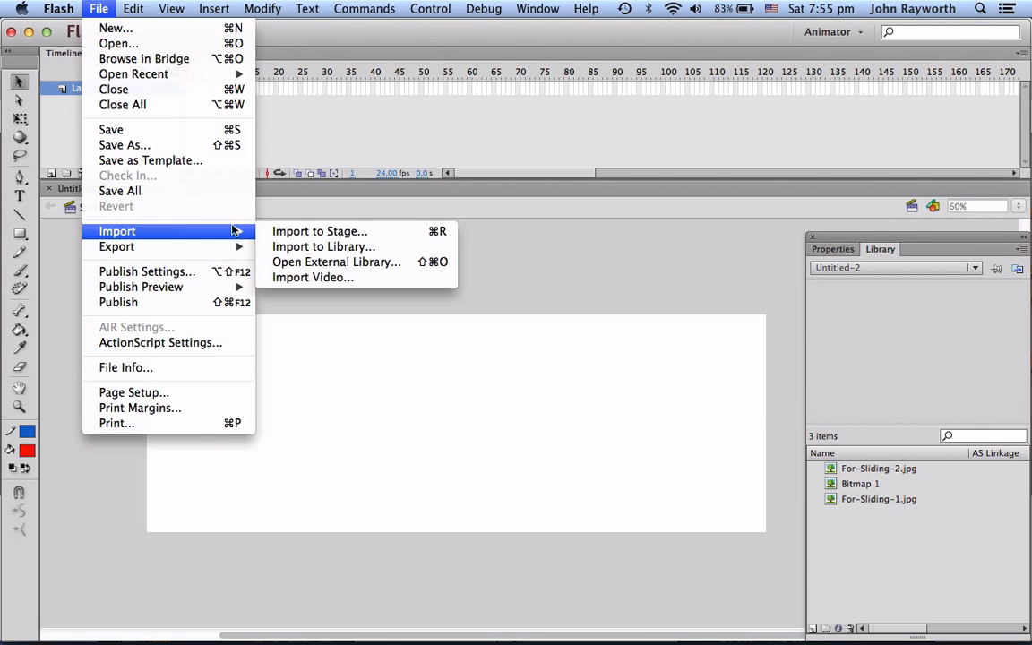
{"action": "left_click", "coordinate": [296, 246]}
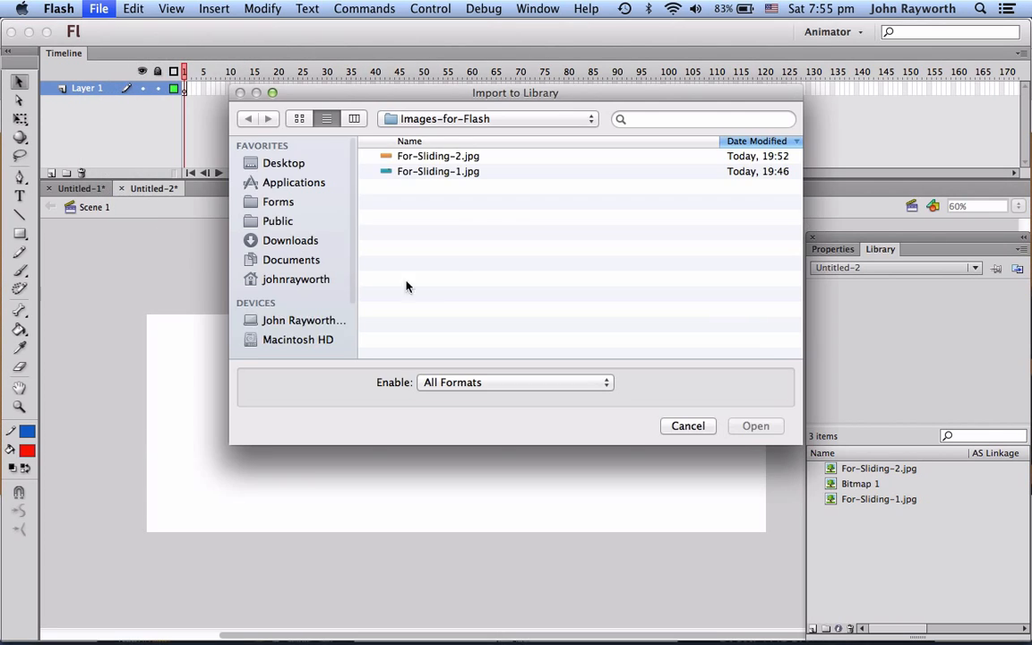
{"action": "left_click", "coordinate": [448, 119]}
{"action": "left_click", "coordinate": [461, 136]}
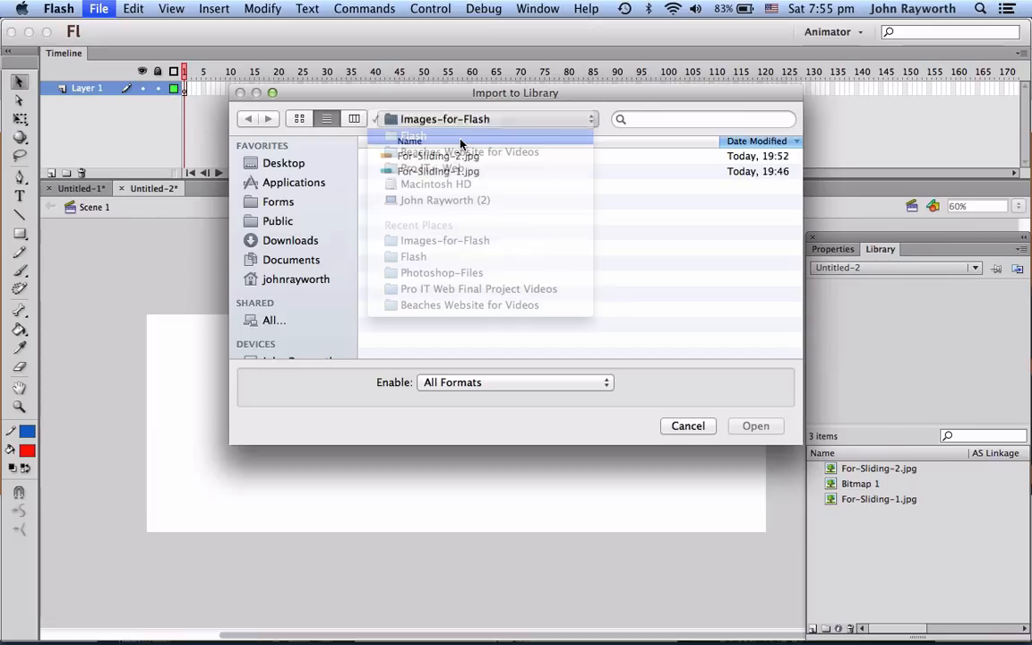
{"action": "left_click", "coordinate": [438, 156]}
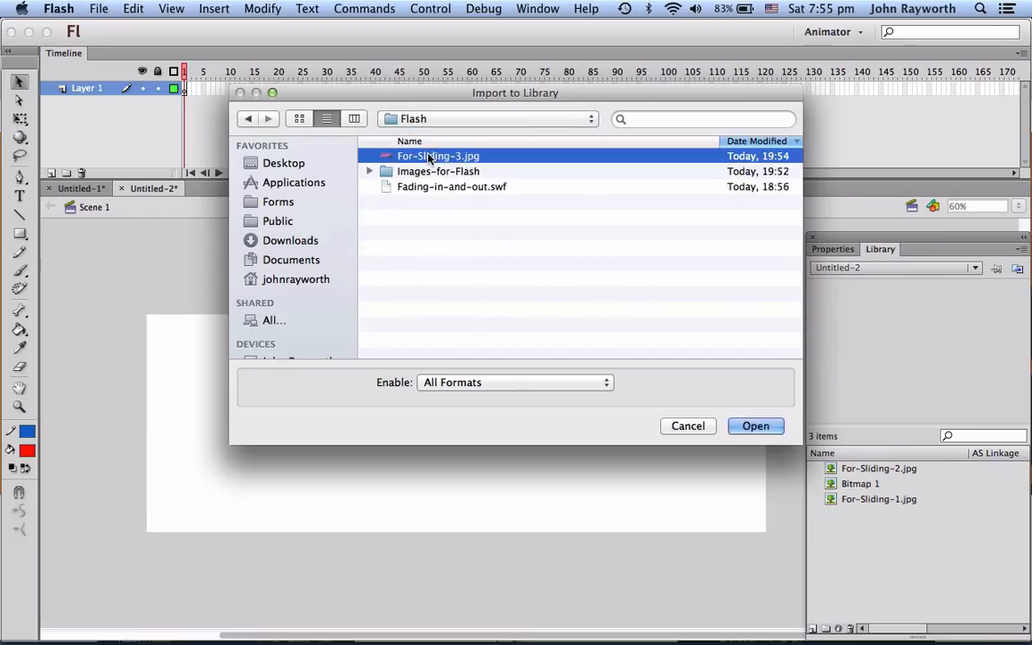
{"action": "left_click", "coordinate": [755, 426]}
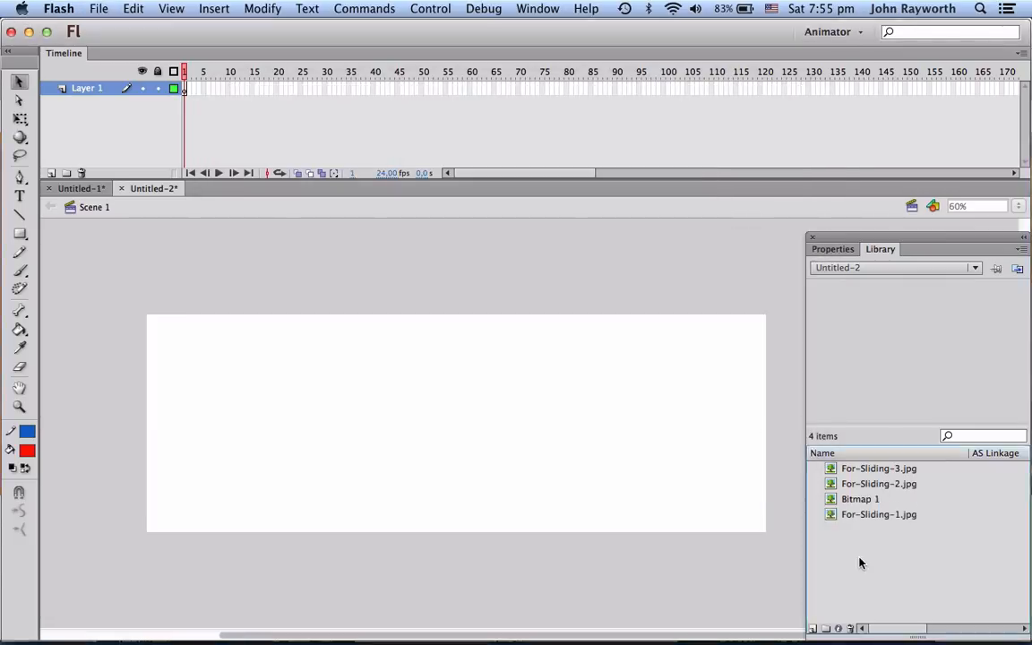
Step: Delete the Bitmap 1 item from the library
{"action": "left_click", "coordinate": [831, 500]}
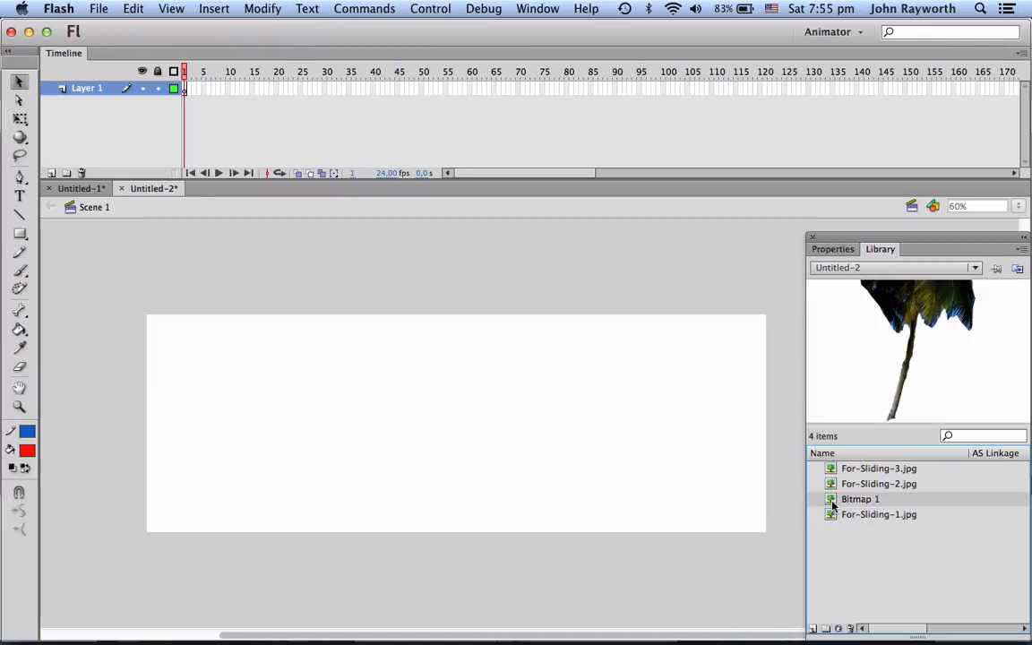
{"action": "right_click", "coordinate": [831, 504]}
{"action": "left_click", "coordinate": [863, 475]}
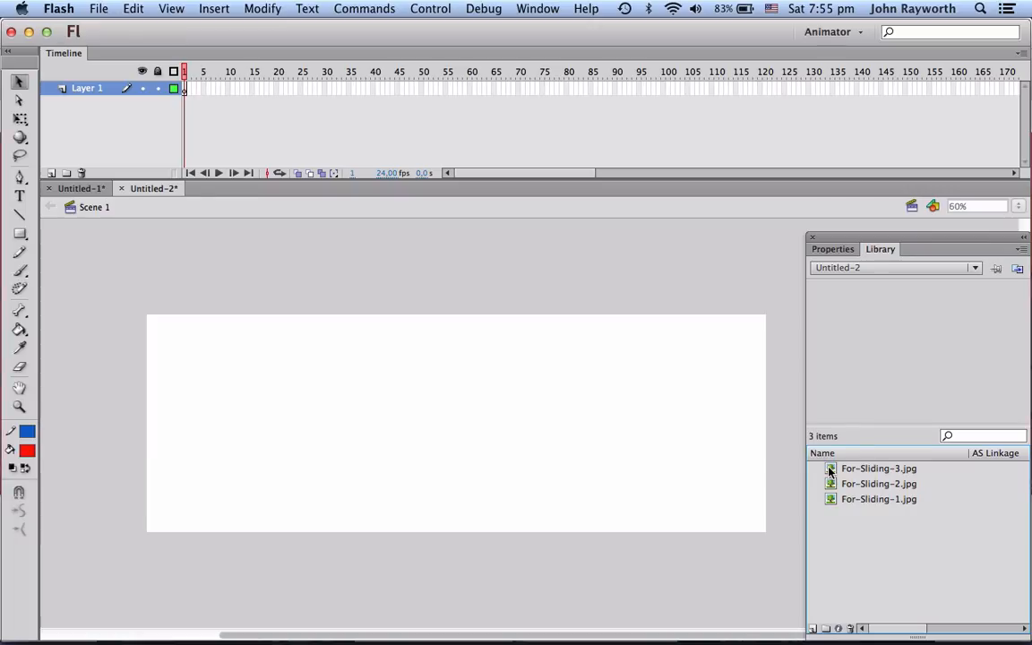
Step: Place For-Sliding-3.jpg on the stage, convert it to a movie clip symbol named Sliding1, and delete the stage copy
{"action": "left_click", "coordinate": [831, 472]}
{"action": "left_click_drag", "start_coordinate": [482, 375], "coordinate": [484, 377]}
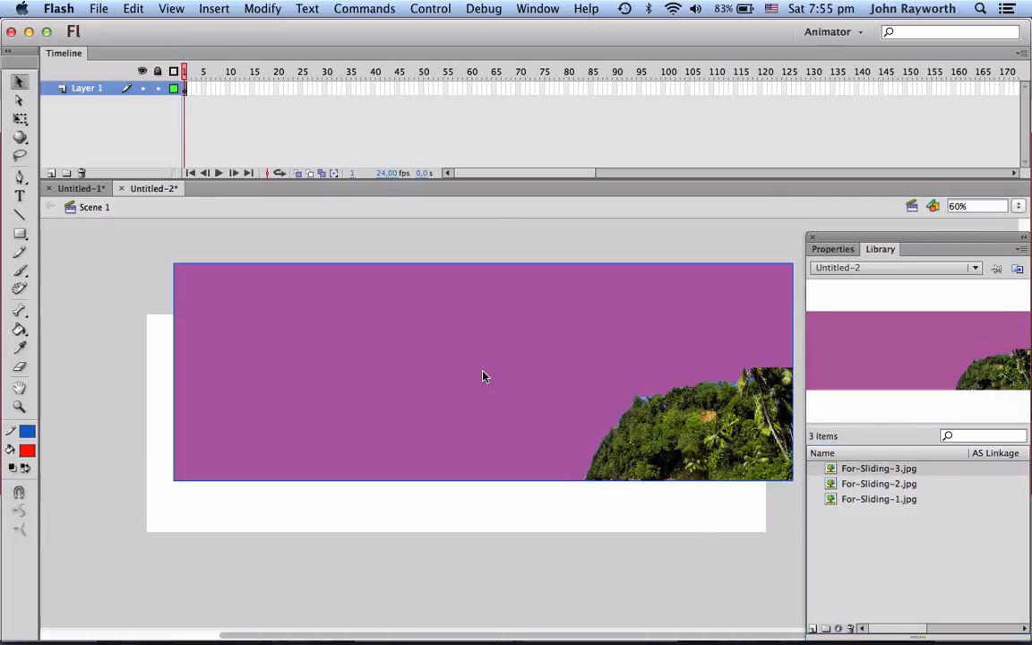
{"action": "right_click", "coordinate": [482, 376]}
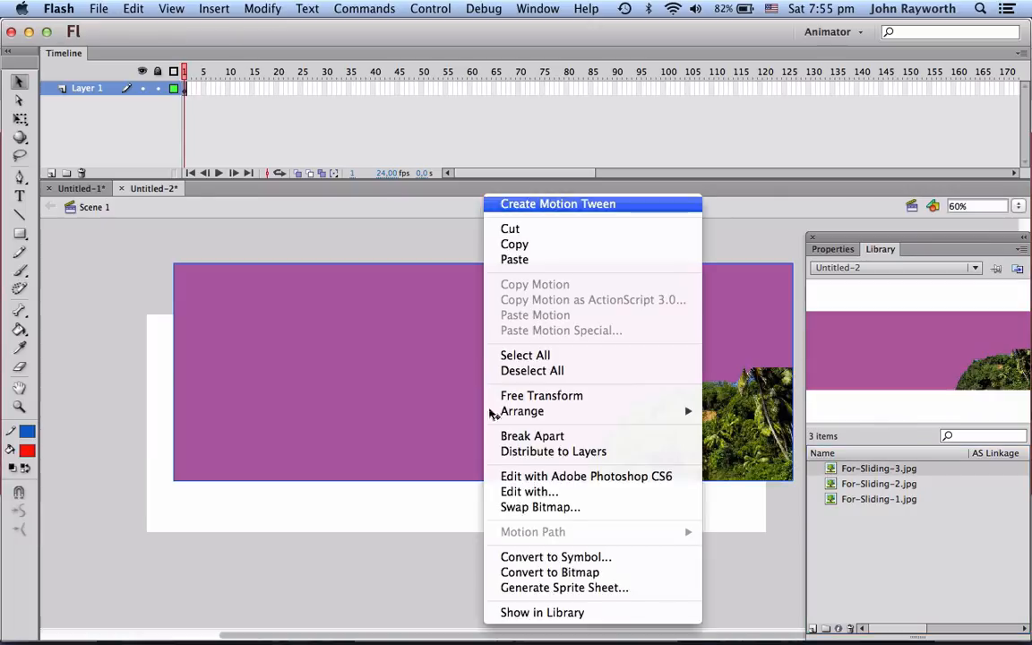
{"action": "left_click", "coordinate": [529, 561]}
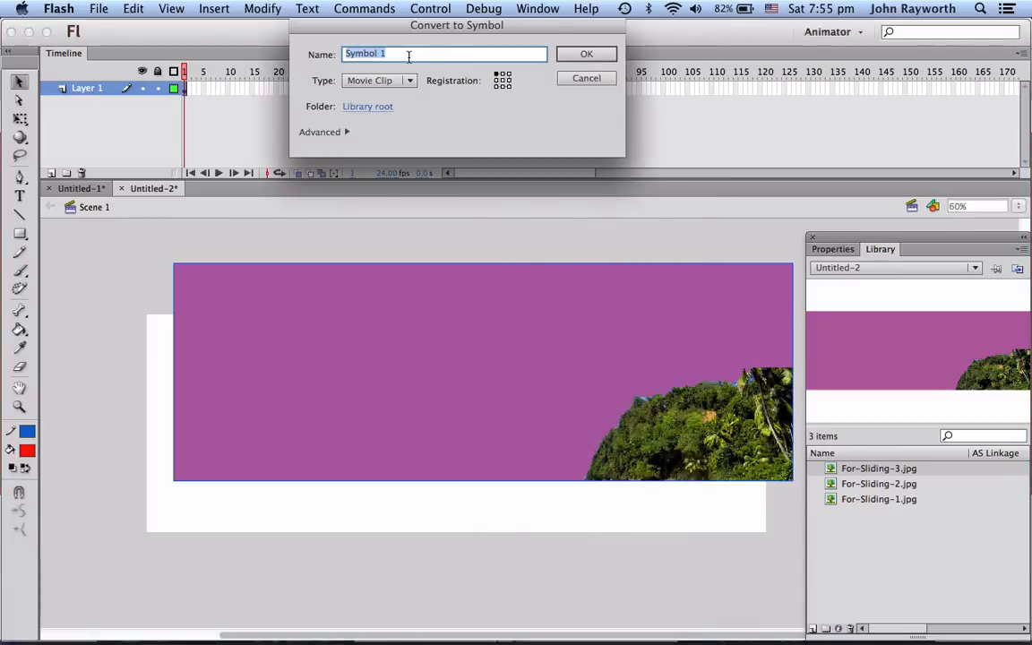
{"action": "type", "text": "Sliding1"}
{"action": "left_click", "coordinate": [601, 53]}
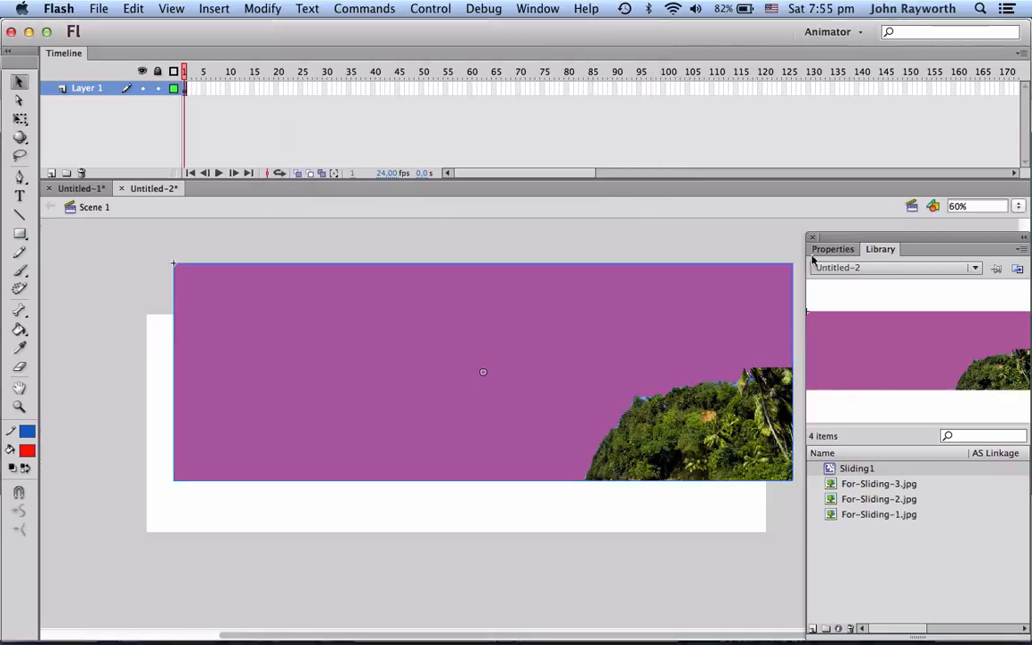
{"action": "key", "text": "Delete"}
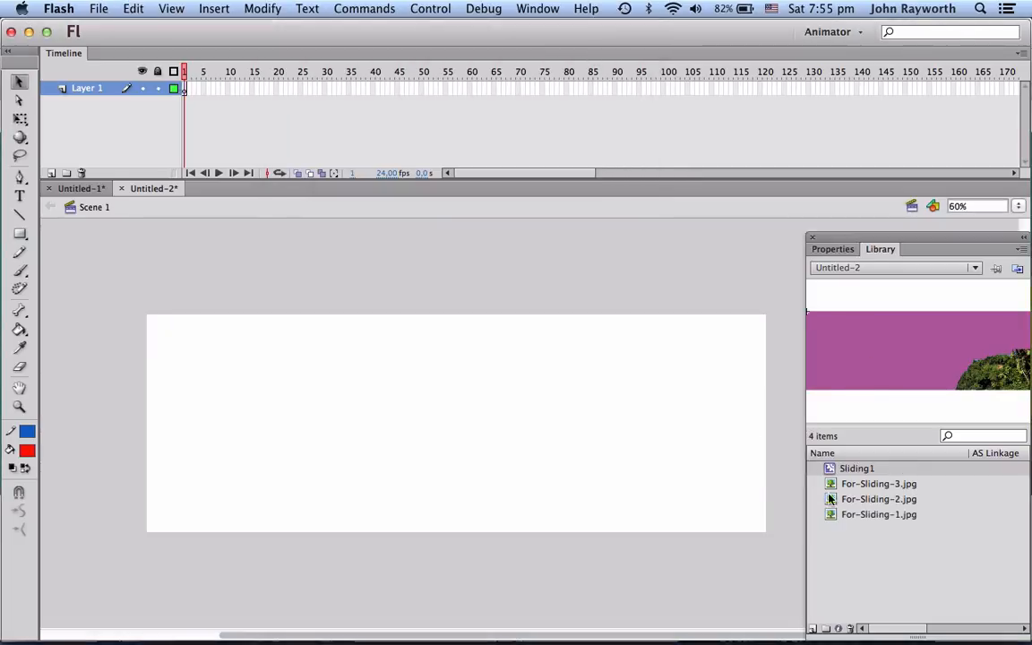
Step: Place For-Sliding-2.jpg on the stage, convert it to a movie clip symbol named Sliding2, and delete the stage copy
{"action": "left_click_drag", "start_coordinate": [831, 500], "coordinate": [563, 421]}
{"action": "right_click", "coordinate": [562, 421]}
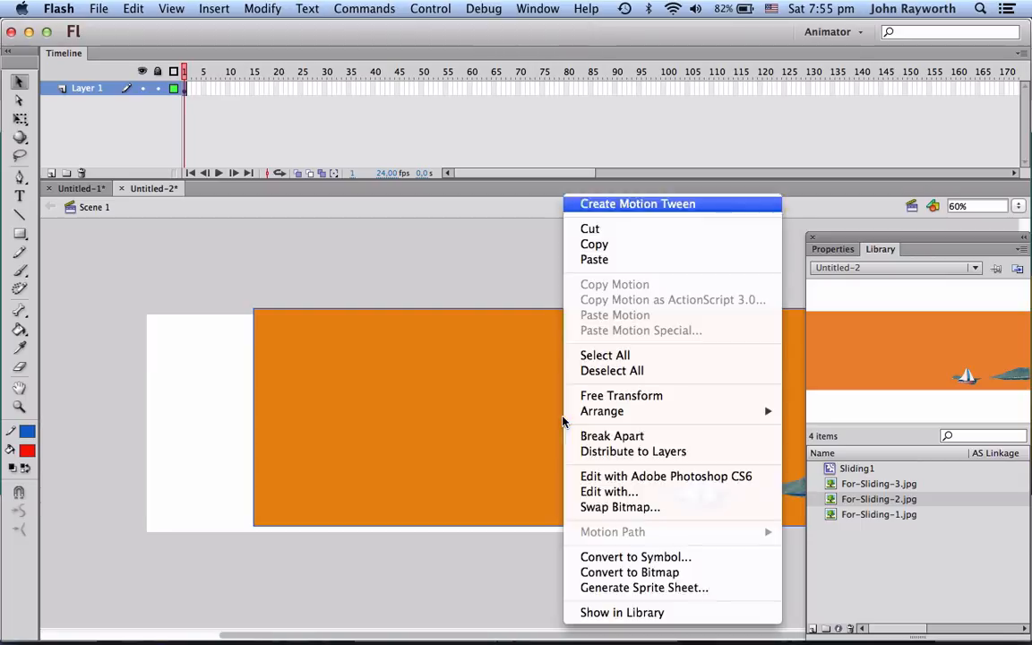
{"action": "left_click", "coordinate": [598, 557]}
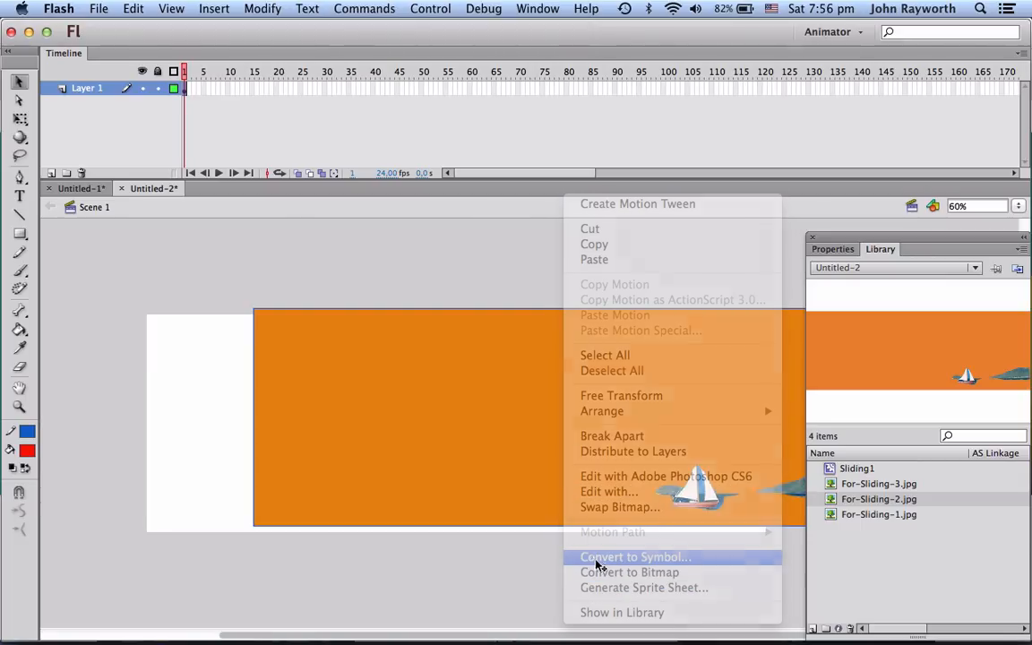
{"action": "type", "text": "Sli"}
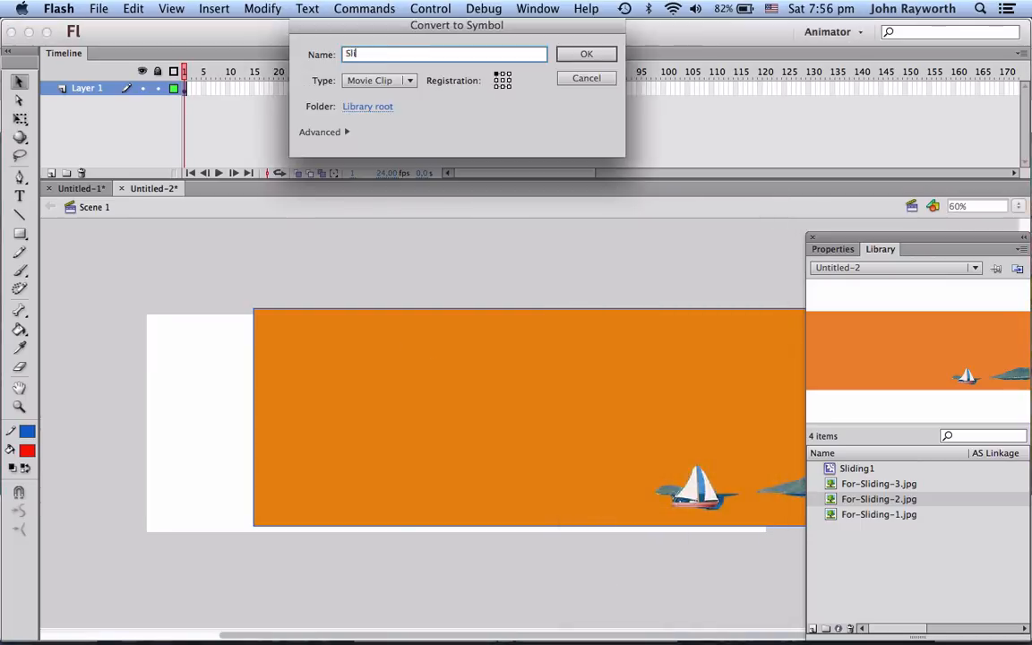
{"action": "type", "text": "ding2"}
{"action": "key", "text": "Return"}
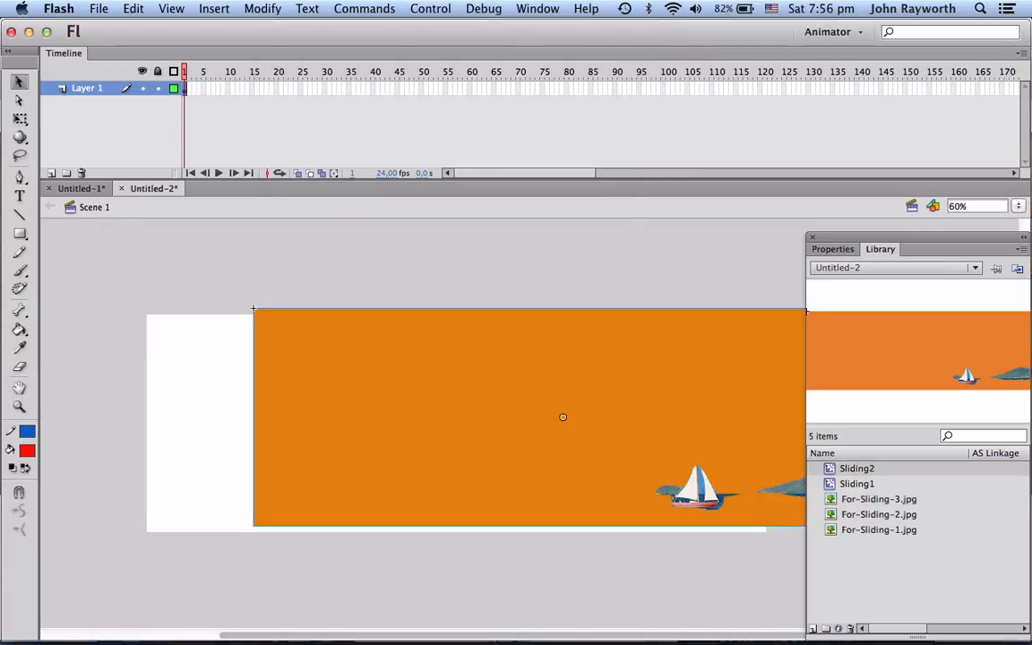
{"action": "key", "text": "Delete"}
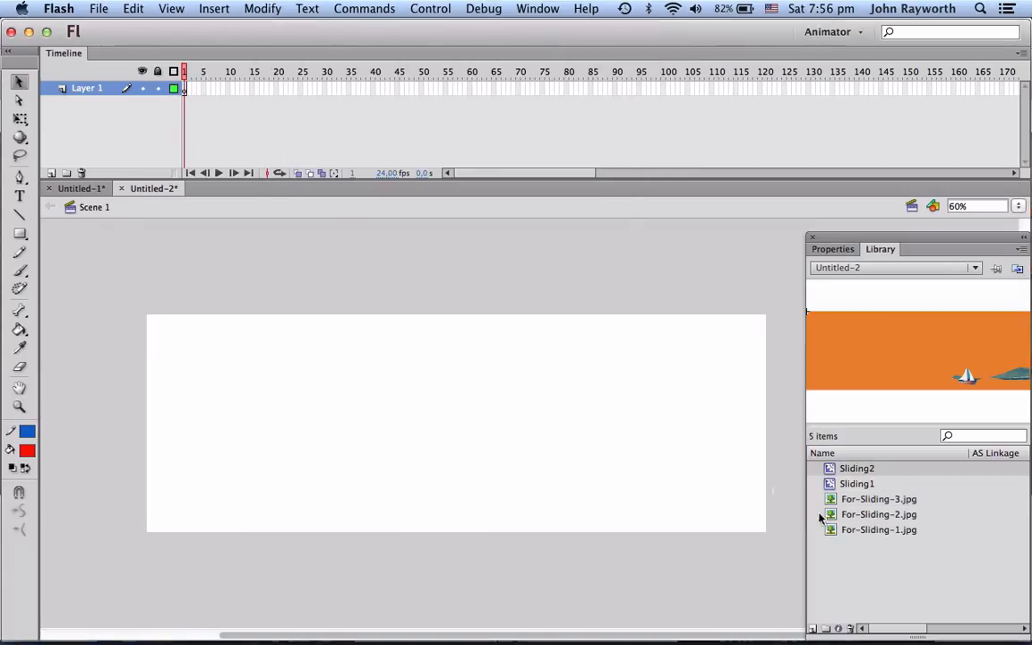
Step: Place For-Sliding-1.jpg on the stage, convert it to a movie clip symbol named Sliding3, and delete the stage copy
{"action": "left_click_drag", "start_coordinate": [842, 500], "coordinate": [526, 454]}
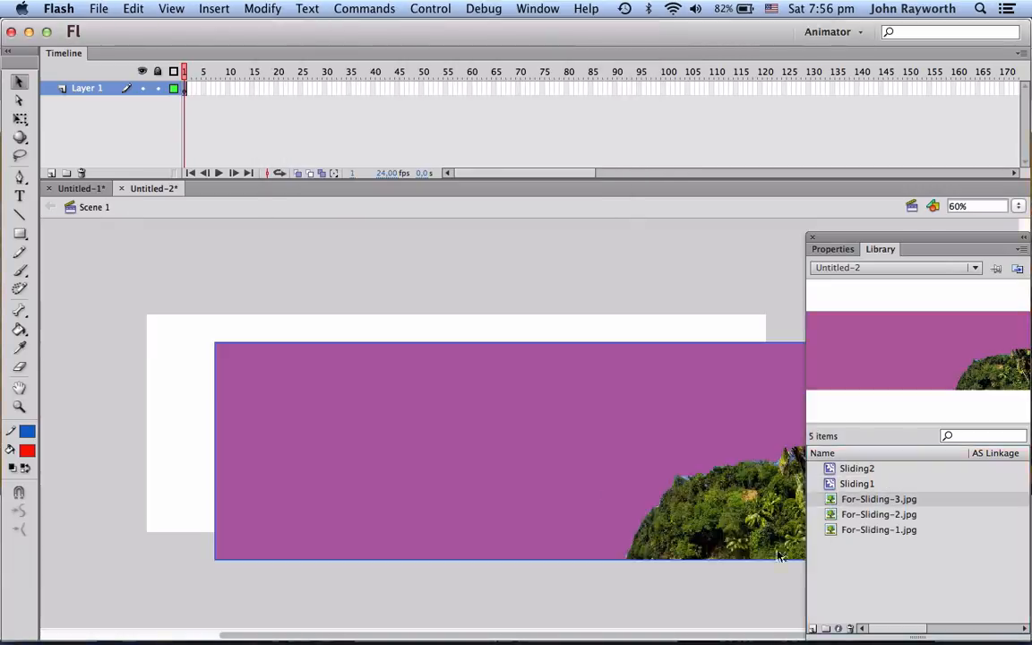
{"action": "key", "text": "Delete"}
{"action": "left_click", "coordinate": [834, 530]}
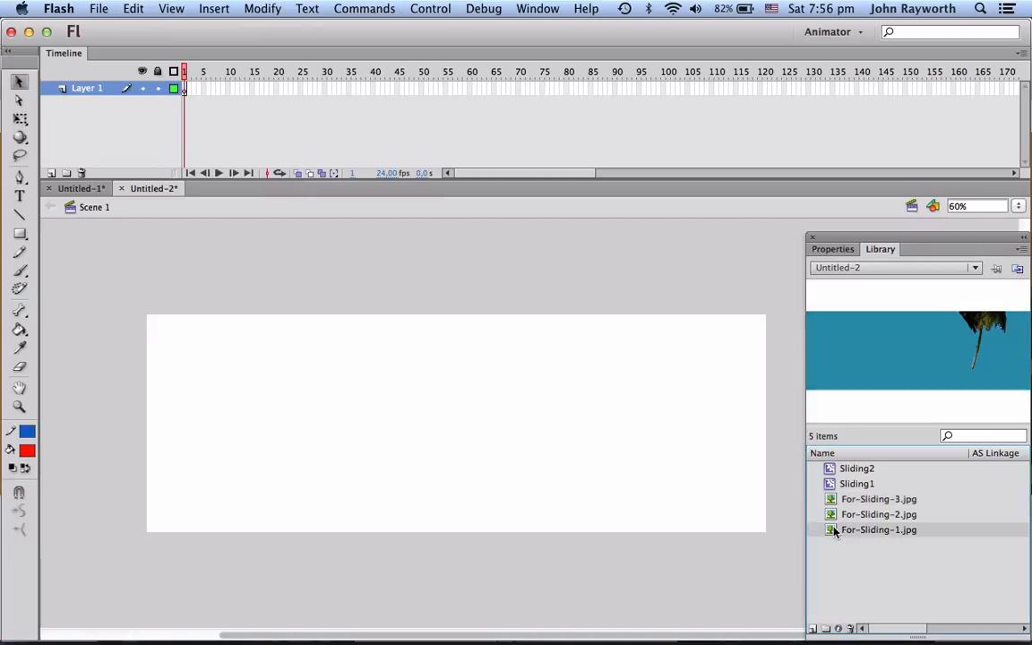
{"action": "left_click_drag", "start_coordinate": [834, 530], "coordinate": [338, 437]}
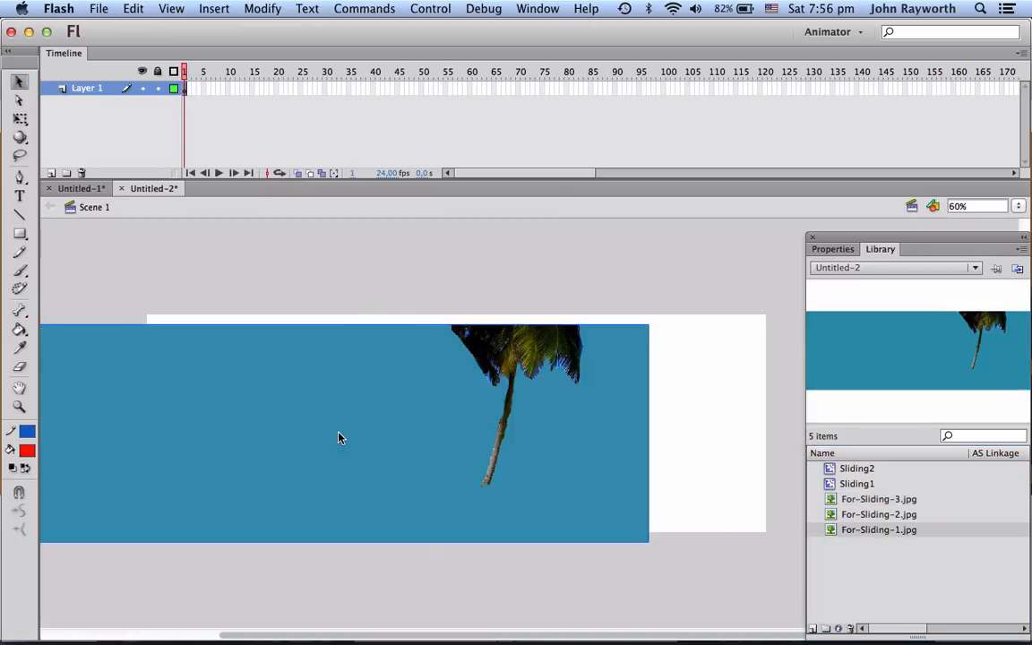
{"action": "right_click", "coordinate": [338, 437]}
{"action": "left_click", "coordinate": [407, 560]}
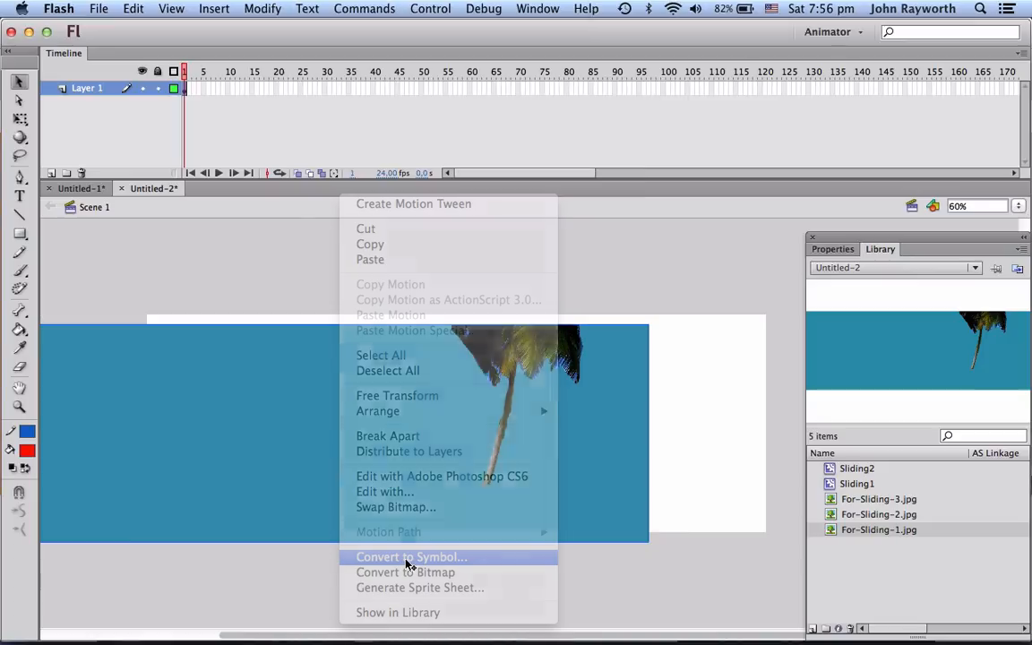
{"action": "type", "text": "Sliding3"}
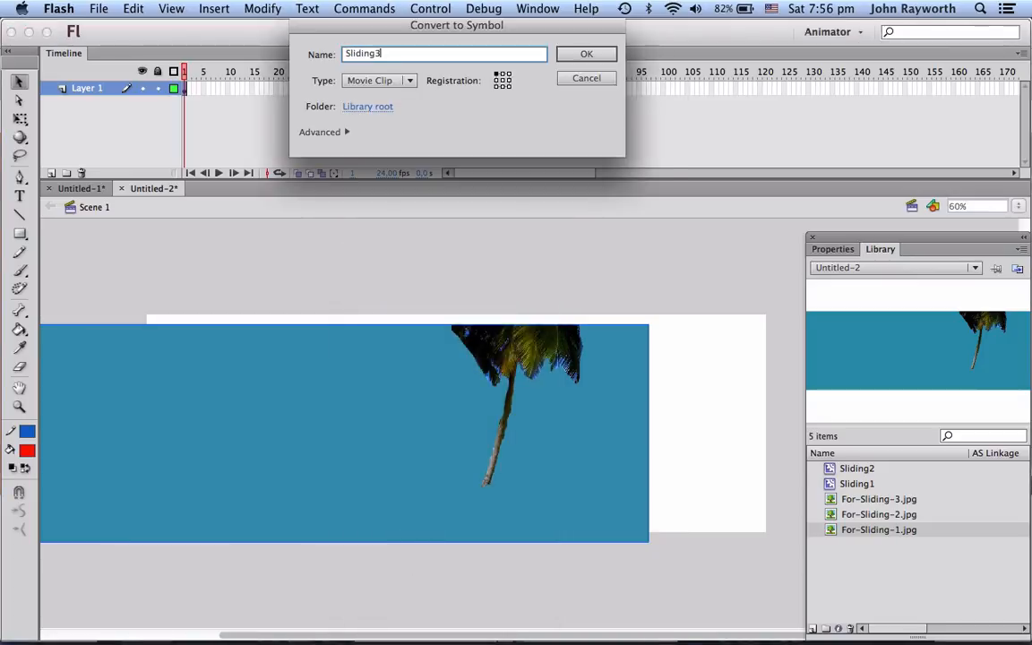
{"action": "key", "text": "Return"}
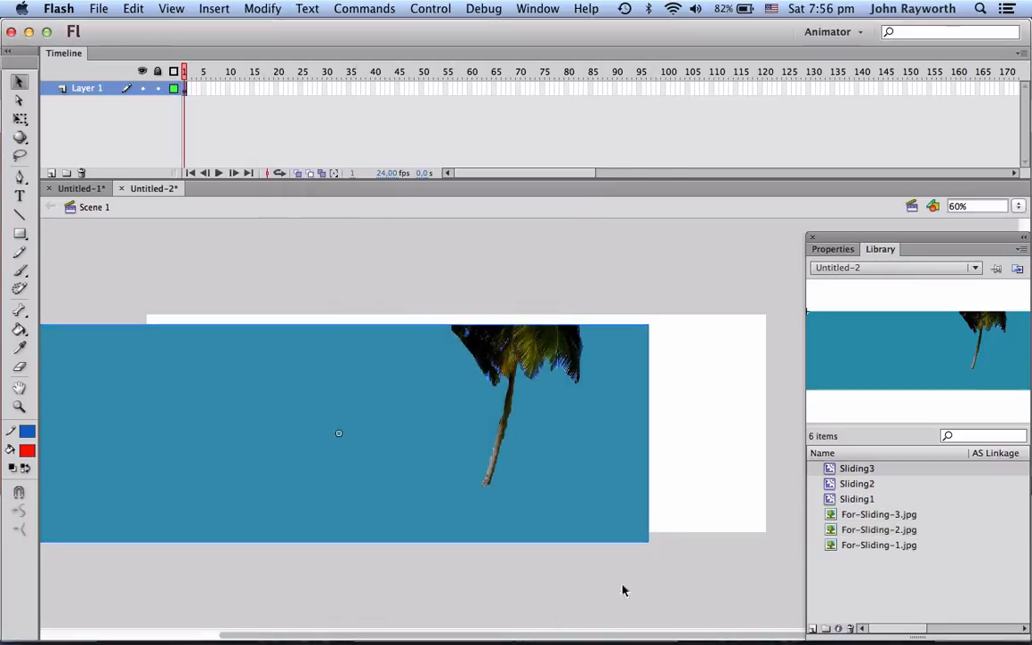
{"action": "left_click_drag", "start_coordinate": [606, 456], "coordinate": [634, 449]}
{"action": "key", "text": "Delete"}
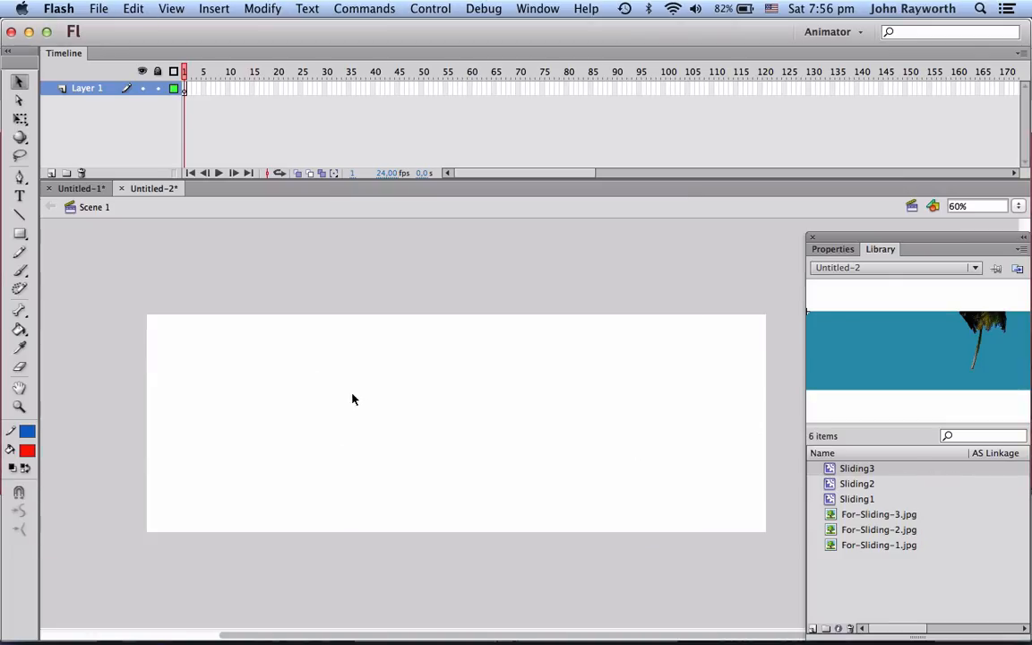
{"action": "key", "text": "super+Tab"}
{"action": "key", "text": "super+Tab"}
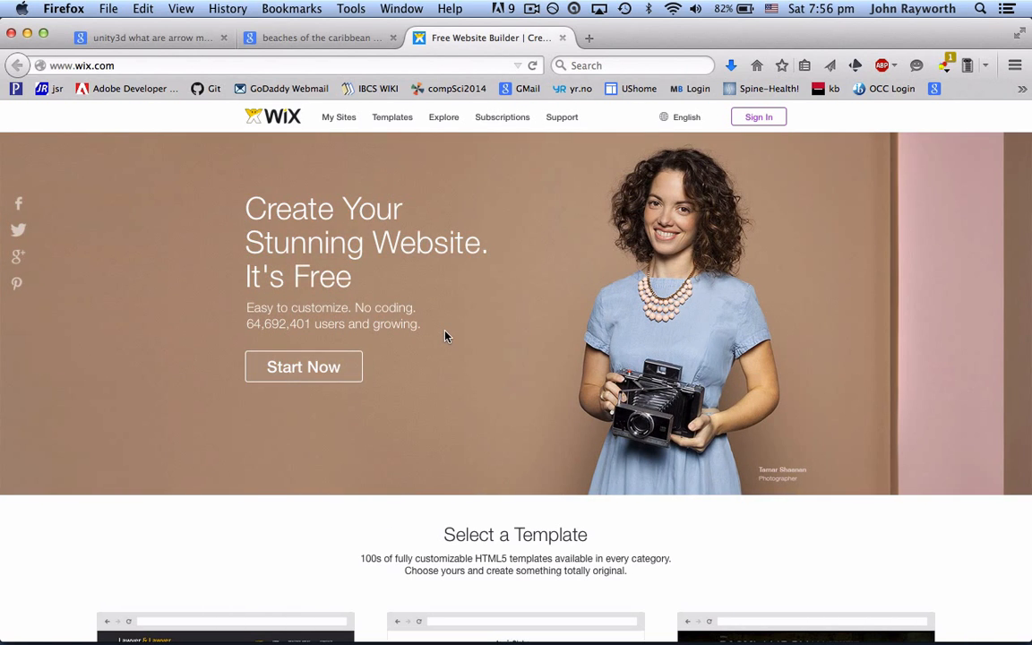
{"action": "key", "text": "super+Tab"}
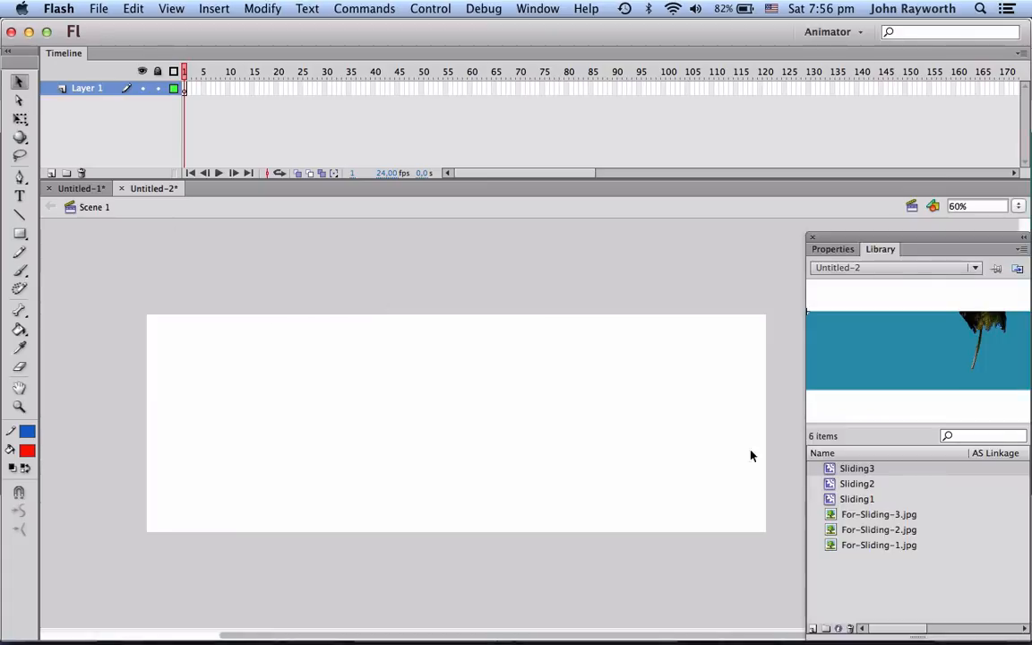
Step: Place the Sliding1 symbol on the stage so it fills the canvas
{"action": "left_click_drag", "start_coordinate": [856, 499], "coordinate": [483, 435]}
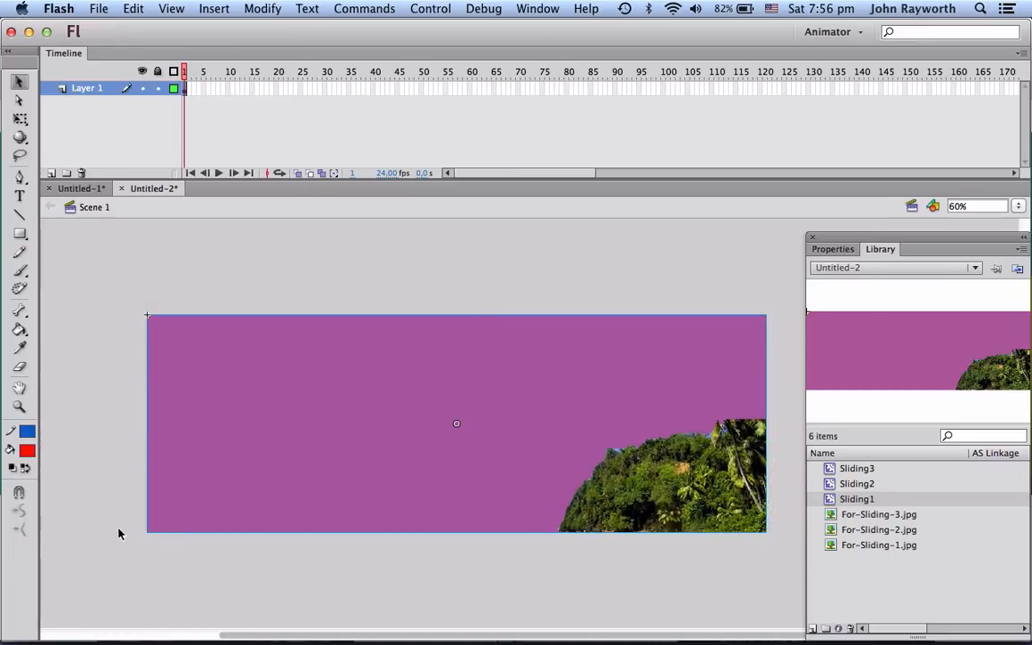
{"action": "double_click", "coordinate": [87, 89]}
{"action": "left_click", "coordinate": [112, 126]}
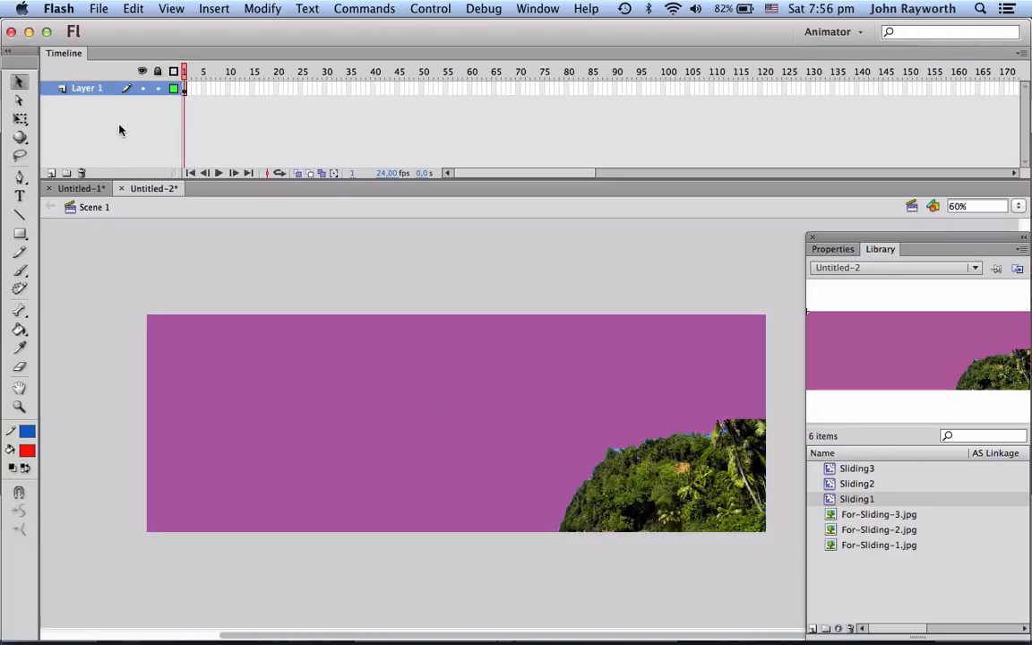
Step: Add two new layers above Layer 1 in the timeline
{"action": "left_click", "coordinate": [51, 173]}
{"action": "left_click", "coordinate": [52, 173]}
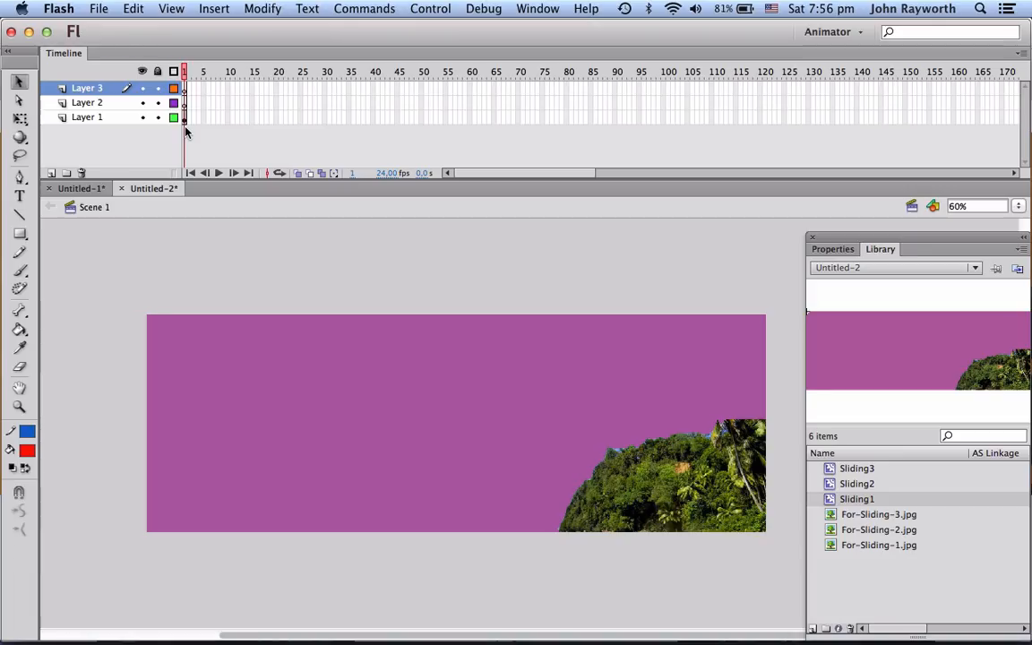
{"action": "key", "text": "super+Tab"}
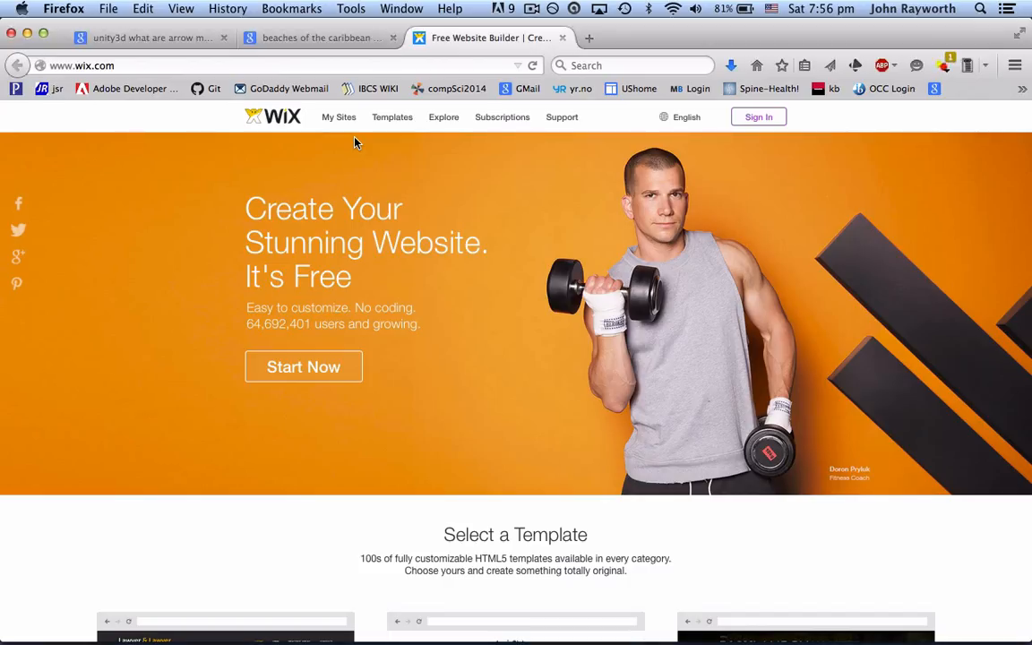
{"action": "key", "text": "super+Tab"}
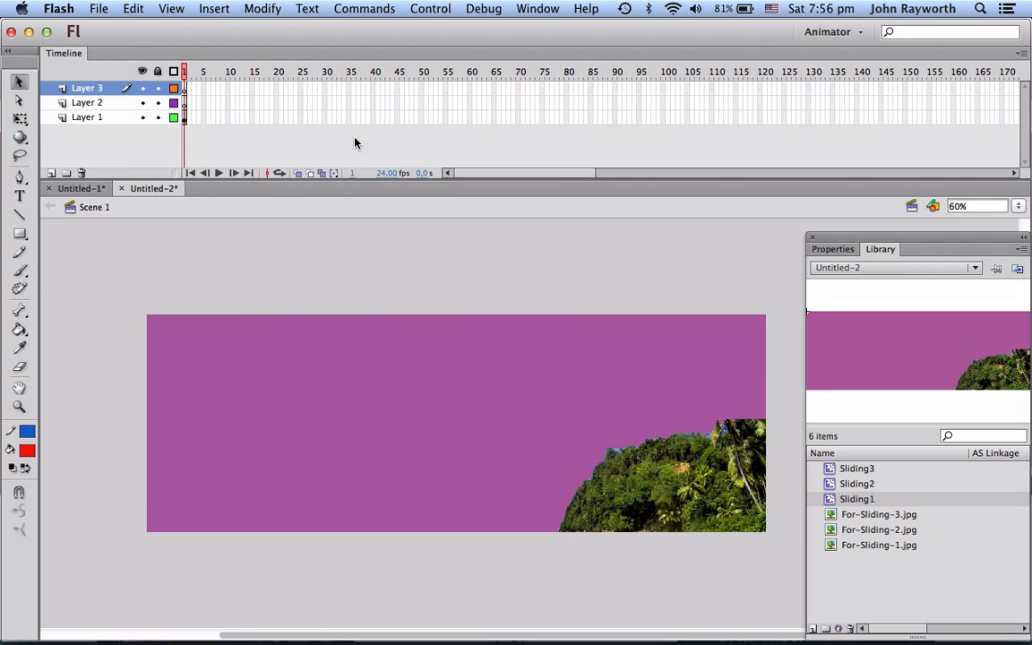
Step: Set the document frame rate to 30 fps
{"action": "left_click", "coordinate": [386, 173]}
{"action": "key", "text": "Return"}
{"action": "type", "text": "30"}
{"action": "key", "text": "Return"}
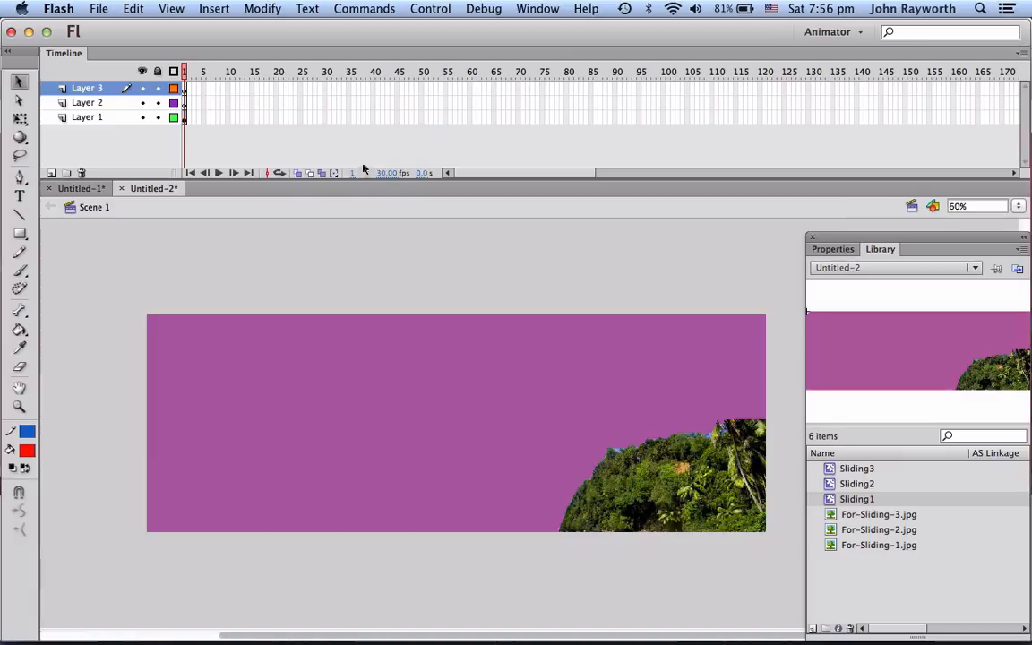
Step: Insert a keyframe at frame 60 on Layer 1
{"action": "left_click", "coordinate": [470, 117]}
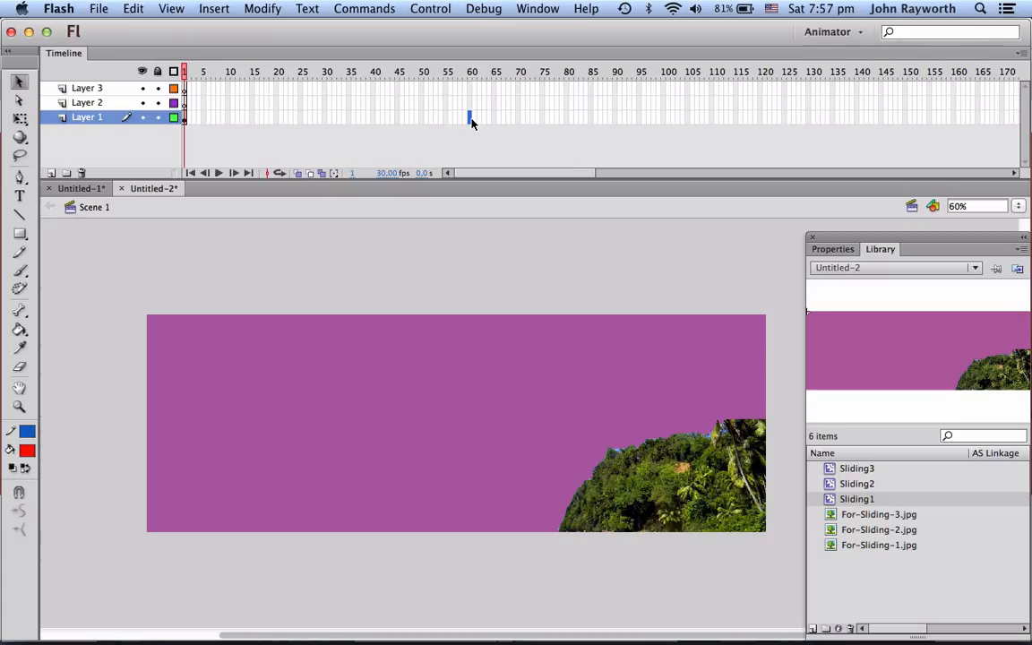
{"action": "key", "text": "F6"}
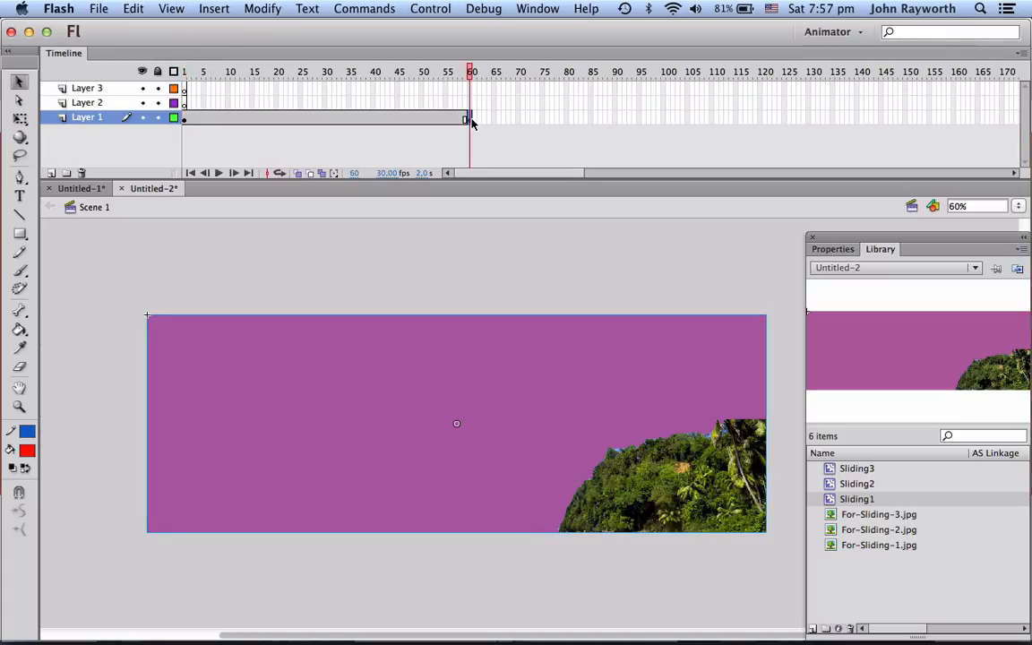
{"action": "key", "text": "super+Tab"}
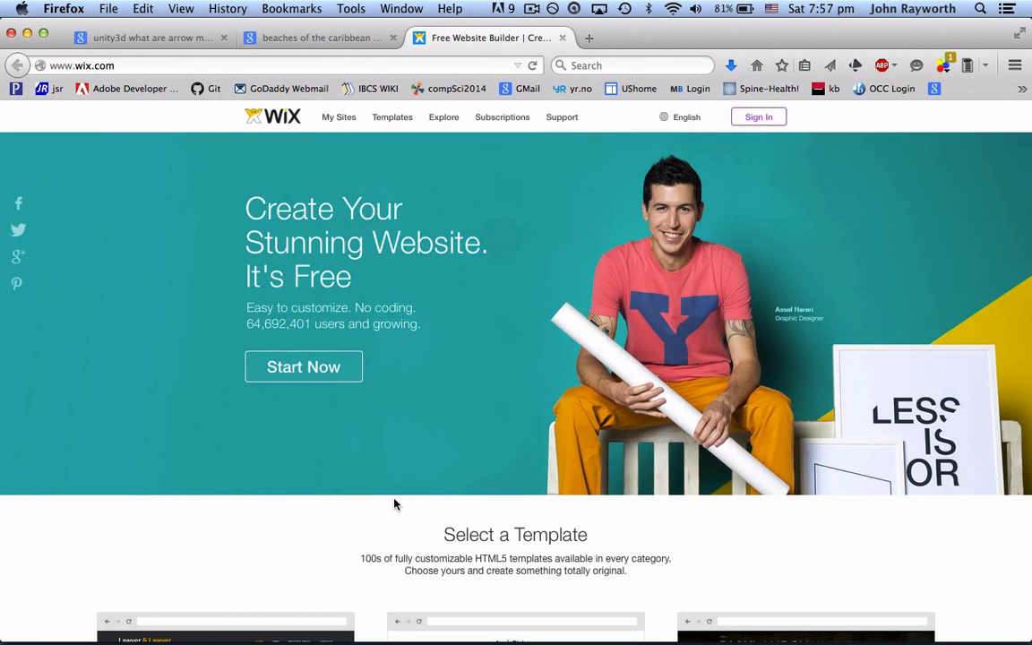
{"action": "key", "text": "super+Tab"}
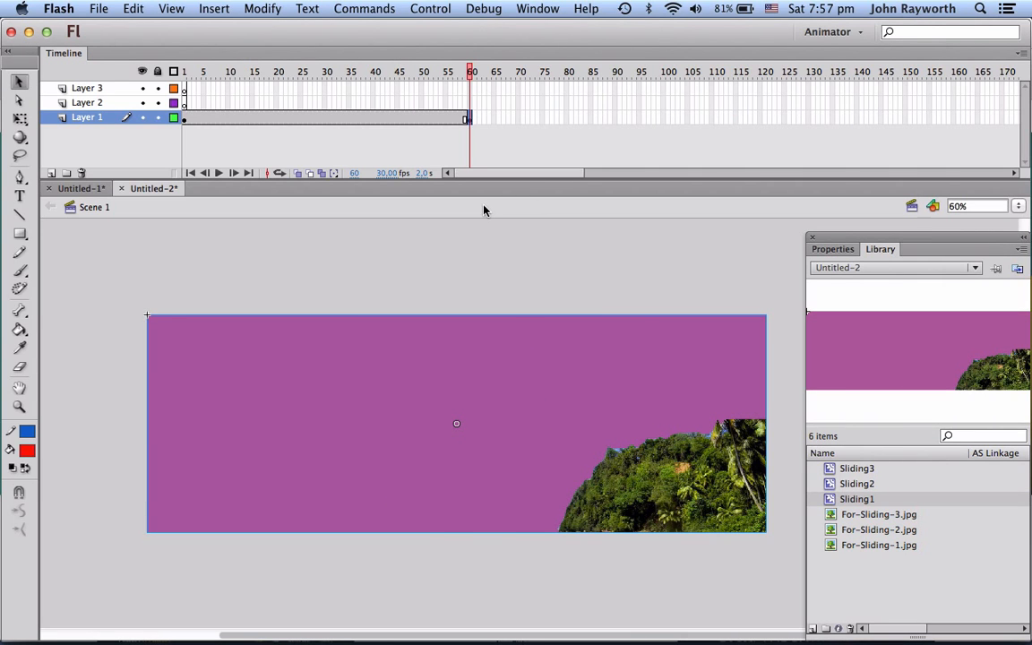
{"action": "key", "text": "super+Tab"}
{"action": "key", "text": "super+Tab"}
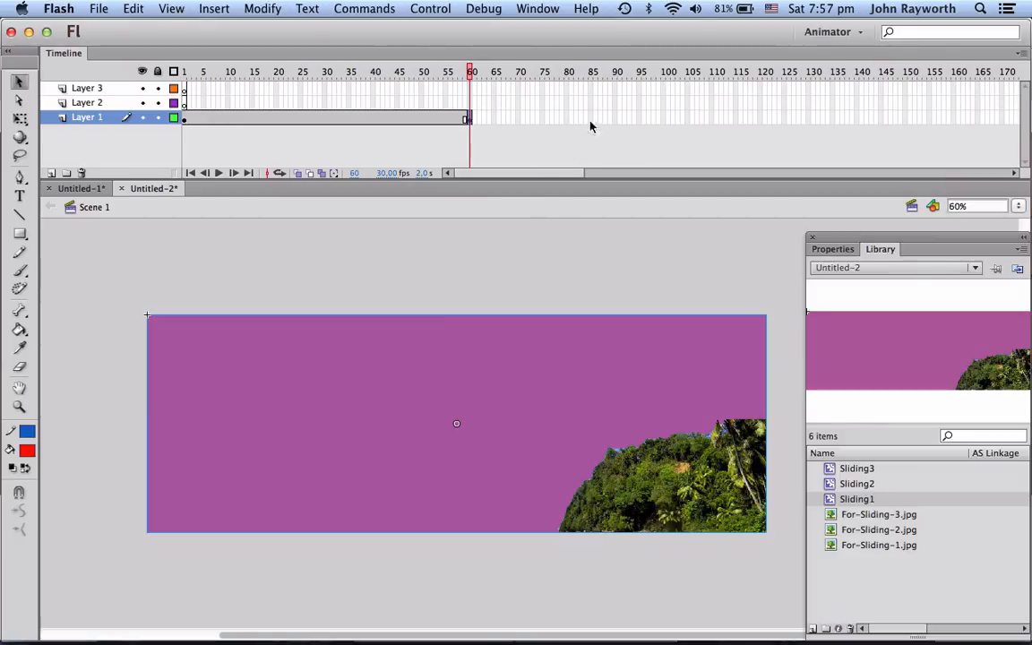
Step: Insert a keyframe at frame 80 on Layer 1
{"action": "left_click", "coordinate": [542, 119]}
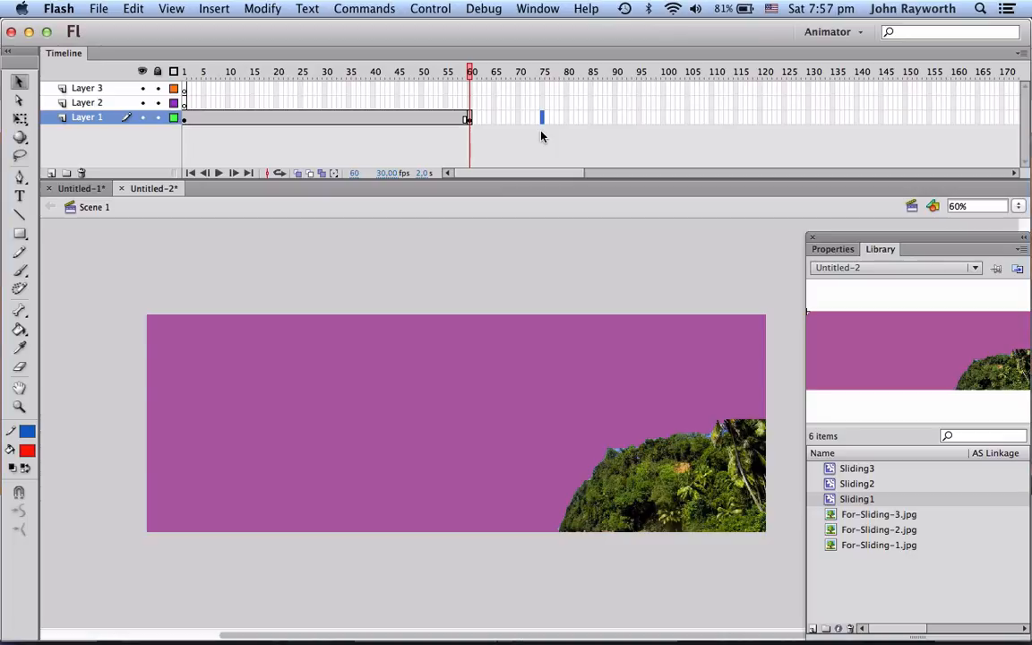
{"action": "left_click", "coordinate": [566, 121]}
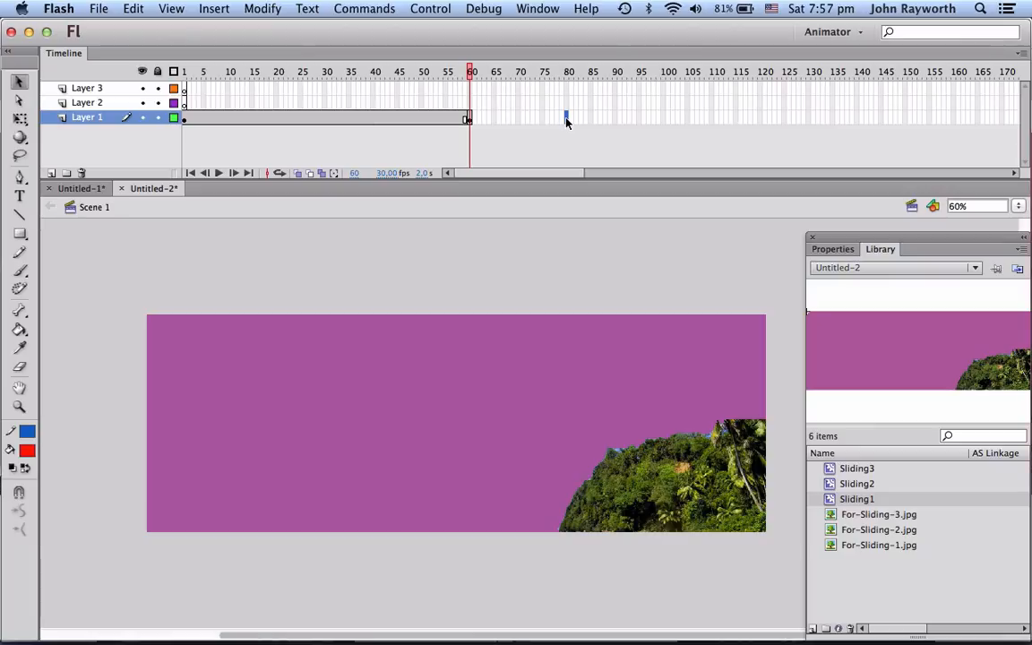
{"action": "key", "text": "F6"}
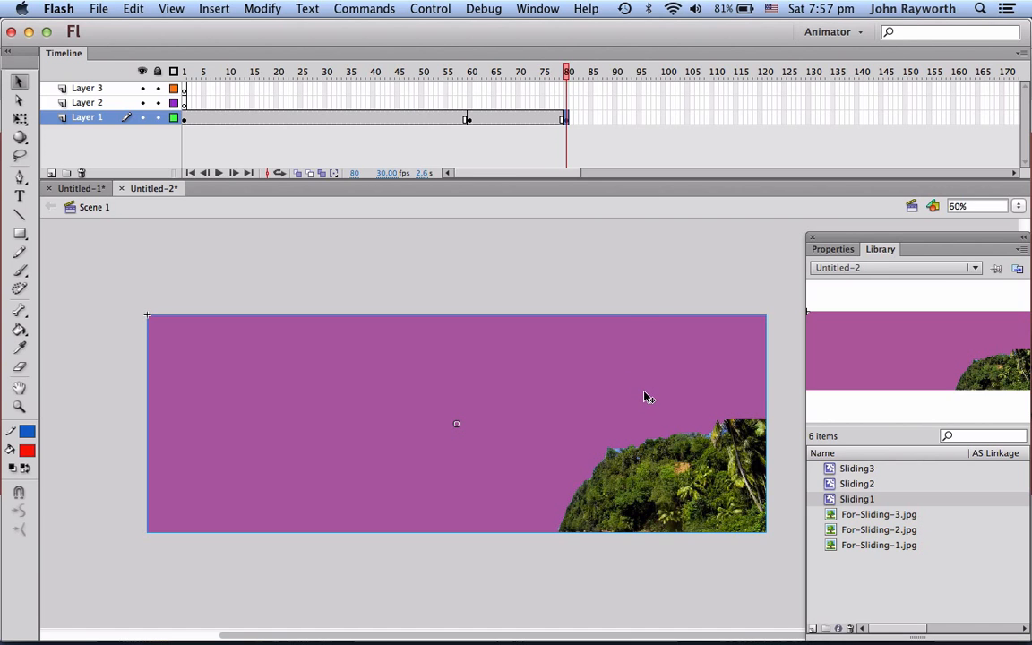
Step: Show the rulers and move the Sliding1 instance at frame 80 about 680 pixels left, partly off the stage
{"action": "mouse_move", "coordinate": [647, 396]}
{"action": "left_mouse_down"}
{"action": "mouse_move", "coordinate": [341, 396]}
{"action": "mouse_move", "coordinate": [682, 412]}
{"action": "mouse_move", "coordinate": [644, 400]}
{"action": "left_mouse_up"}
{"action": "left_click", "coordinate": [167, 8]}
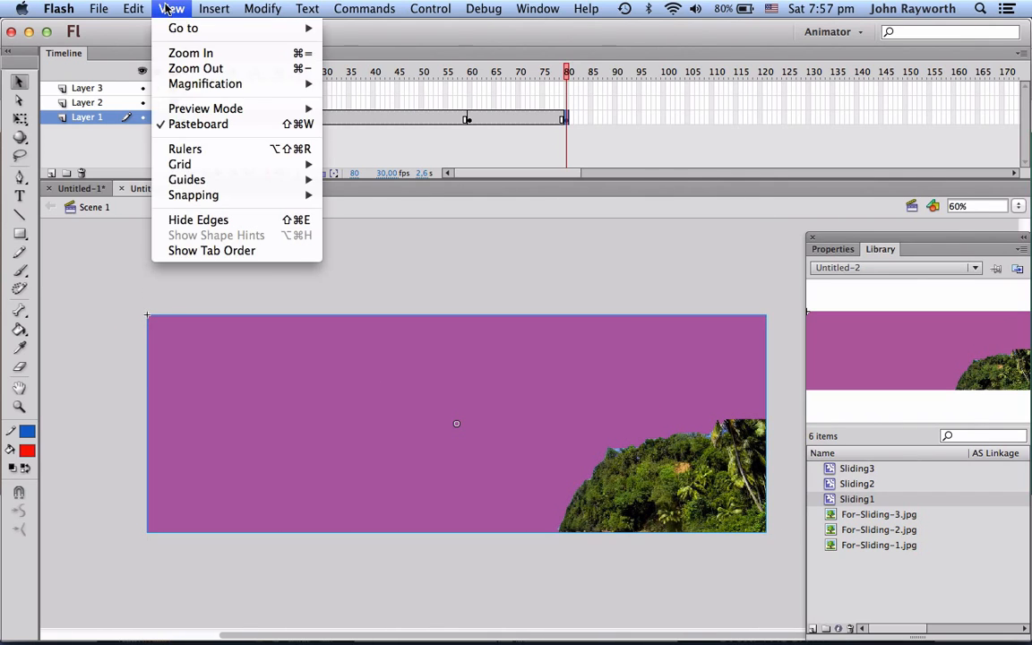
{"action": "left_click", "coordinate": [183, 150]}
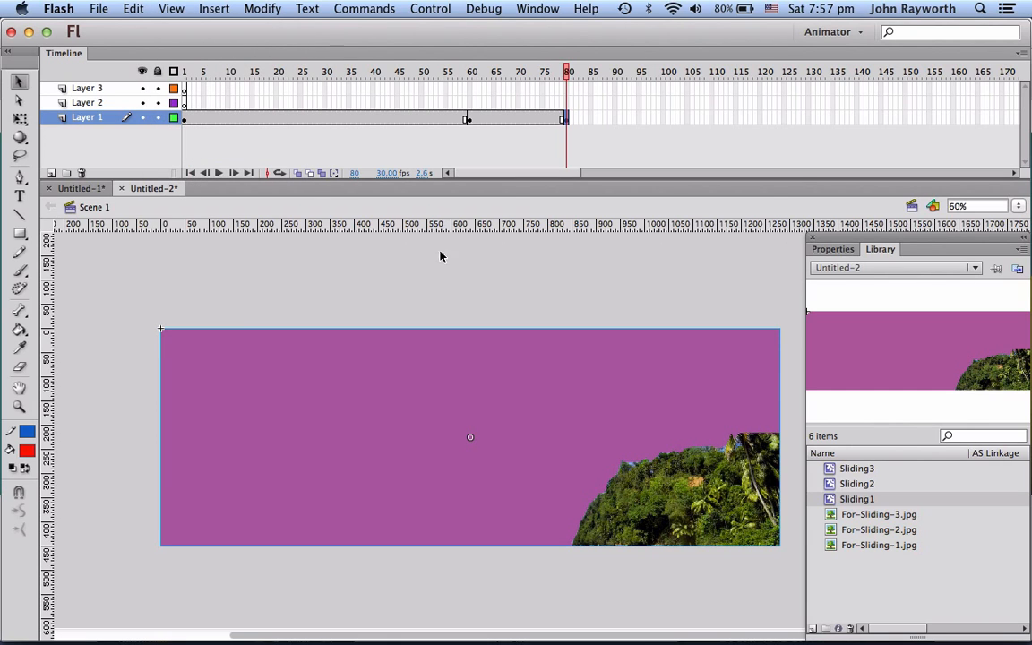
{"action": "left_click_drag", "start_coordinate": [751, 461], "coordinate": [418, 464]}
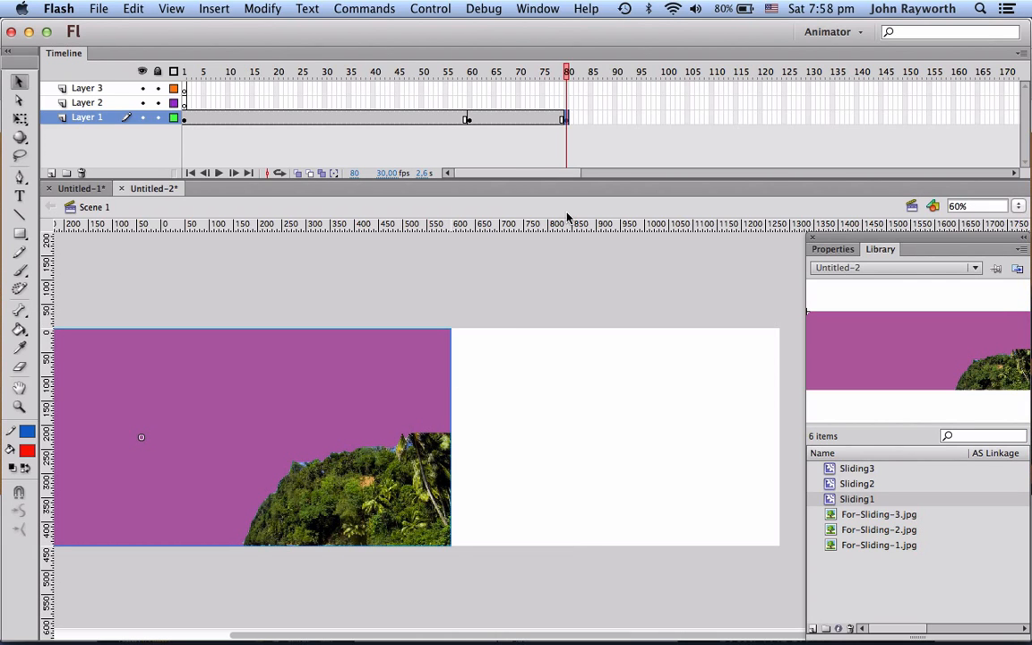
Step: Create a classic tween on Layer 1 between frames 60 and 80 and preview the movie
{"action": "left_click", "coordinate": [509, 119]}
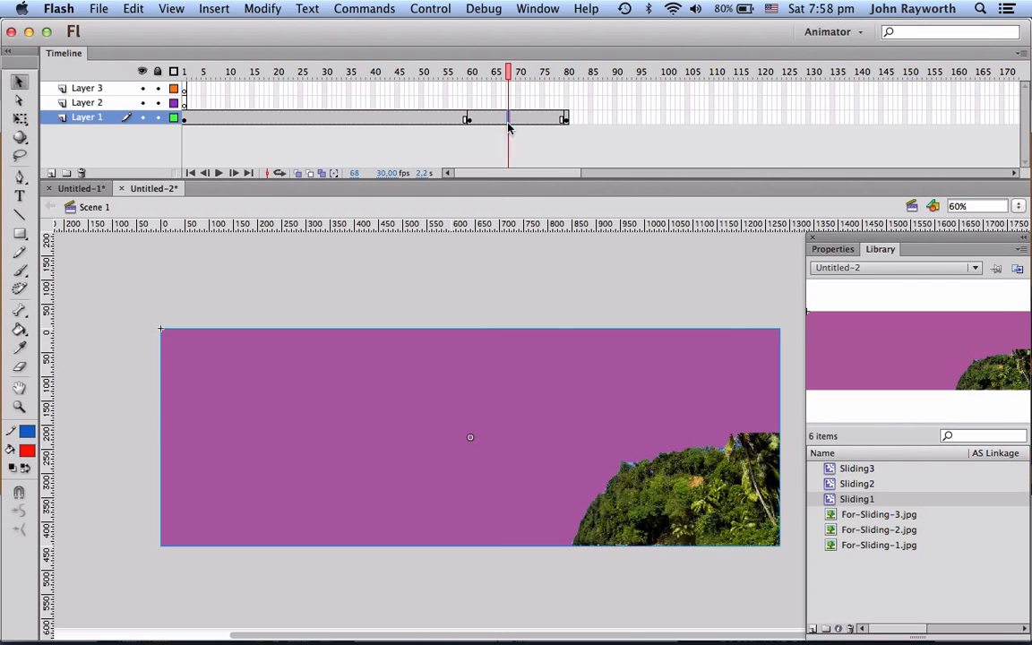
{"action": "right_click", "coordinate": [509, 123]}
{"action": "left_click", "coordinate": [539, 162]}
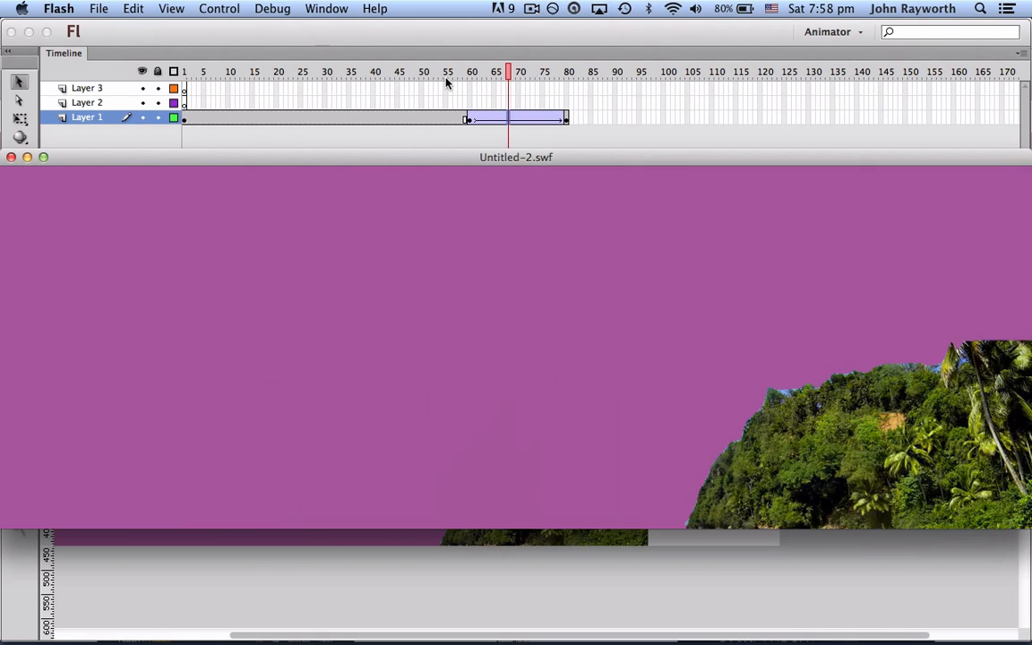
{"action": "left_click", "coordinate": [12, 160]}
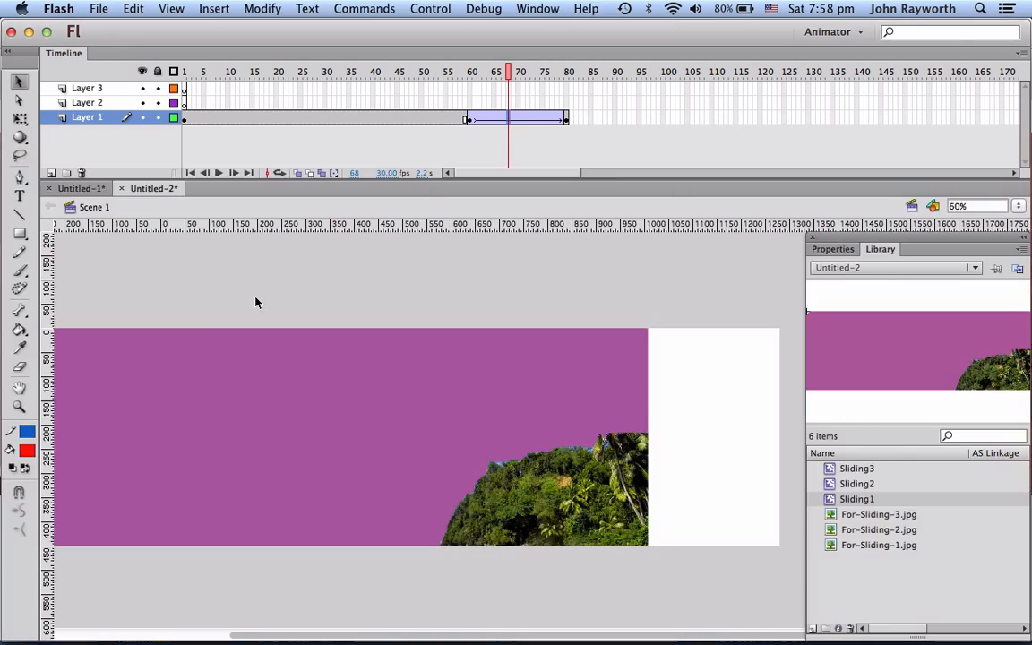
{"action": "key", "text": "super+Tab"}
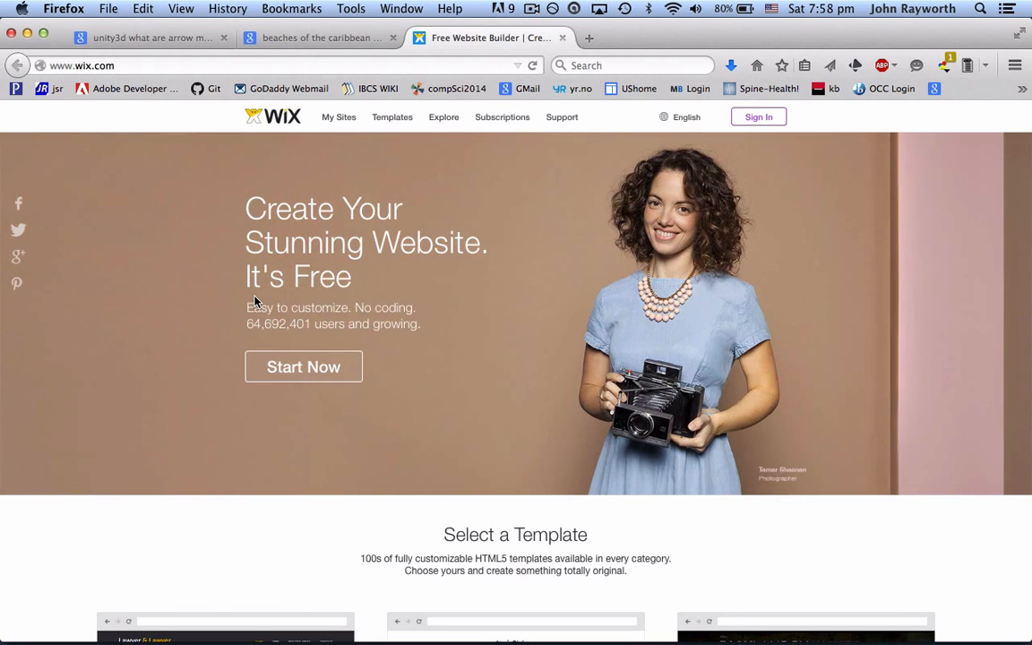
{"action": "key", "text": "super+Tab"}
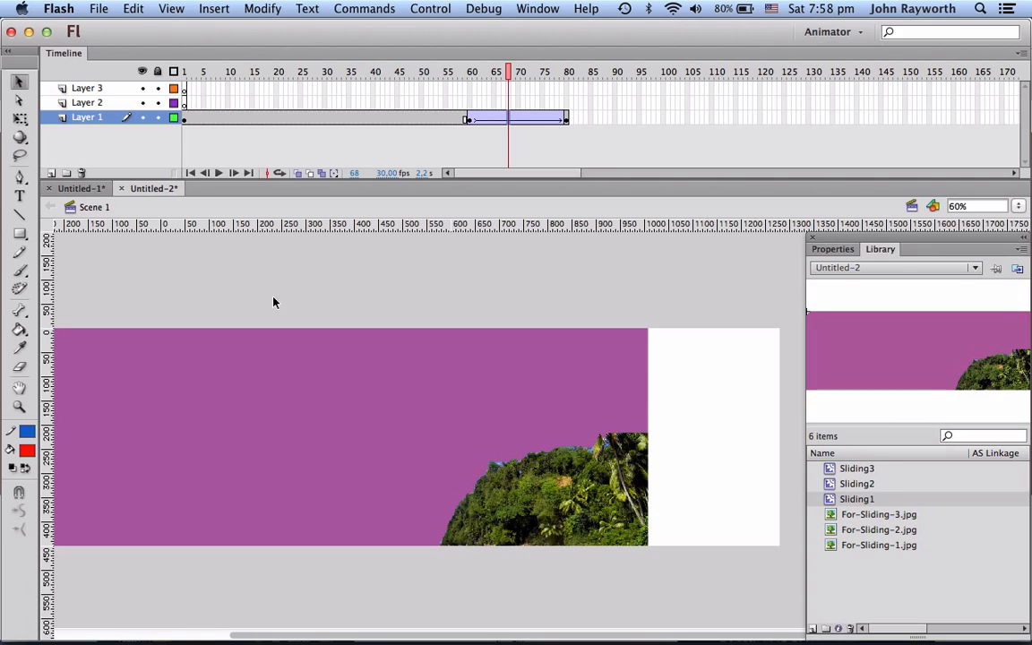
Step: Move Layer 1's ending keyframe from frame 80 to frame 90
{"action": "left_click", "coordinate": [563, 120]}
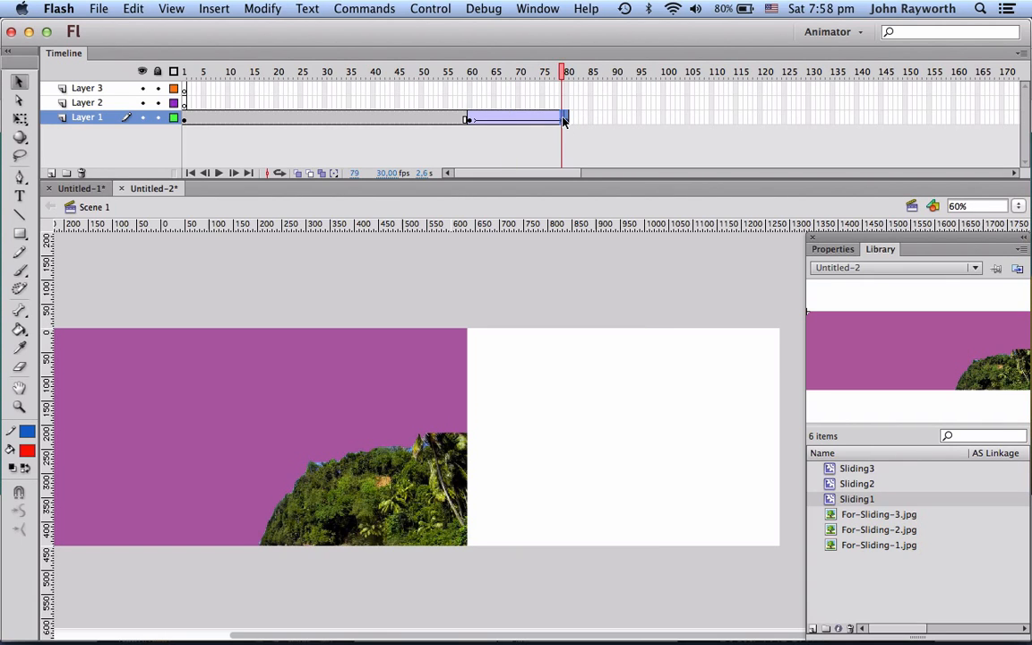
{"action": "left_click", "coordinate": [566, 121]}
{"action": "left_click", "coordinate": [566, 121]}
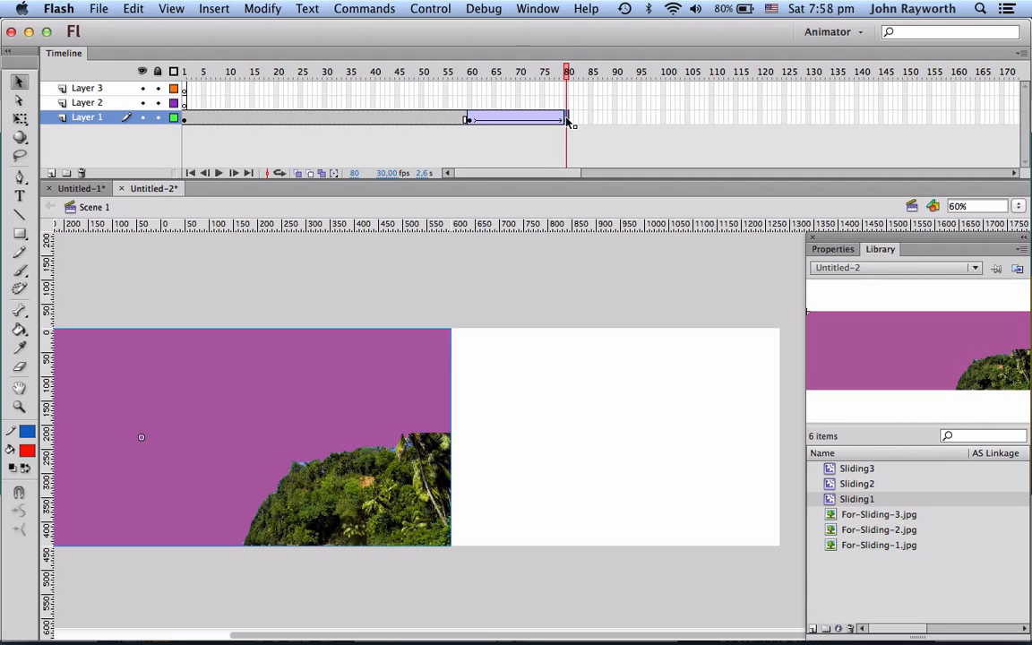
{"action": "left_click_drag", "start_coordinate": [566, 121], "coordinate": [615, 119]}
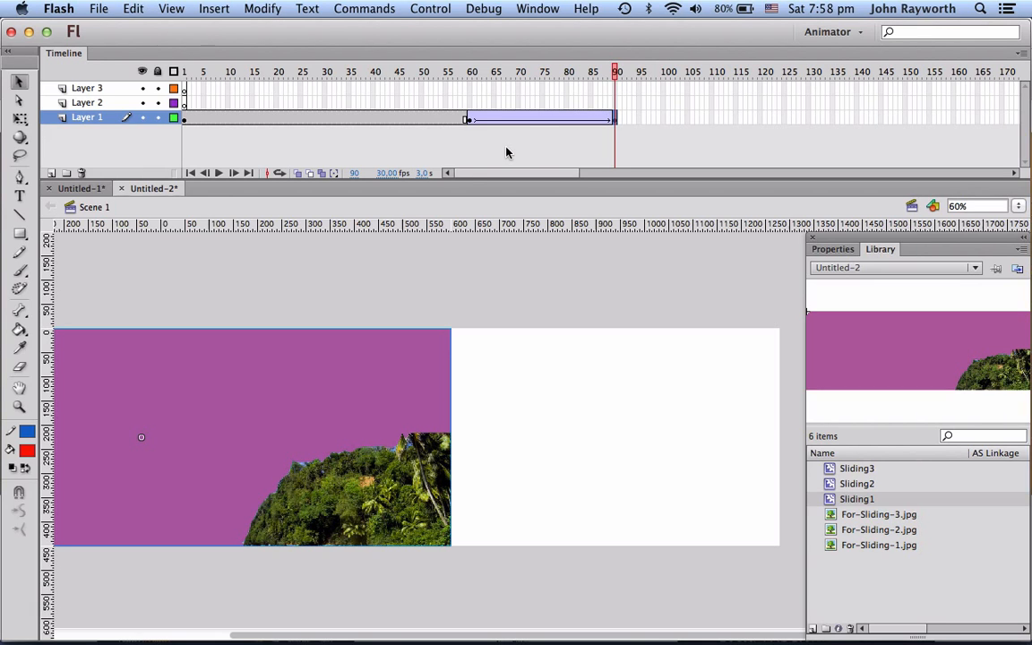
{"action": "key", "text": "super+Tab"}
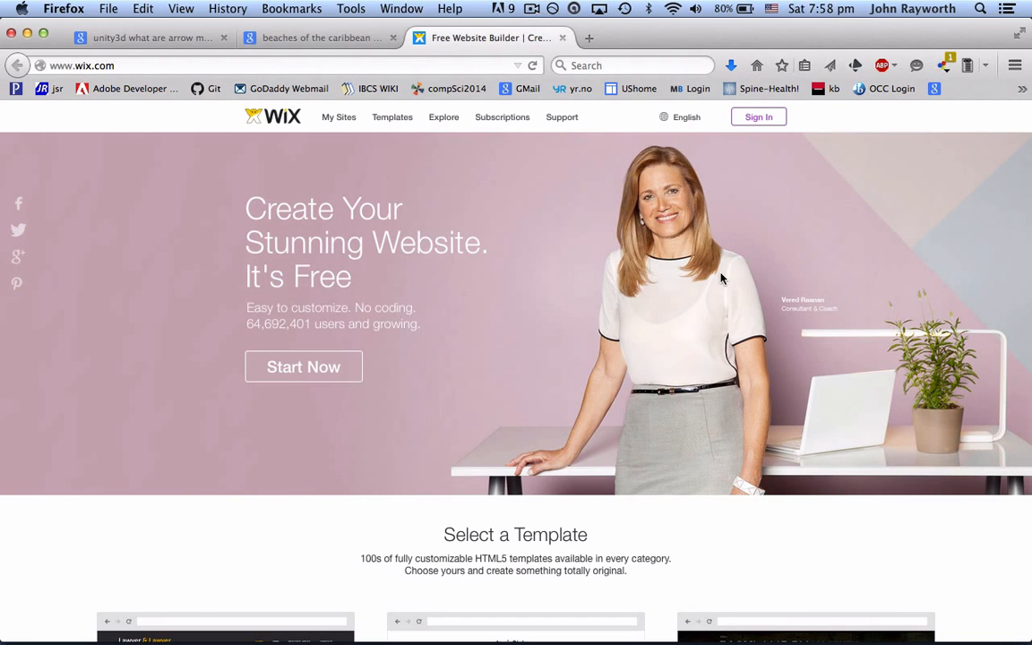
{"action": "key", "text": "super+Tab"}
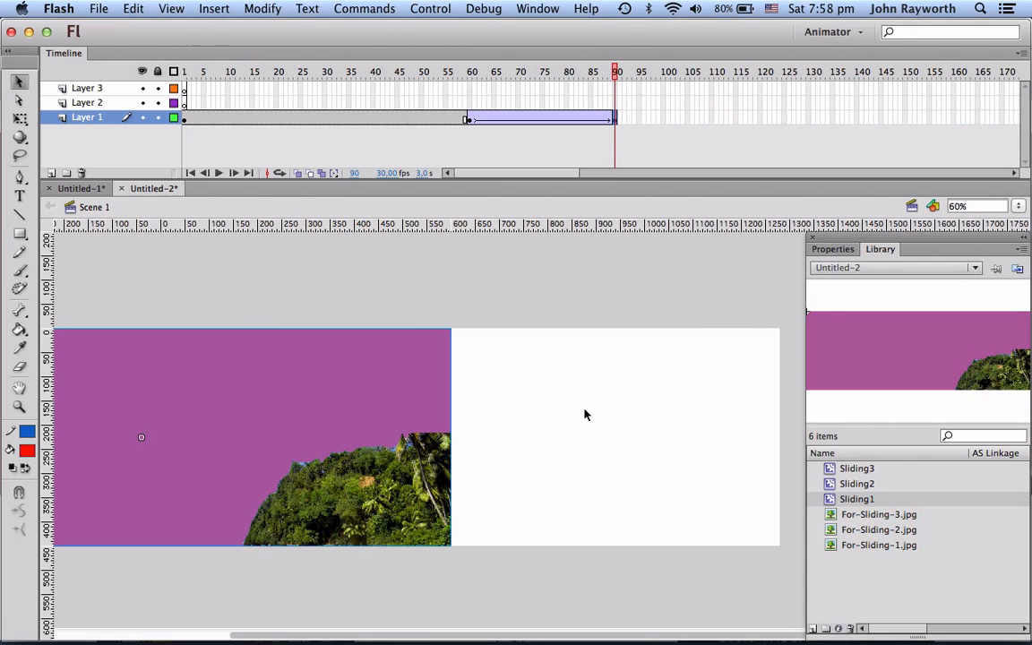
Step: Insert a blank keyframe at frame 60 on Layer 2 and place Sliding2 just beyond the stage's right edge
{"action": "left_click", "coordinate": [470, 104]}
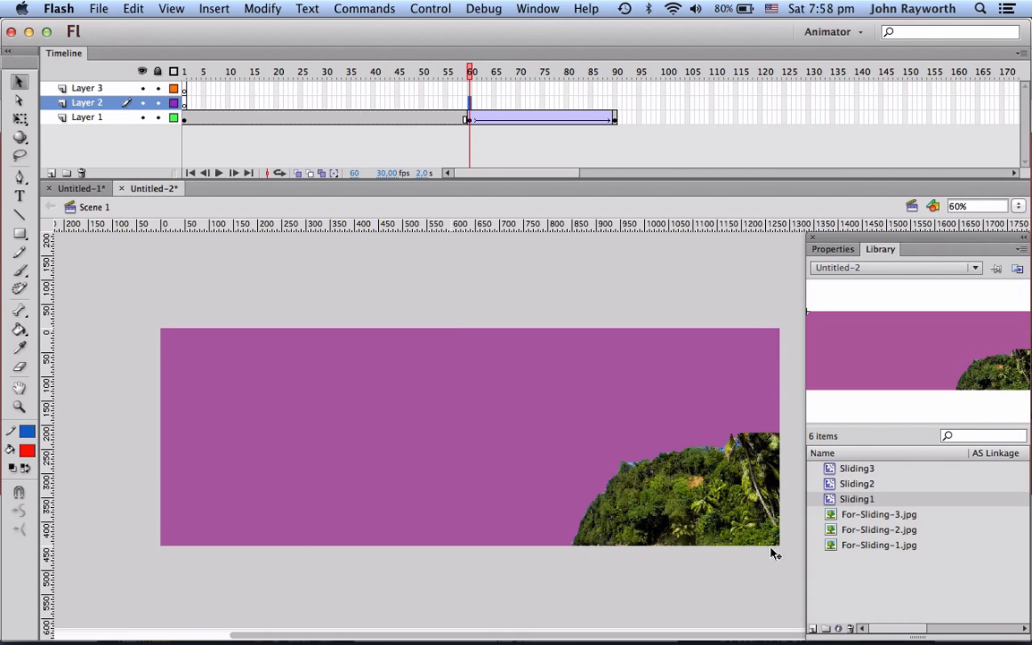
{"action": "scroll", "coordinate": [673, 475], "scroll_direction": "left", "scroll_amount": 3}
{"action": "scroll", "coordinate": [673, 475], "scroll_direction": "right", "scroll_amount": 5}
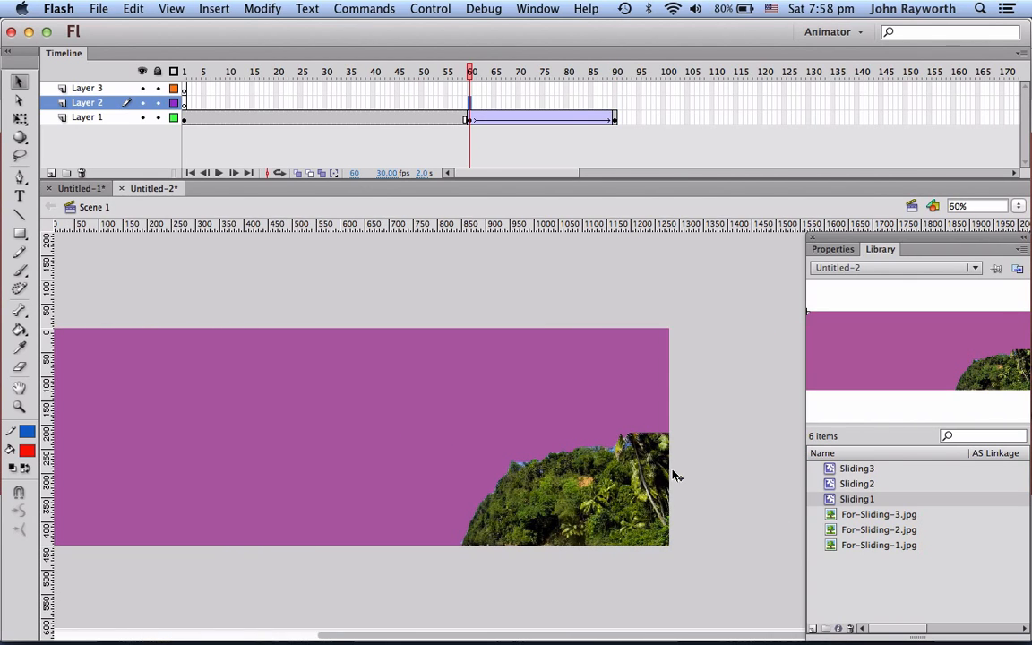
{"action": "left_click_drag", "start_coordinate": [856, 483], "coordinate": [717, 464]}
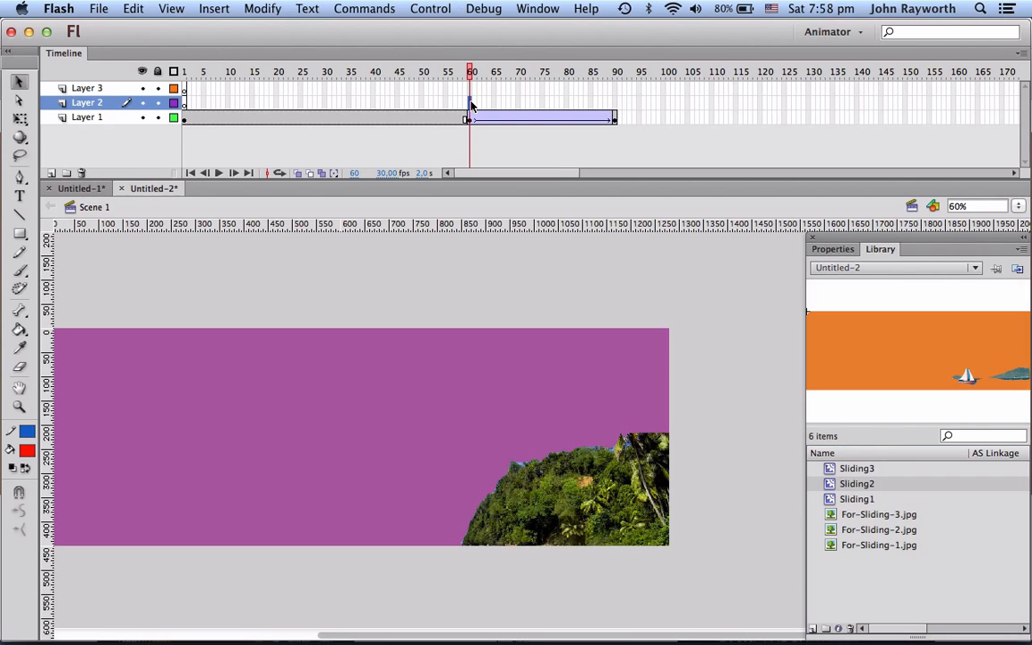
{"action": "key", "text": "F7"}
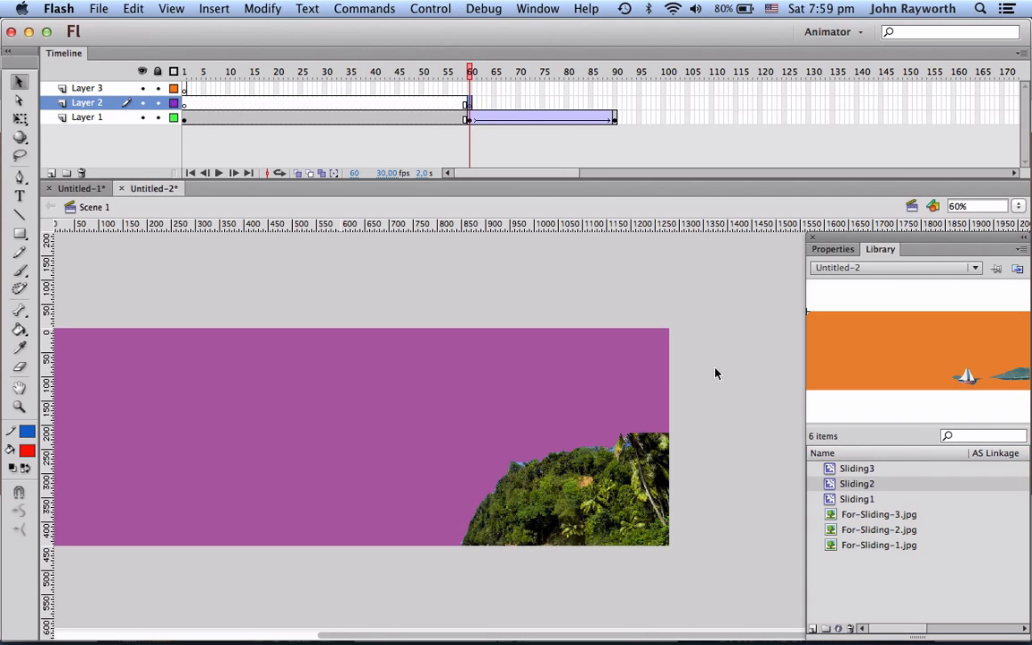
{"action": "left_click_drag", "start_coordinate": [833, 484], "coordinate": [677, 455]}
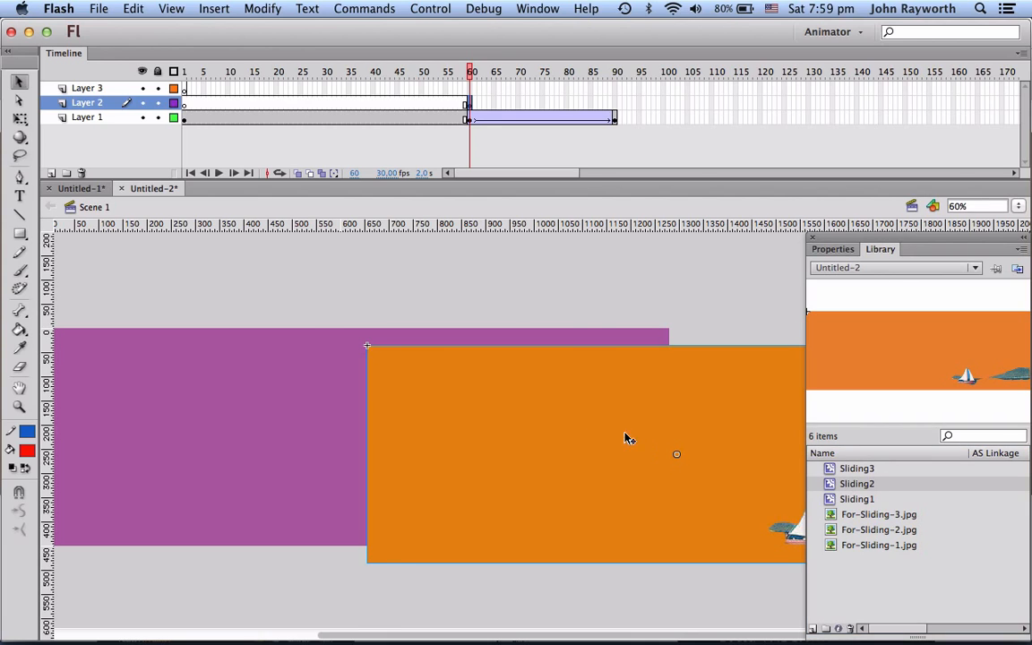
{"action": "left_click_drag", "start_coordinate": [383, 405], "coordinate": [694, 387]}
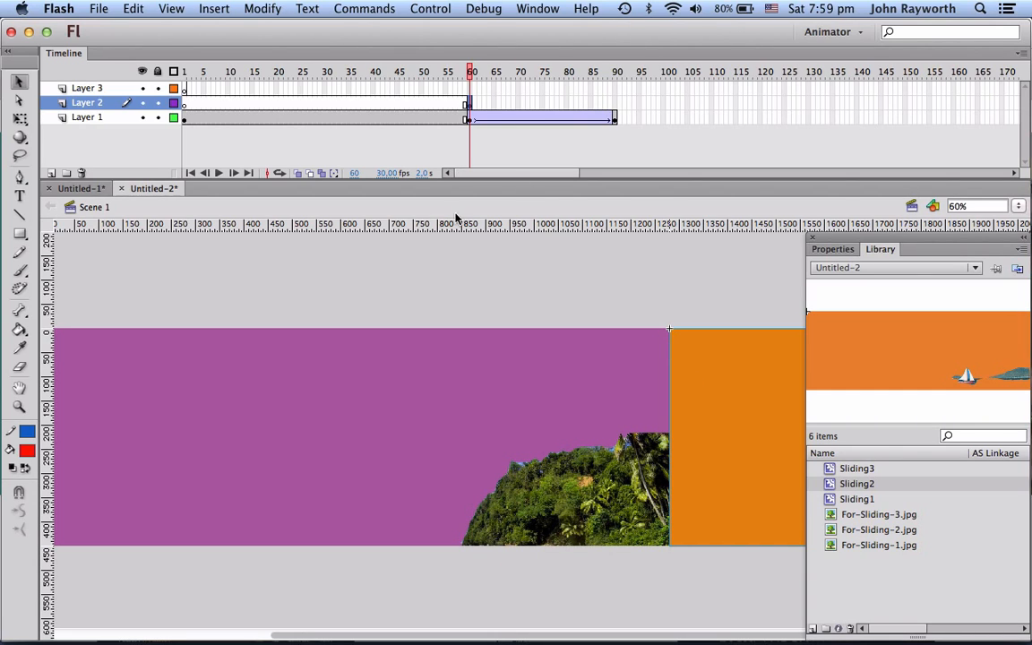
Step: Insert a keyframe at frame 90 on Layer 2
{"action": "scroll", "coordinate": [433, 254], "scroll_direction": "left", "scroll_amount": 3}
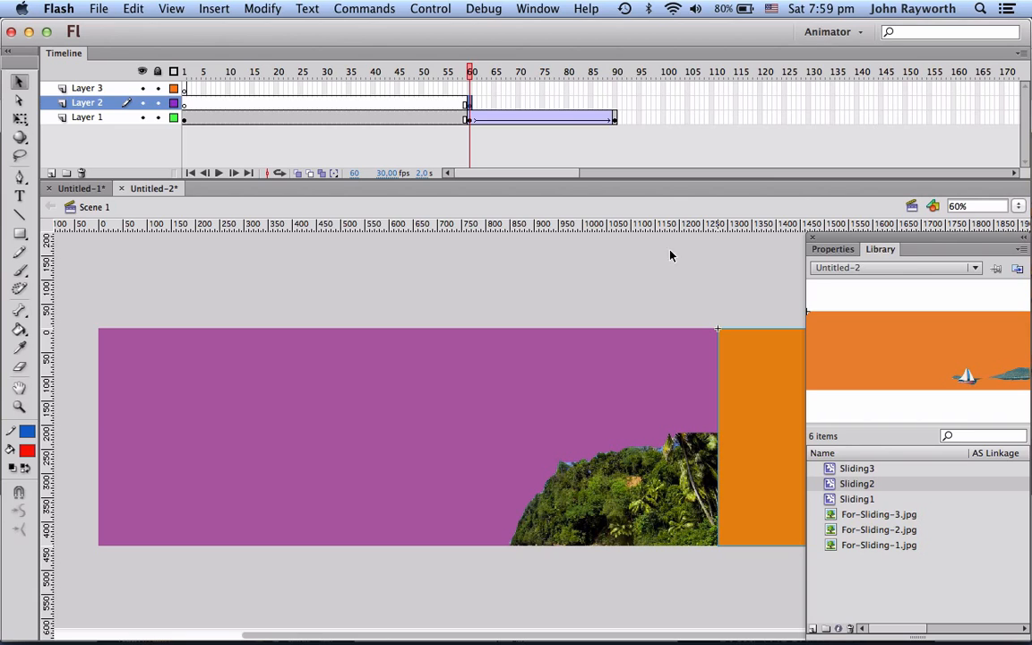
{"action": "left_click", "coordinate": [615, 103]}
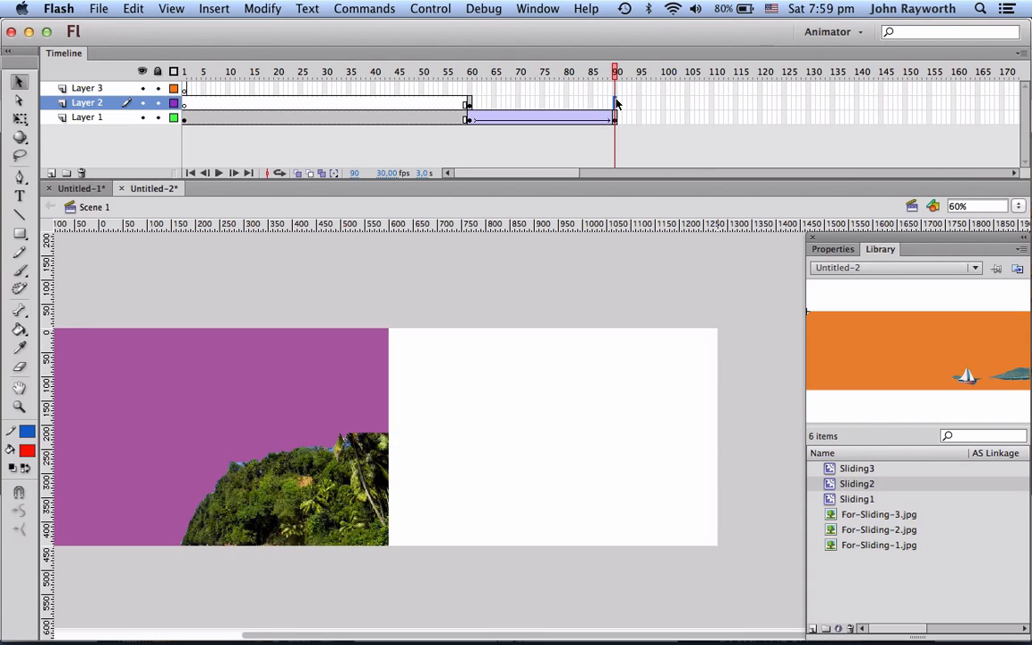
{"action": "key", "text": "F6"}
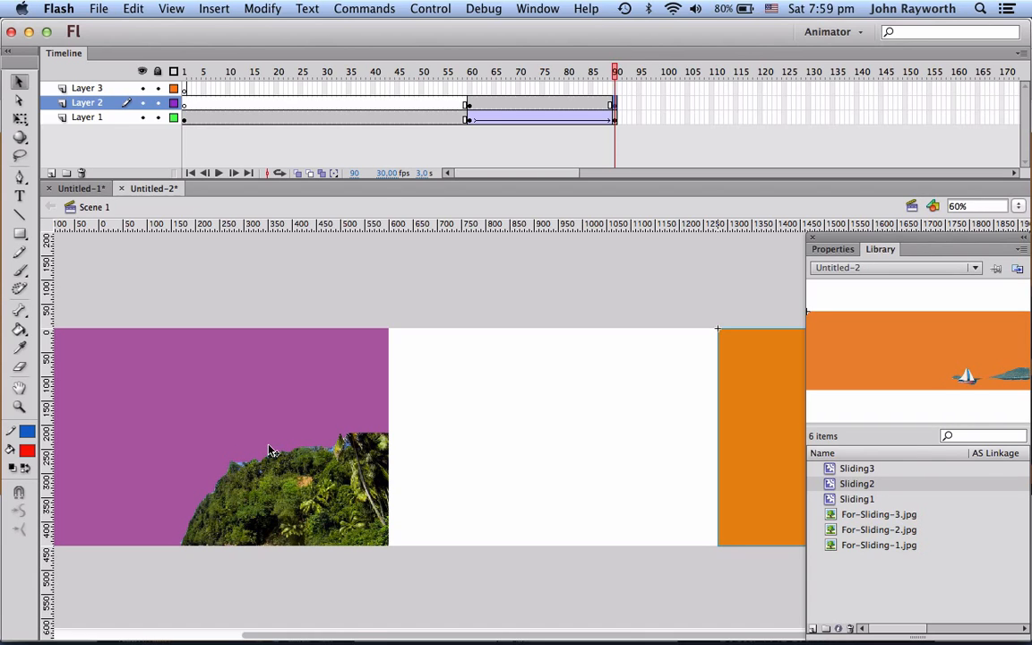
Step: Hide Layer 1 and move the Sliding2 instance at frame 90 so it covers the whole stage
{"action": "left_click", "coordinate": [141, 117]}
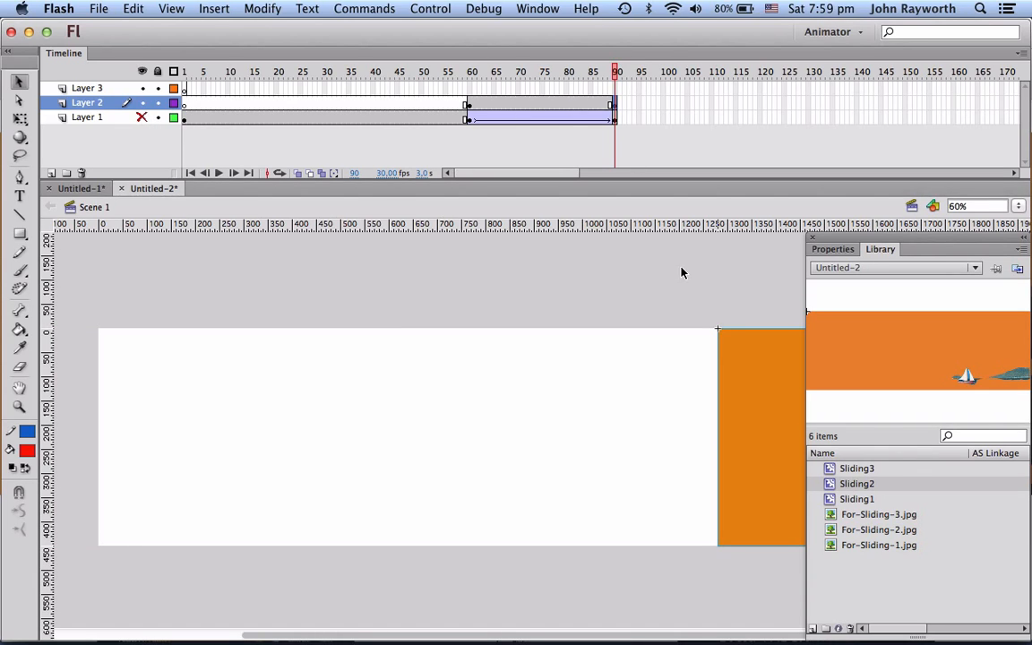
{"action": "left_click_drag", "start_coordinate": [768, 381], "coordinate": [305, 424]}
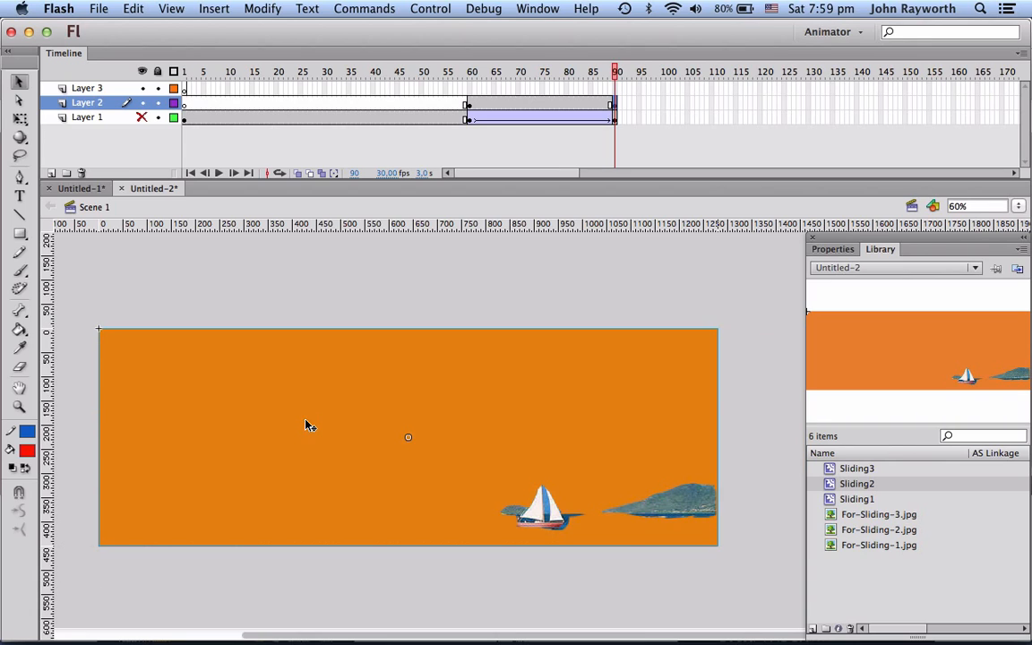
Step: Create a classic tween on Layer 2 between frames 60 and 90
{"action": "left_click", "coordinate": [527, 104]}
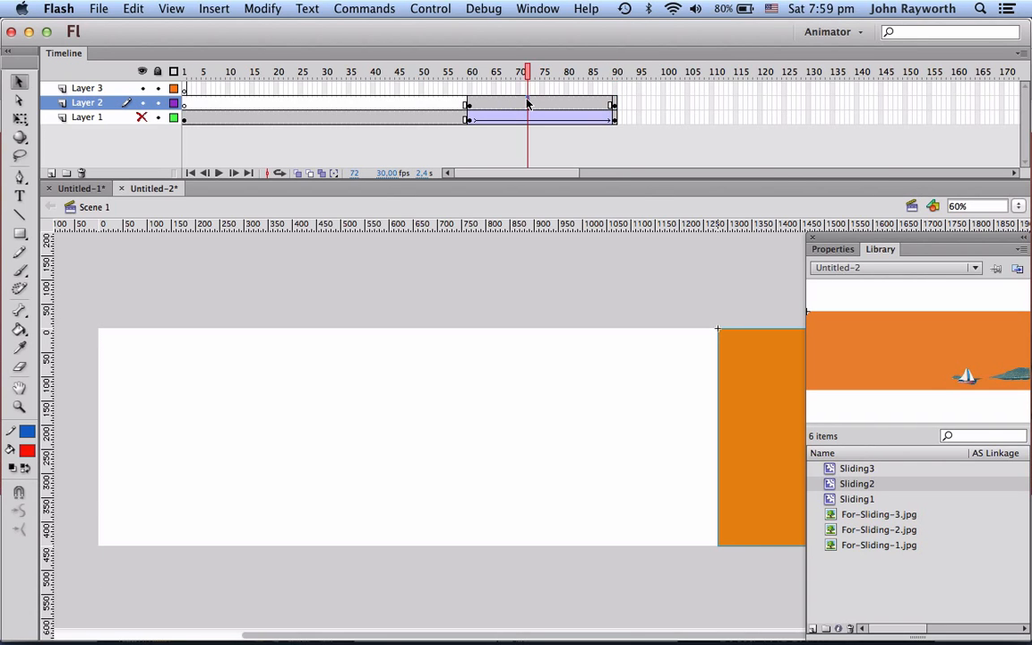
{"action": "right_click", "coordinate": [527, 104]}
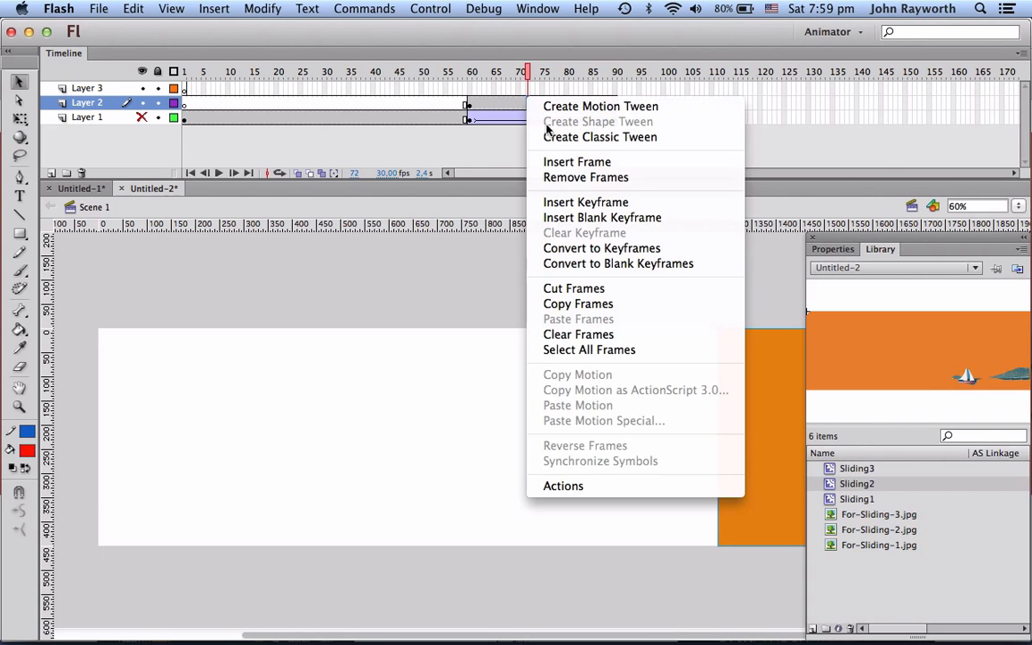
{"action": "left_click", "coordinate": [552, 134]}
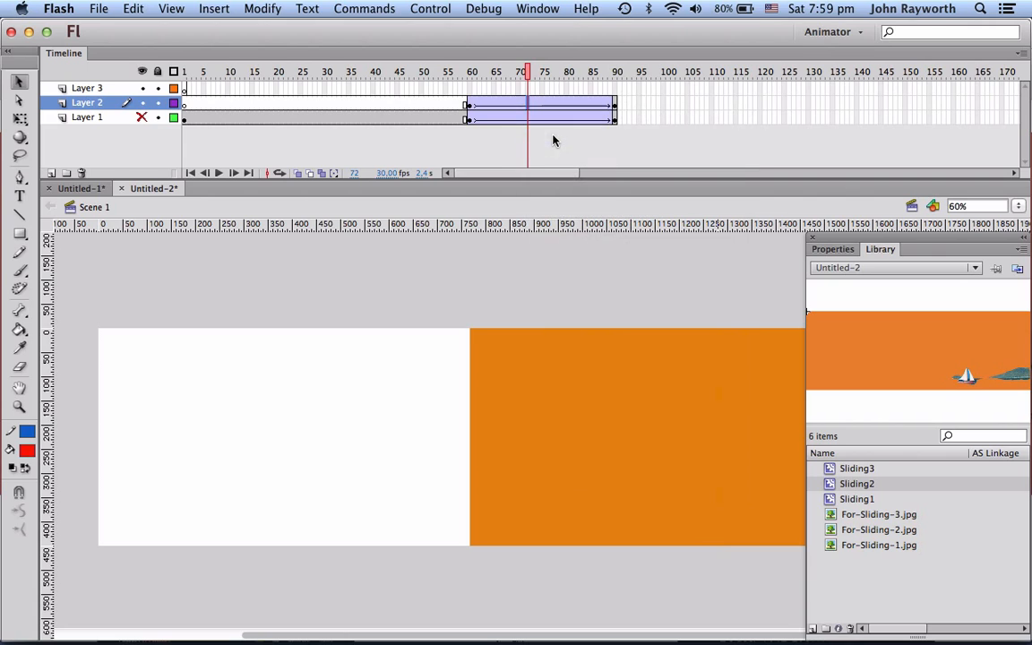
Step: Show Layer 1 again, then test the movie and close the preview window
{"action": "left_click", "coordinate": [142, 117]}
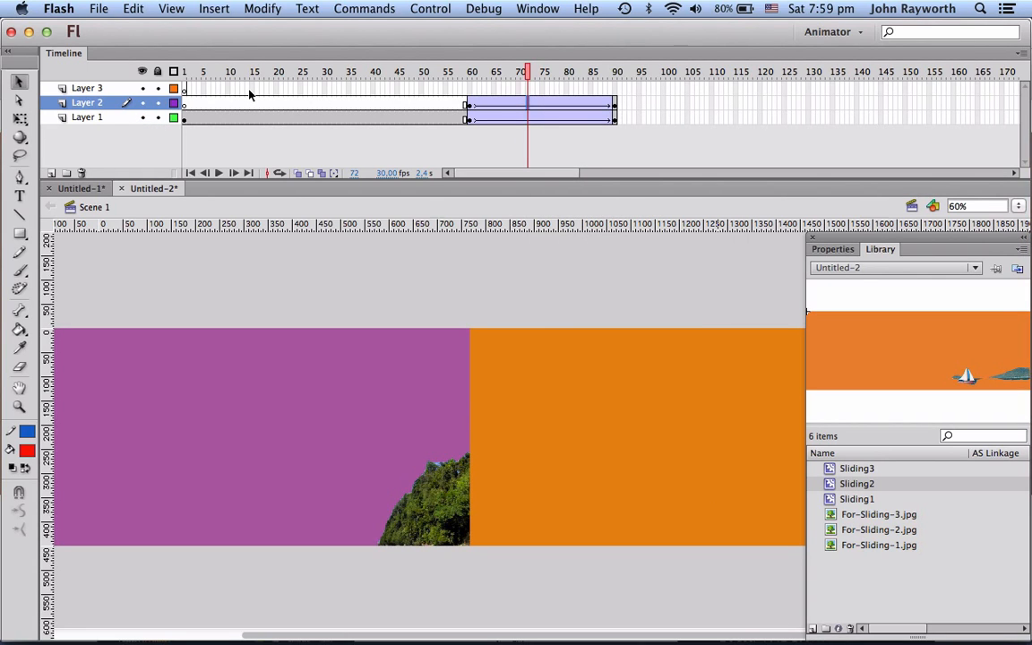
{"action": "key", "text": "super+Return"}
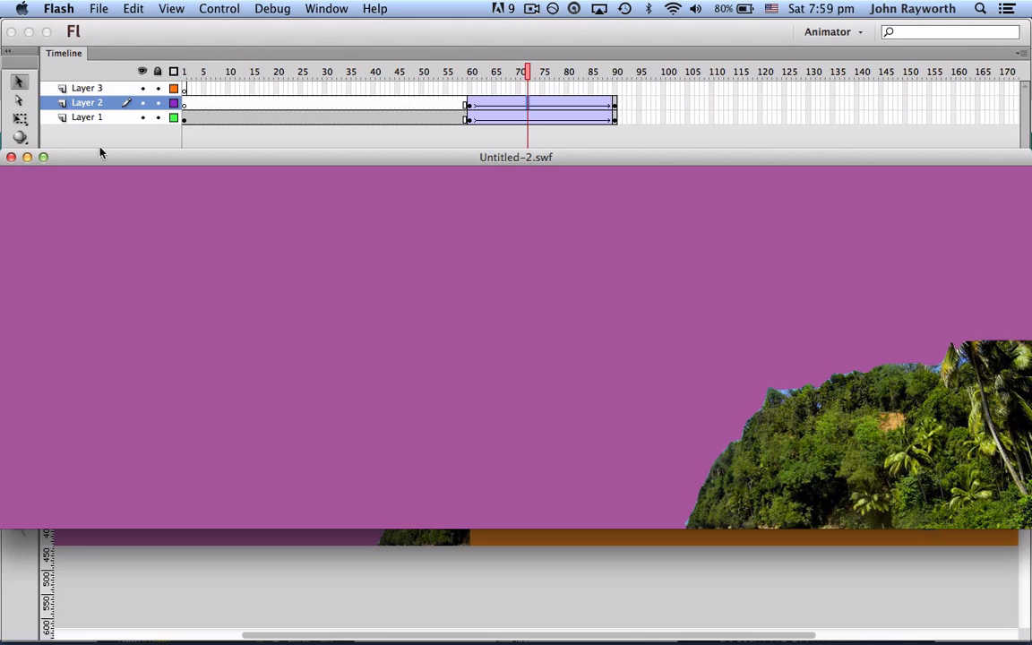
{"action": "left_click", "coordinate": [10, 156]}
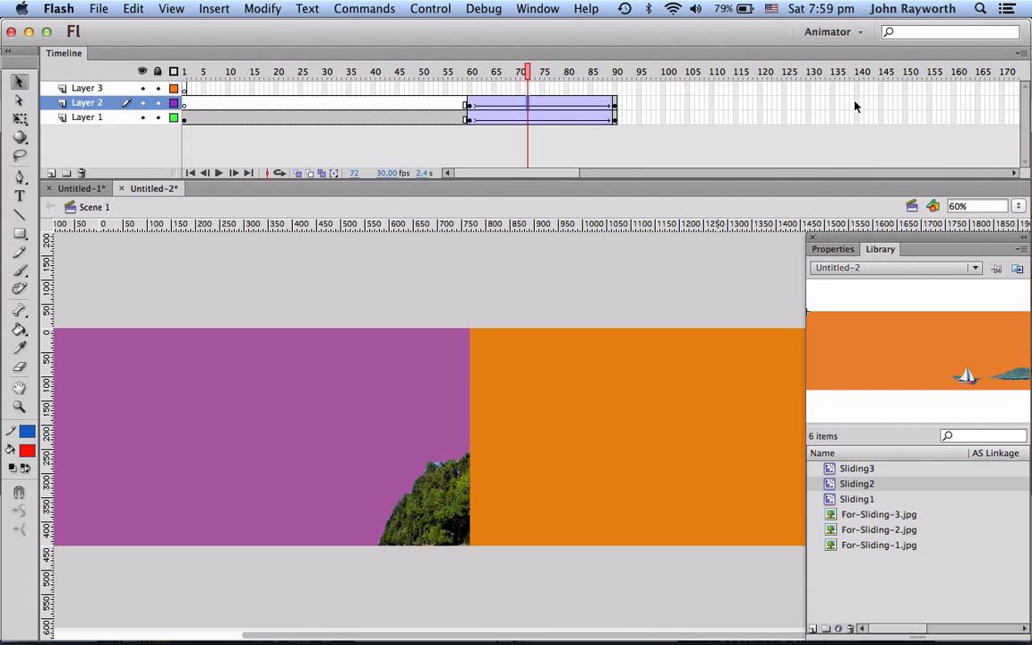
Step: Switch the timeline's frame display size to Small
{"action": "left_click", "coordinate": [1023, 54]}
{"action": "left_click", "coordinate": [1022, 56]}
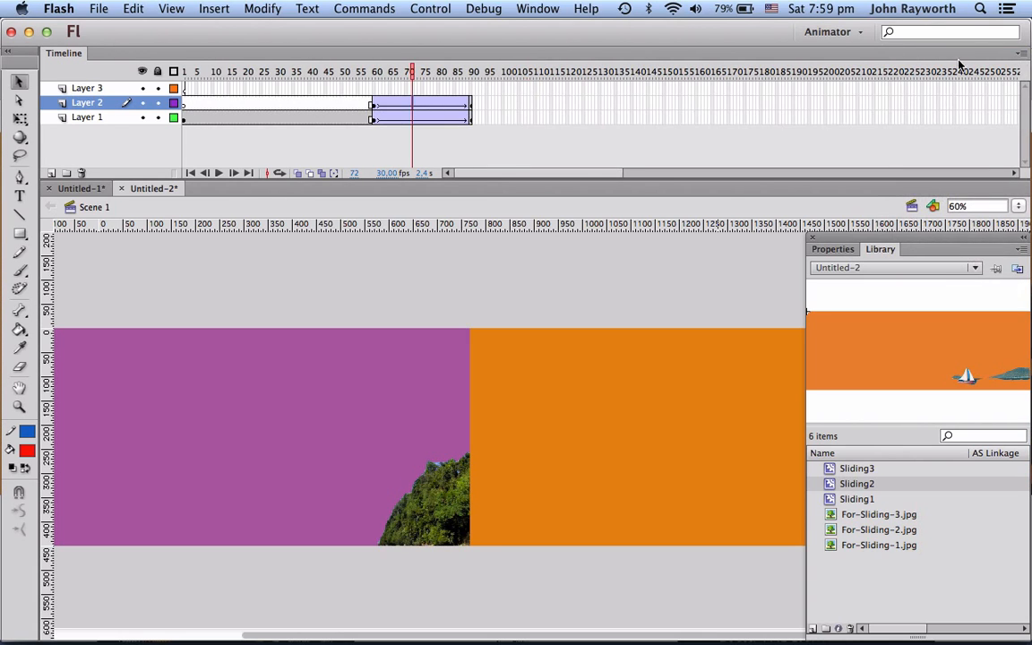
{"action": "left_click", "coordinate": [1021, 54]}
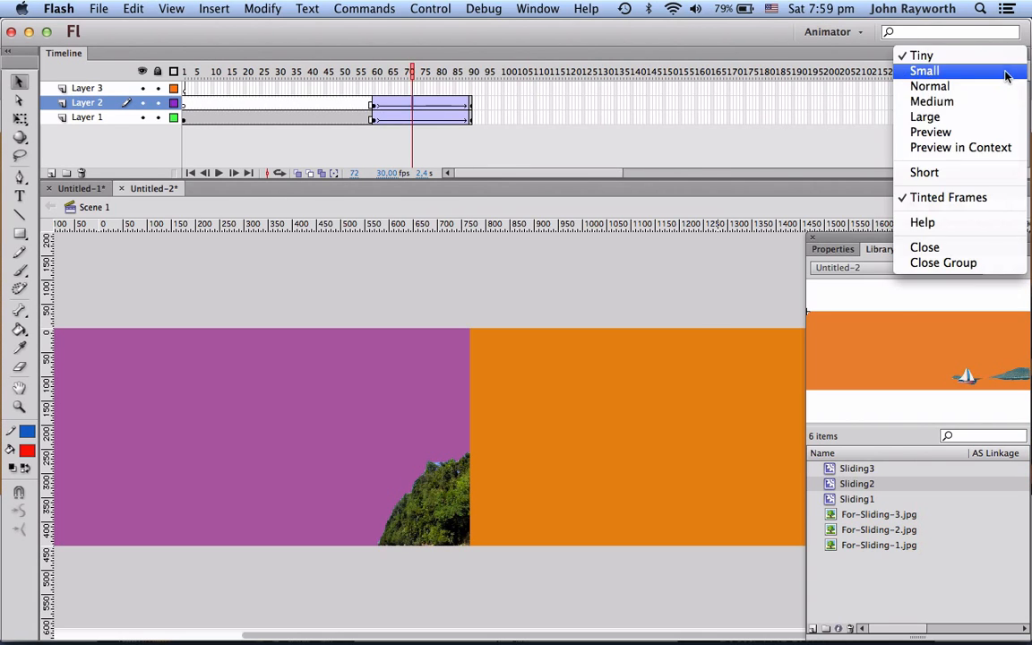
{"action": "left_click", "coordinate": [1008, 73]}
Step: Extend Layer 2 with regular frames up to frame 150
{"action": "left_click", "coordinate": [538, 269]}
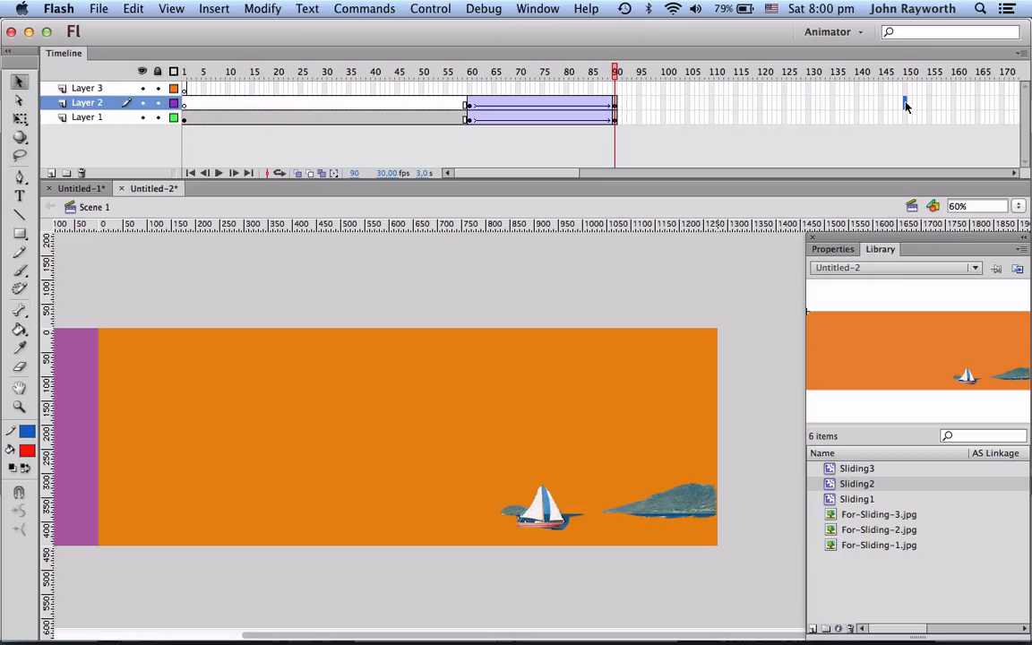
{"action": "left_click", "coordinate": [906, 105]}
{"action": "key", "text": "F5"}
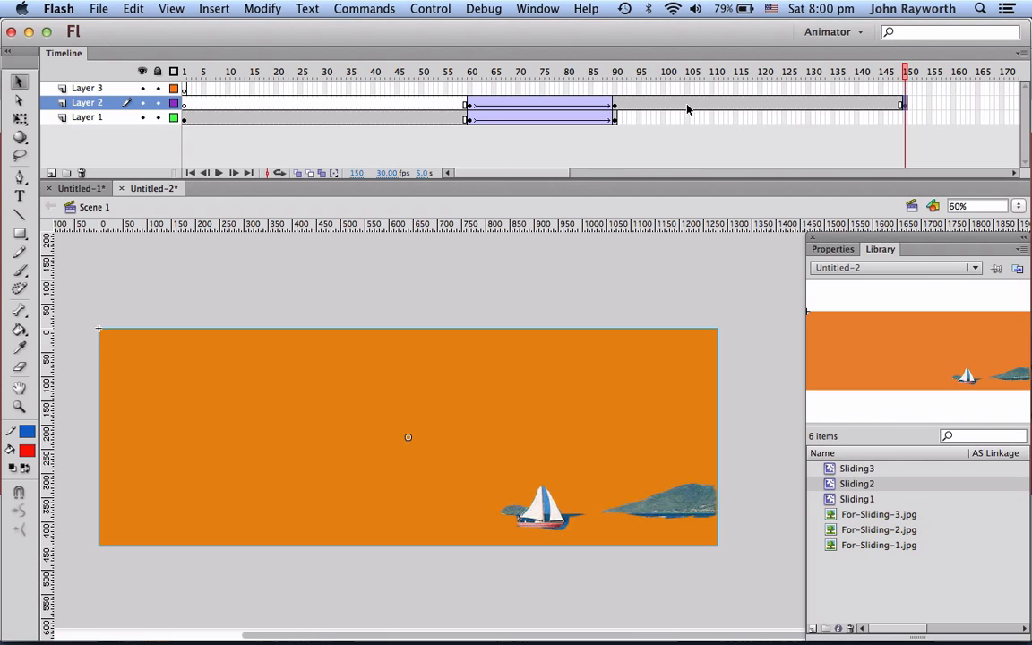
Step: Insert a keyframe at frame 180 on Layer 2 and slide the Sliding2 instance left, about half off the stage
{"action": "scroll", "coordinate": [688, 109], "scroll_direction": "right", "scroll_amount": 8}
{"action": "scroll", "coordinate": [689, 110], "scroll_direction": "left", "scroll_amount": 8}
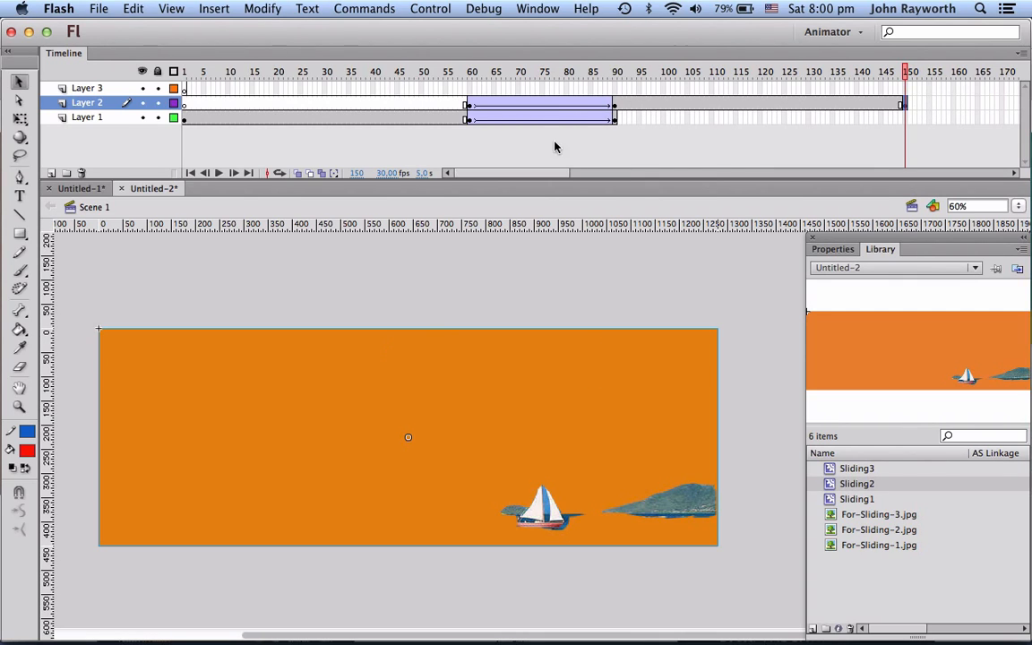
{"action": "scroll", "coordinate": [822, 141], "scroll_direction": "right", "scroll_amount": 10}
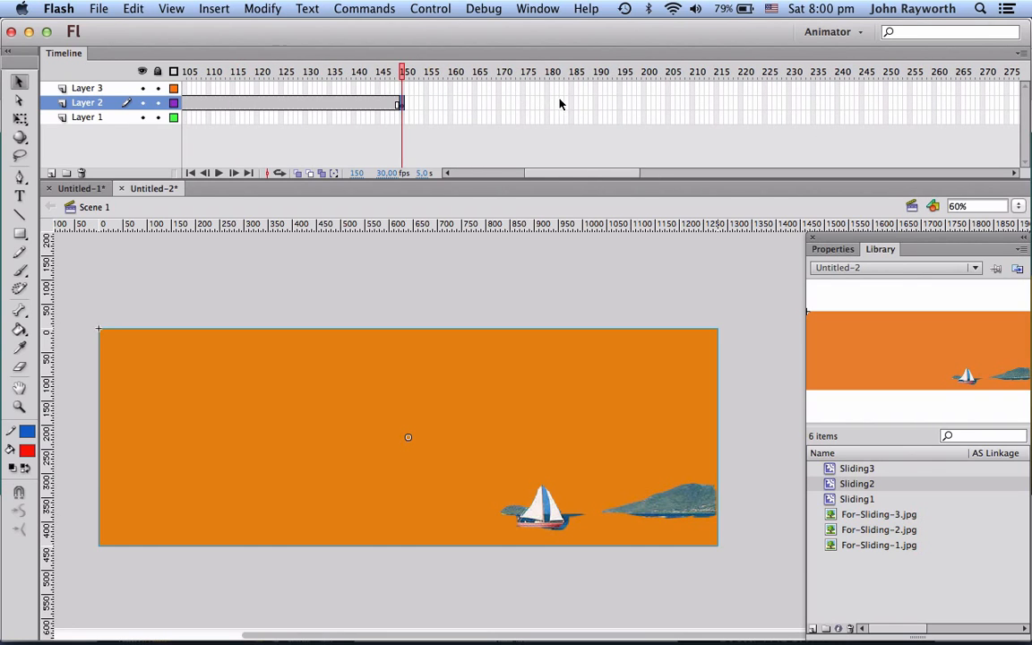
{"action": "left_click", "coordinate": [547, 103]}
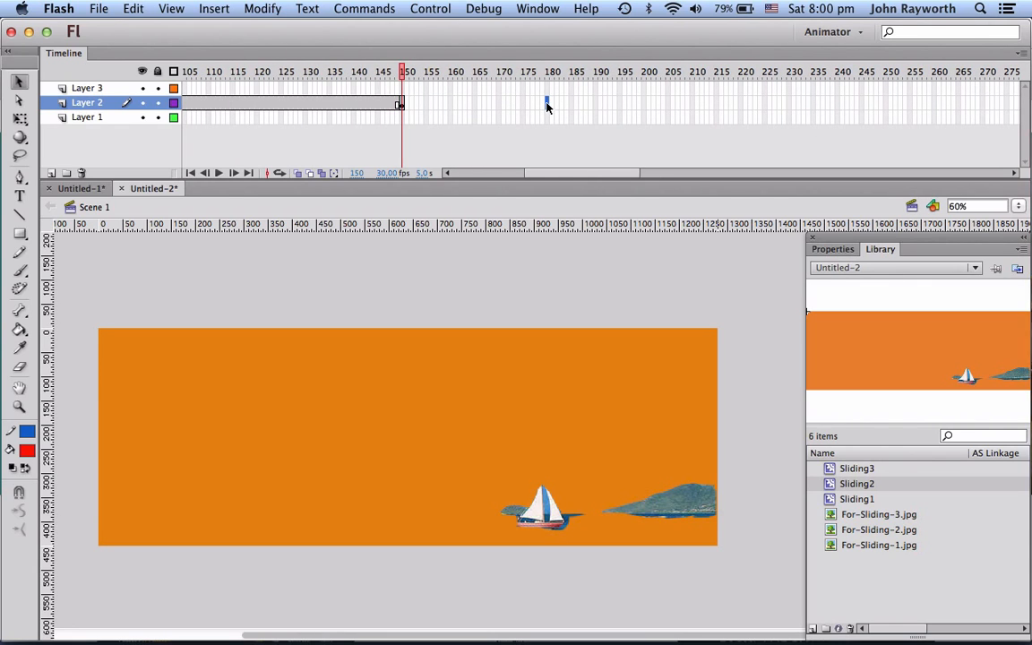
{"action": "key", "text": "F6"}
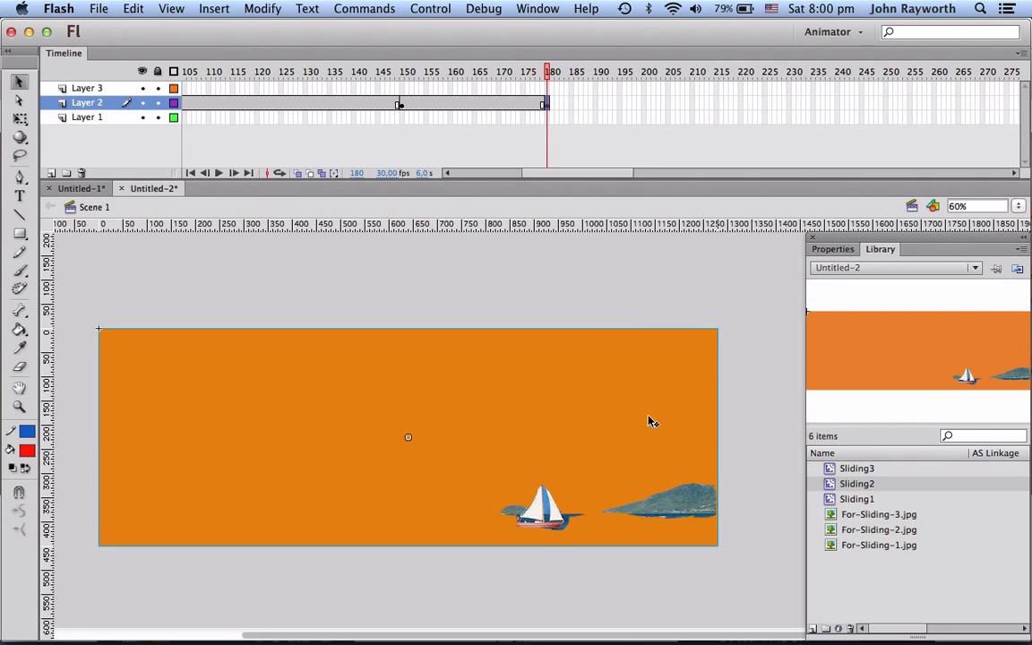
{"action": "left_click_drag", "start_coordinate": [666, 429], "coordinate": [341, 431]}
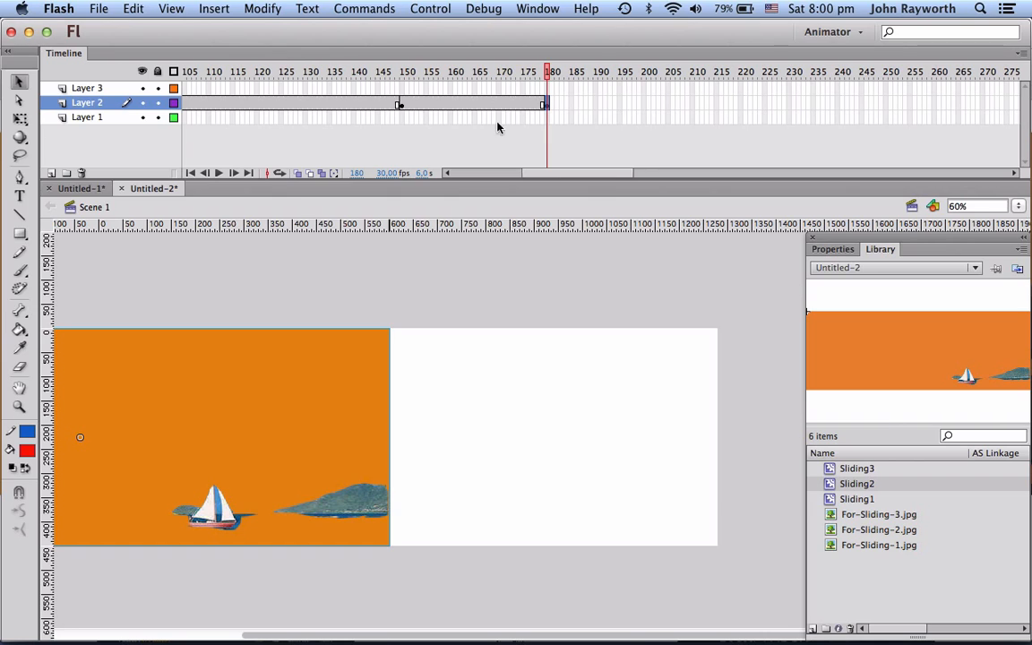
Step: Create a classic tween on Layer 2 between frames 150 and 180
{"action": "left_click", "coordinate": [401, 104]}
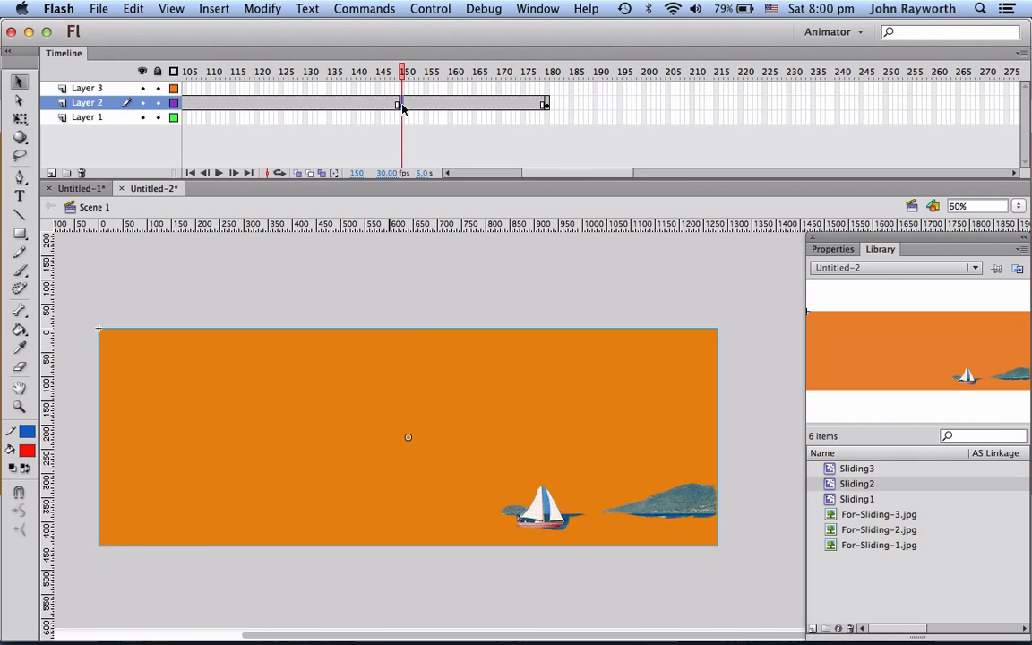
{"action": "left_click", "coordinate": [547, 104]}
{"action": "left_click", "coordinate": [481, 104]}
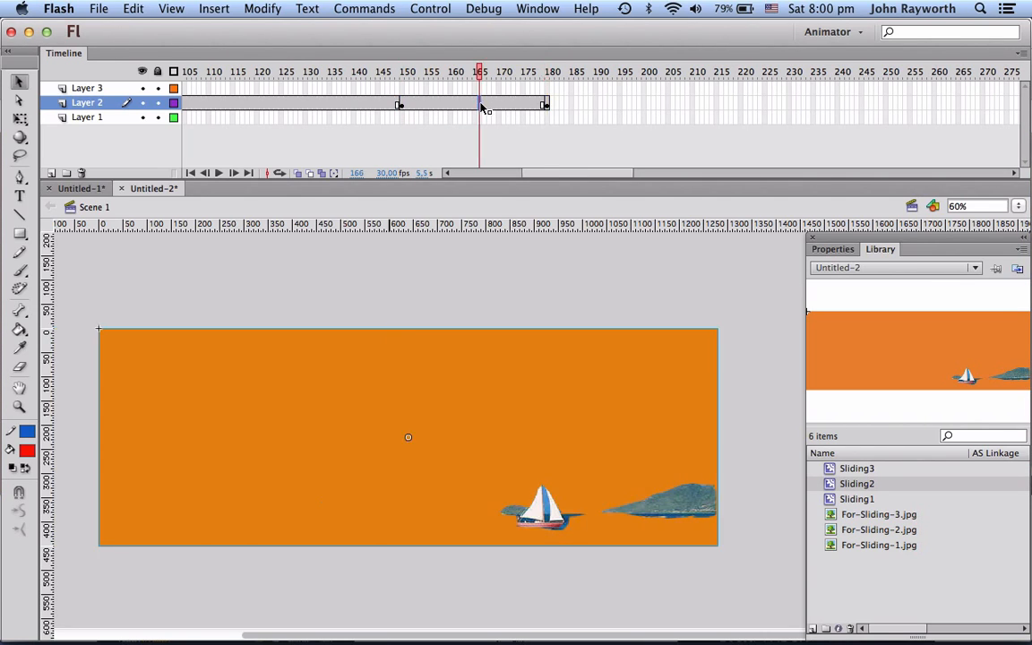
{"action": "right_click", "coordinate": [484, 107]}
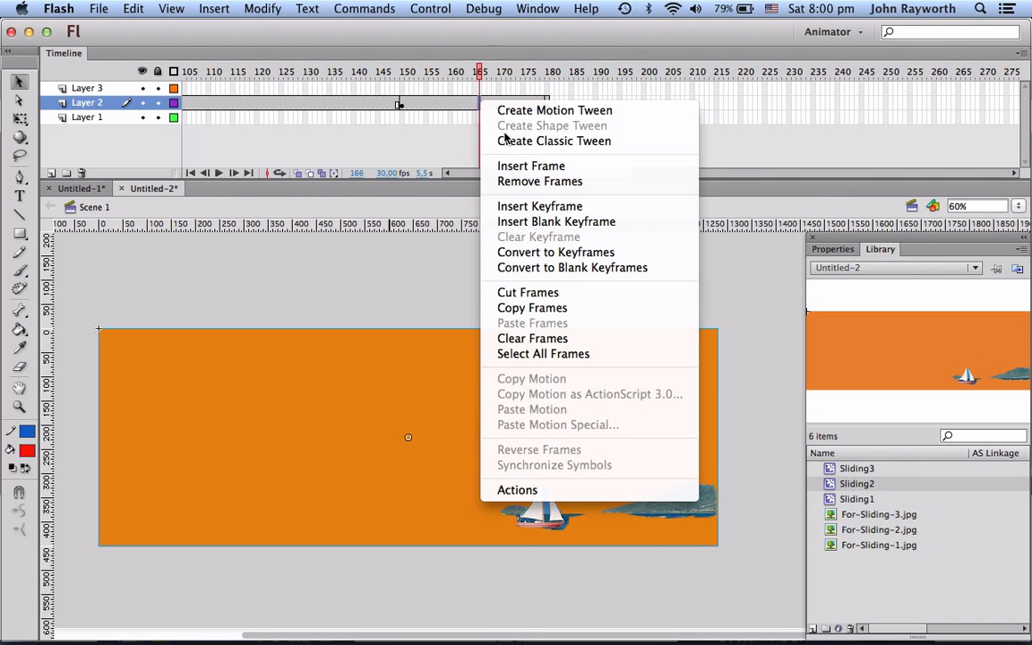
{"action": "left_click", "coordinate": [502, 139]}
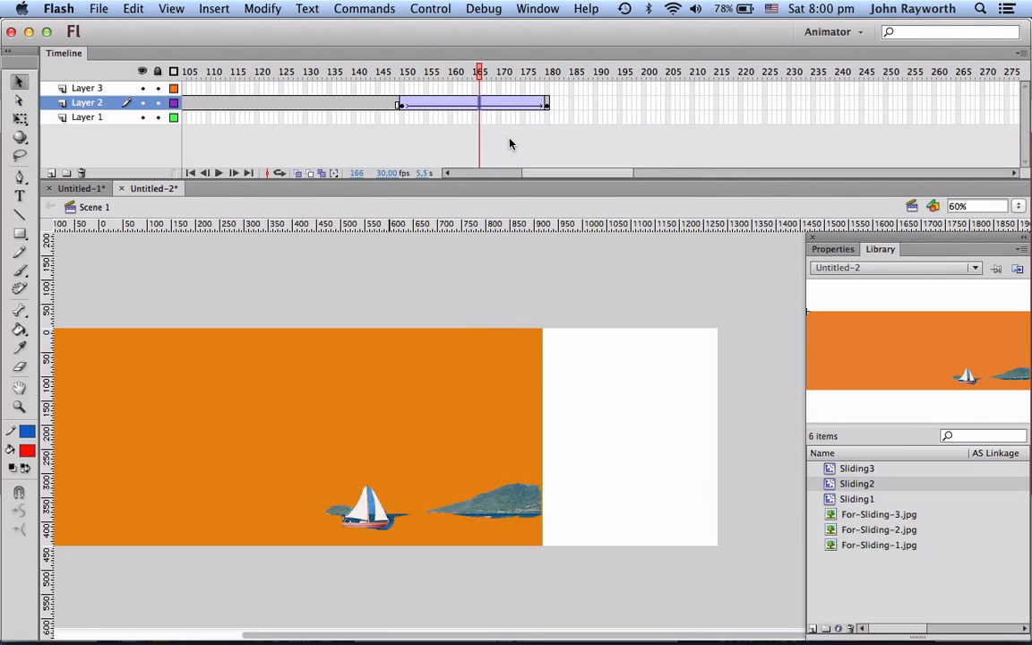
Step: Hide Layers 1 and 2, add a blank keyframe at frame 150 on Layer 3, and place a Sliding3 instance just beyond the stage's right edge
{"action": "left_click", "coordinate": [142, 102]}
{"action": "left_click", "coordinate": [141, 118]}
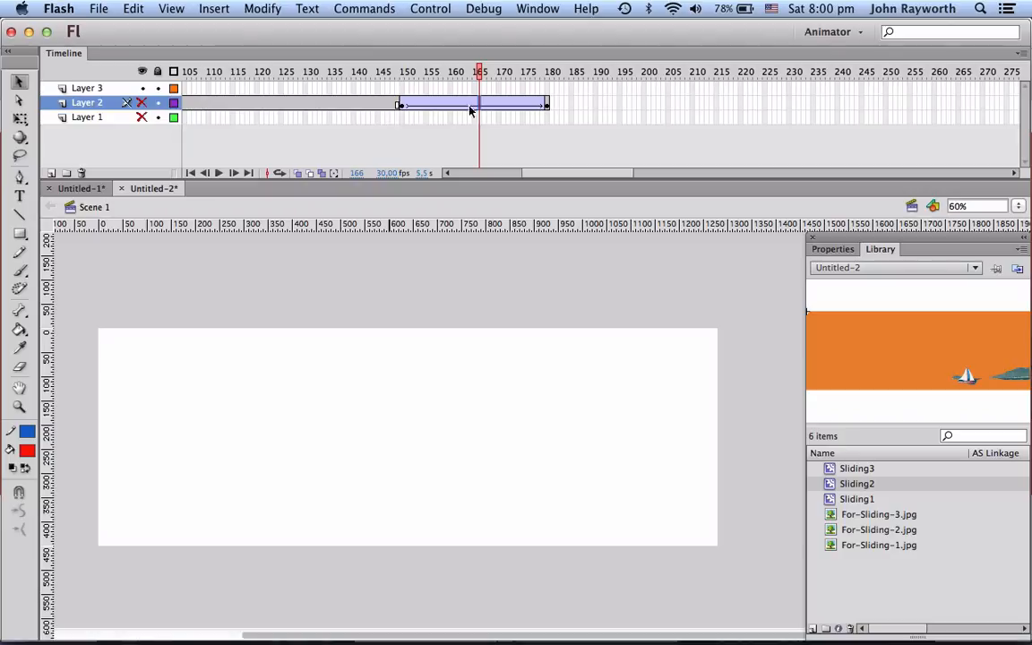
{"action": "left_click", "coordinate": [403, 89]}
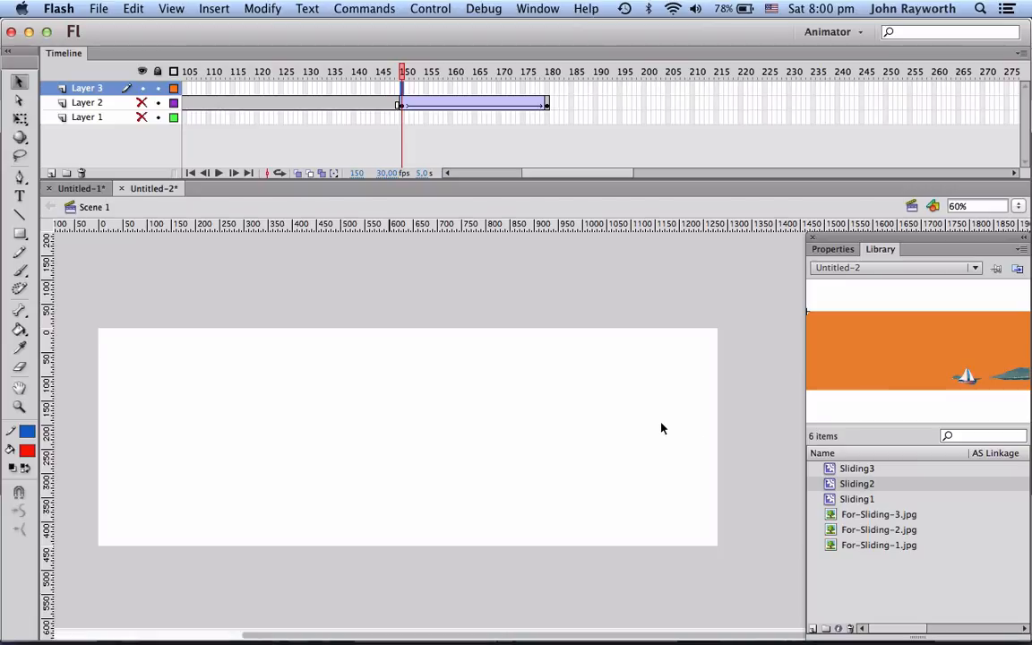
{"action": "key", "text": "F7"}
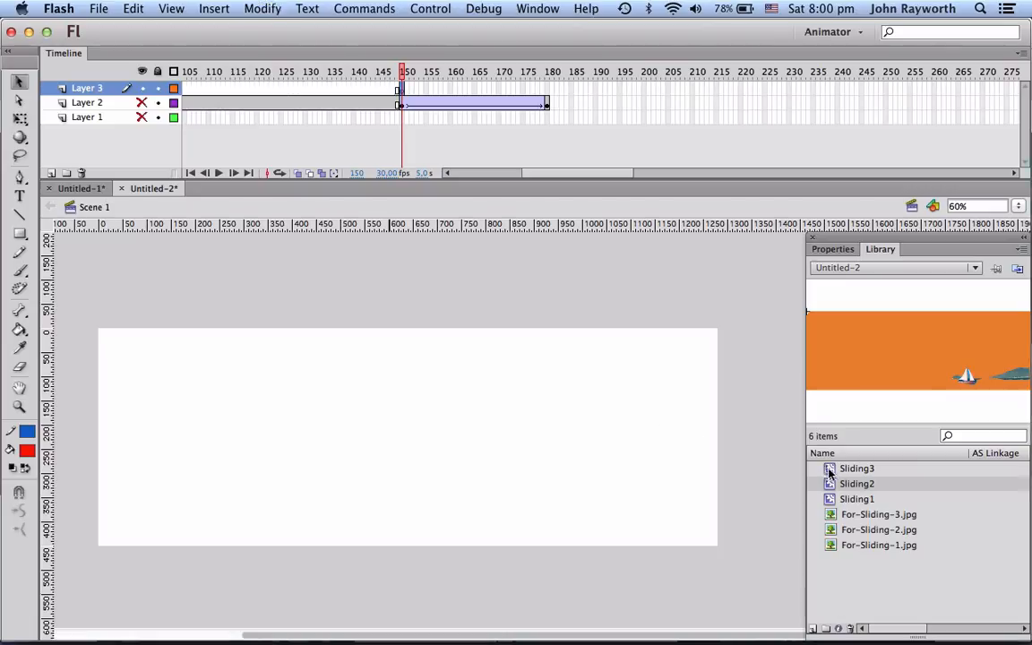
{"action": "left_click_drag", "start_coordinate": [830, 472], "coordinate": [717, 473]}
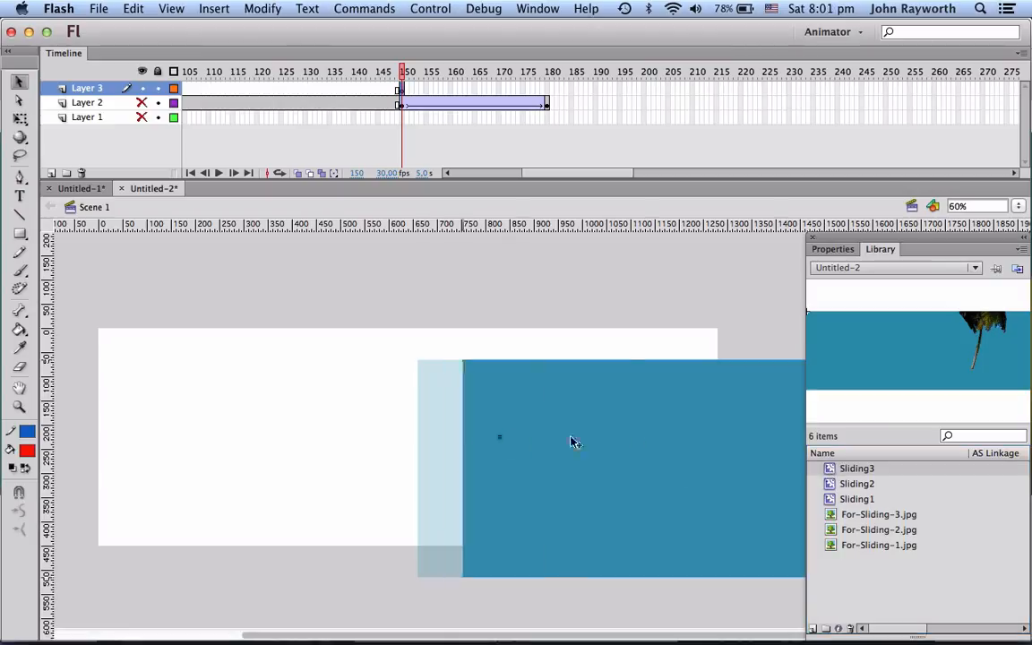
{"action": "left_click_drag", "start_coordinate": [574, 441], "coordinate": [757, 411]}
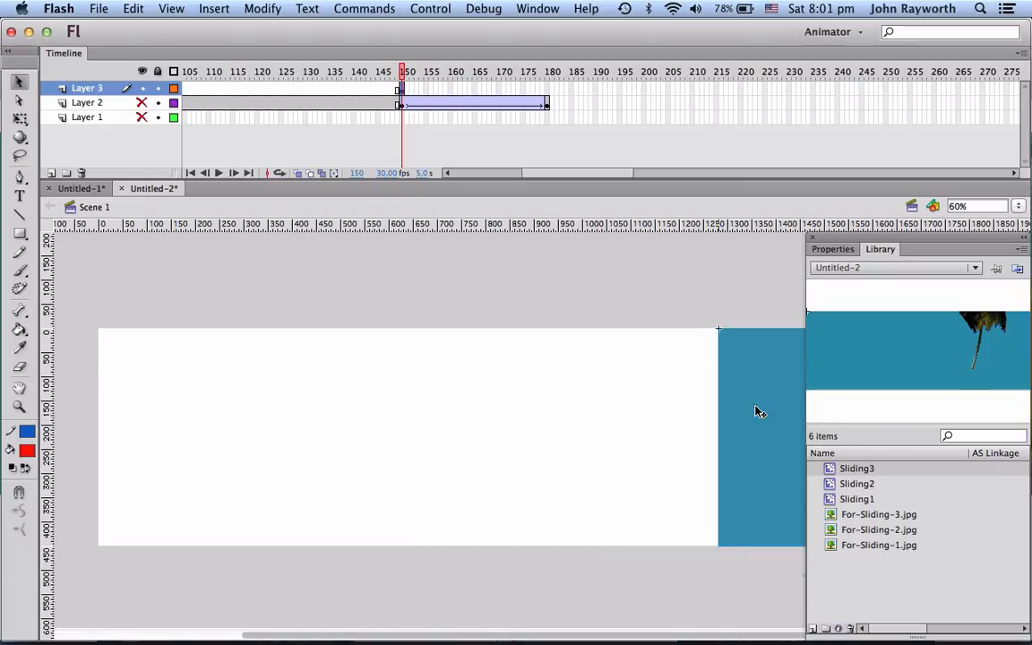
Step: Insert a keyframe at frame 180 on Layer 3 and move the Sliding3 instance to cover the whole stage
{"action": "left_click", "coordinate": [546, 88]}
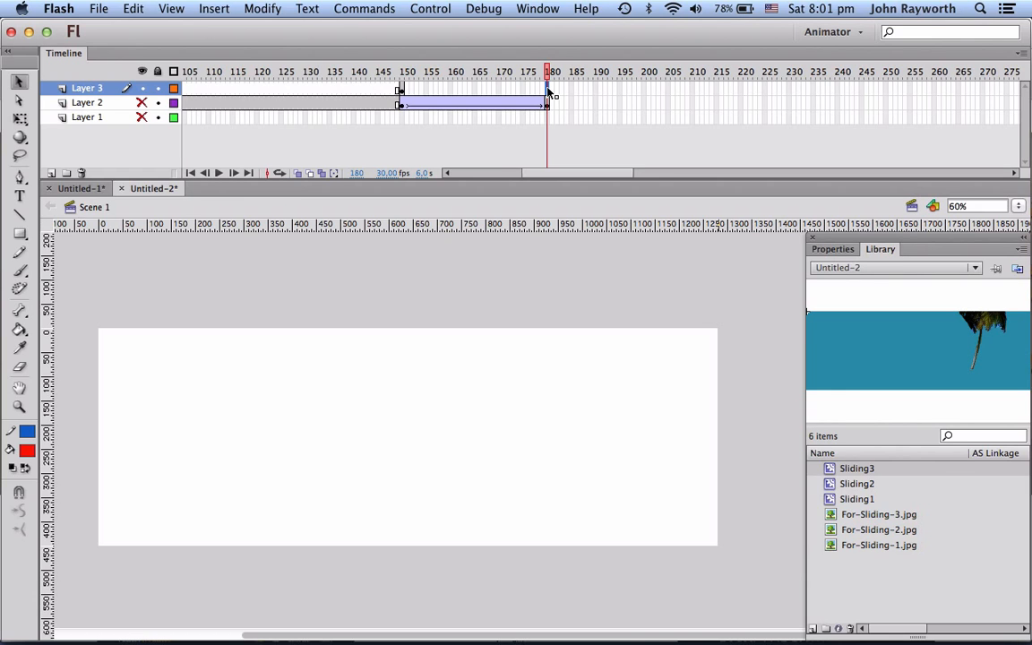
{"action": "key", "text": "F6"}
{"action": "left_click_drag", "start_coordinate": [737, 377], "coordinate": [119, 380]}
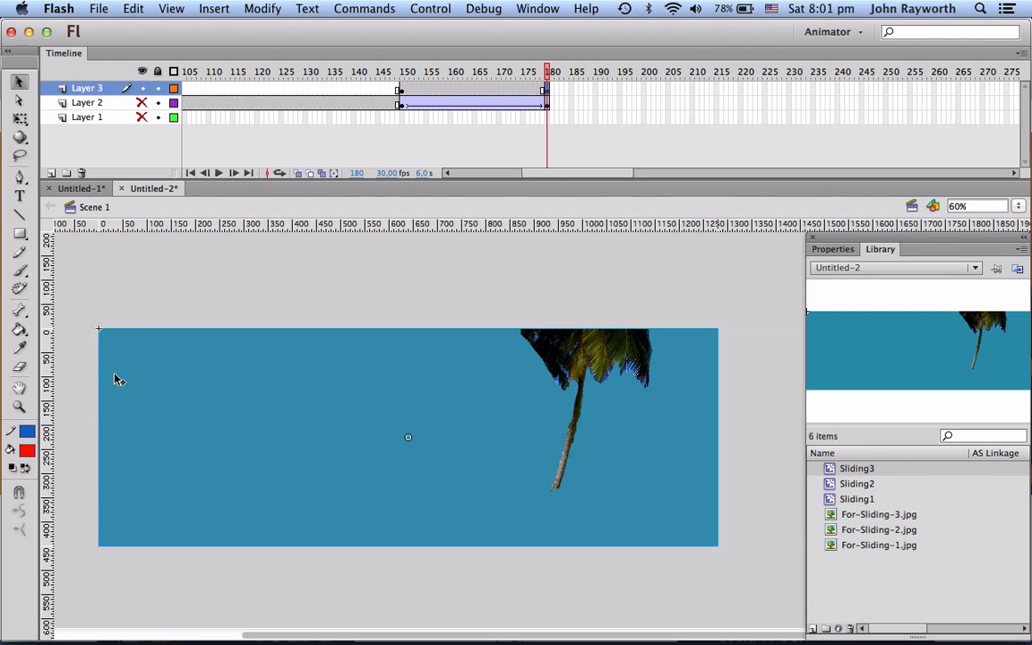
Step: Create a classic tween on Layer 3 between frames 150 and 180
{"action": "right_click", "coordinate": [460, 102]}
{"action": "key", "text": "Escape"}
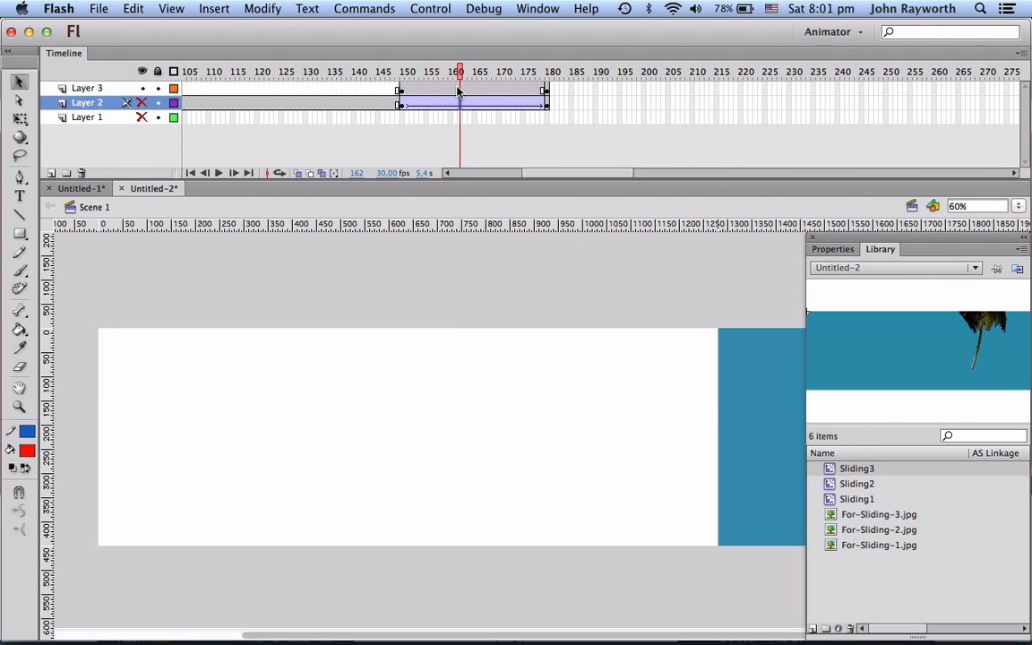
{"action": "left_click", "coordinate": [459, 91]}
{"action": "right_click", "coordinate": [459, 92]}
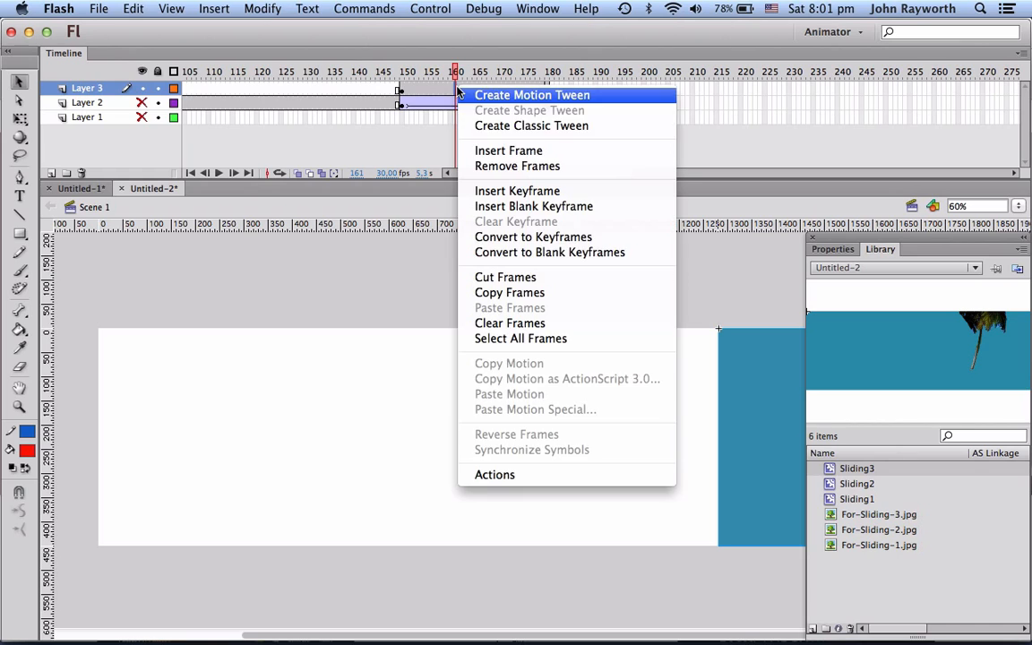
{"action": "left_click", "coordinate": [531, 125]}
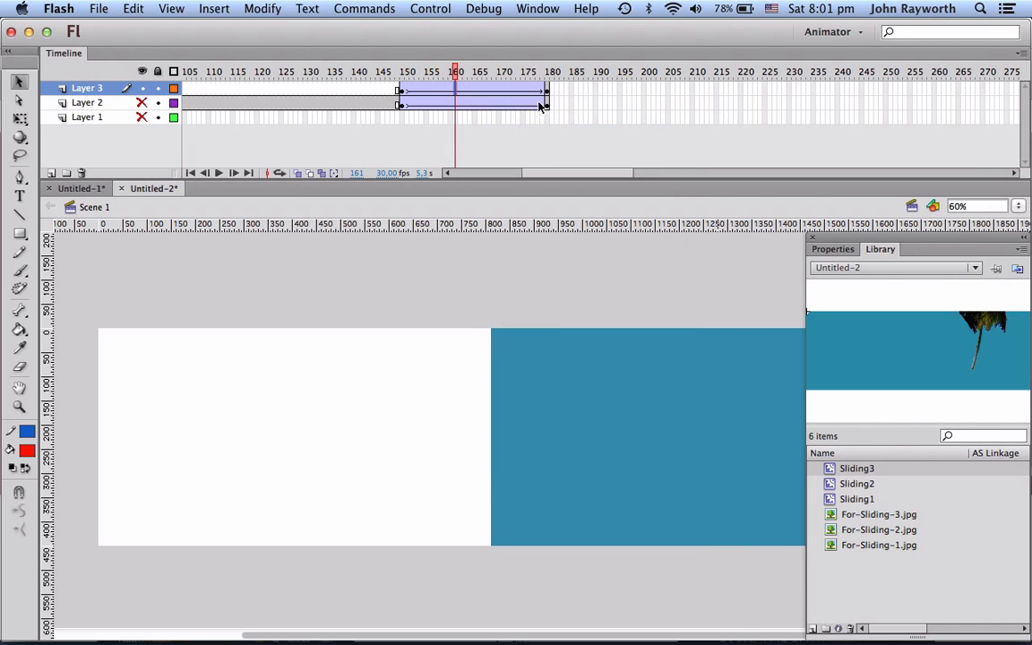
Step: Show Layers 1 and 2 again, then test the movie and close the preview window
{"action": "left_click", "coordinate": [142, 102]}
{"action": "left_click", "coordinate": [143, 119]}
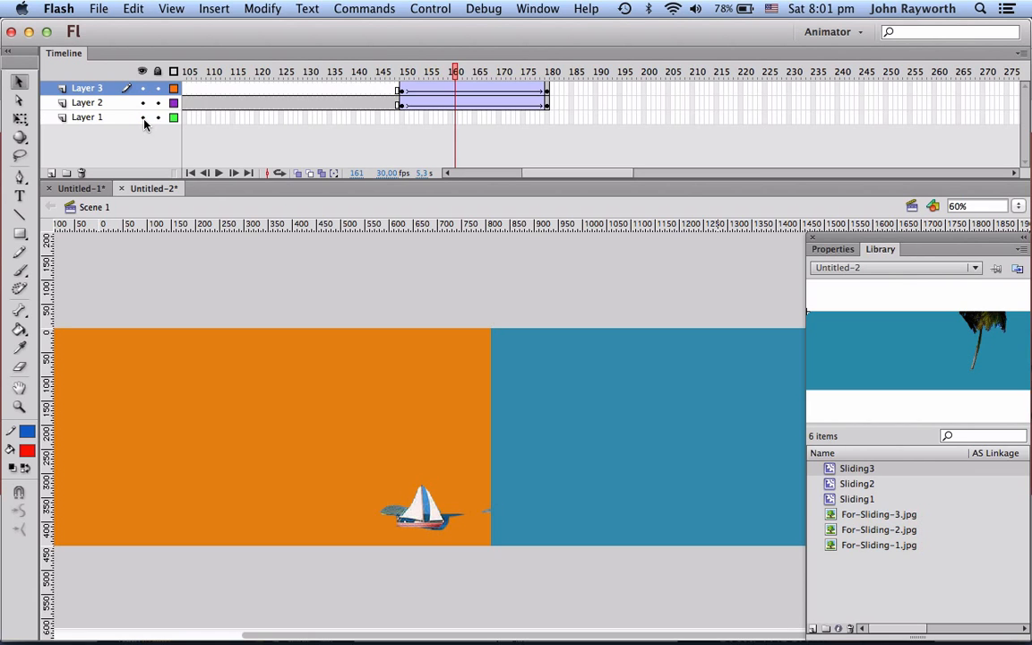
{"action": "key", "text": "super+Return"}
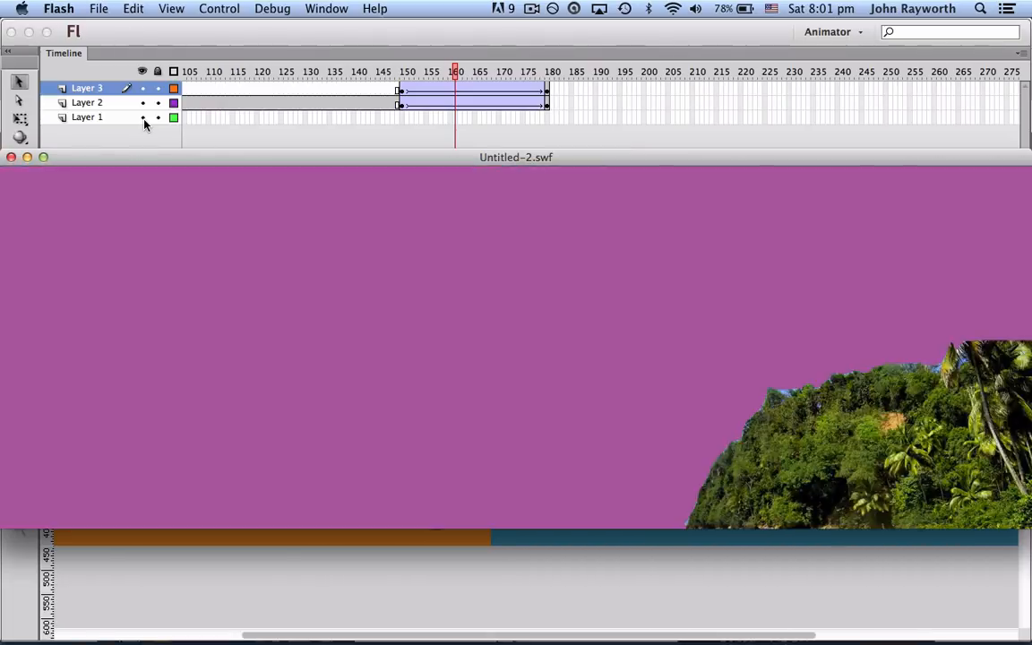
{"action": "left_click", "coordinate": [11, 157]}
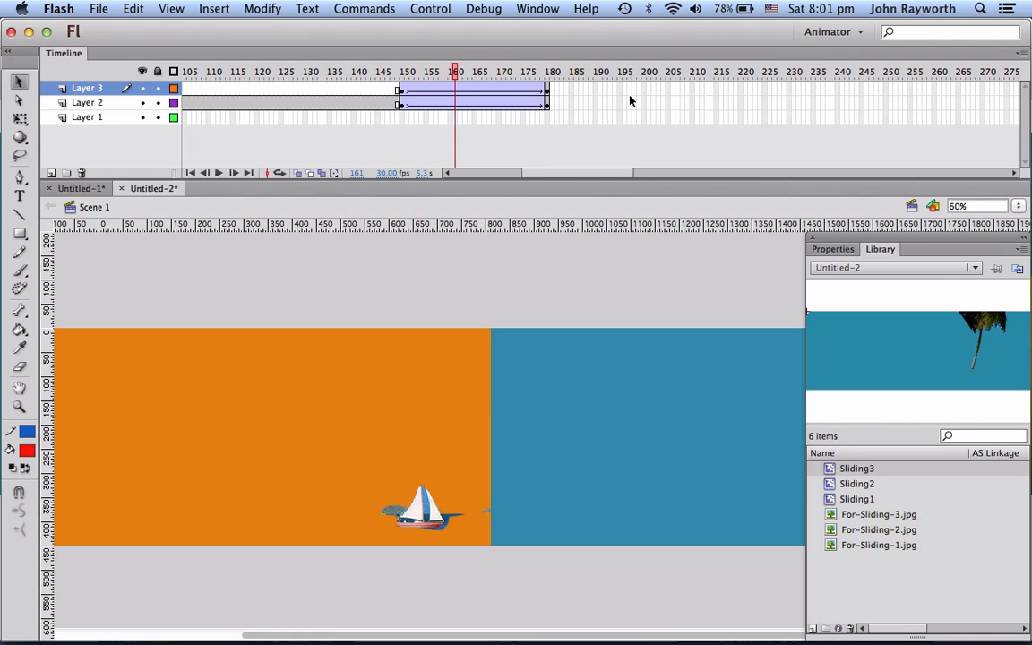
Step: Insert a keyframe at frame 240 on Layer 3
{"action": "scroll", "coordinate": [345, 133], "scroll_direction": "left", "scroll_amount": 5}
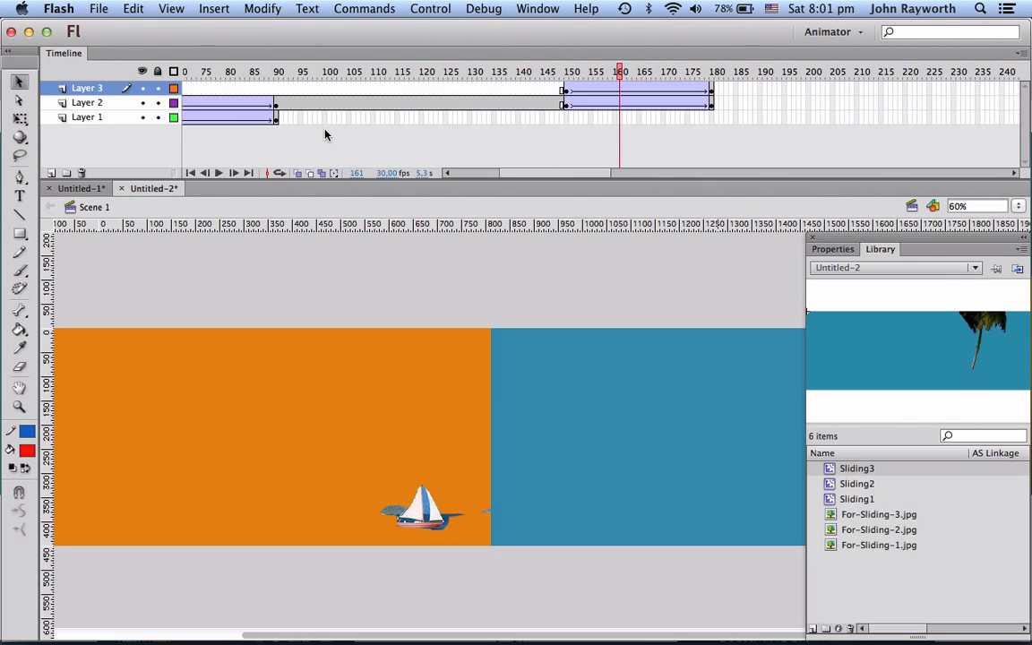
{"action": "scroll", "coordinate": [618, 120], "scroll_direction": "right", "scroll_amount": 10}
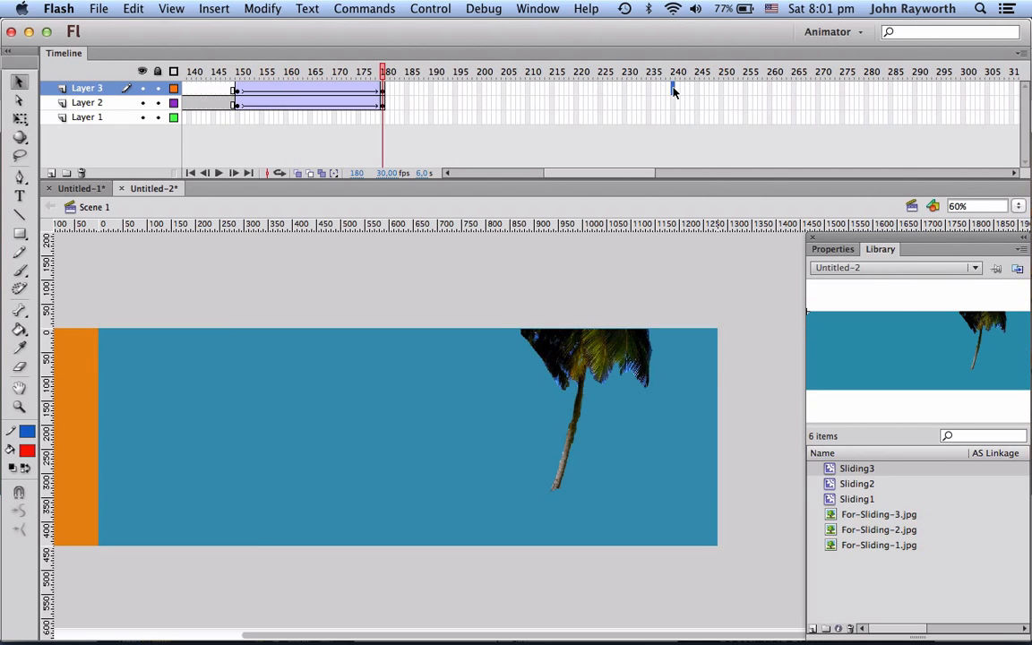
{"action": "left_click", "coordinate": [674, 91]}
{"action": "key", "text": "F6"}
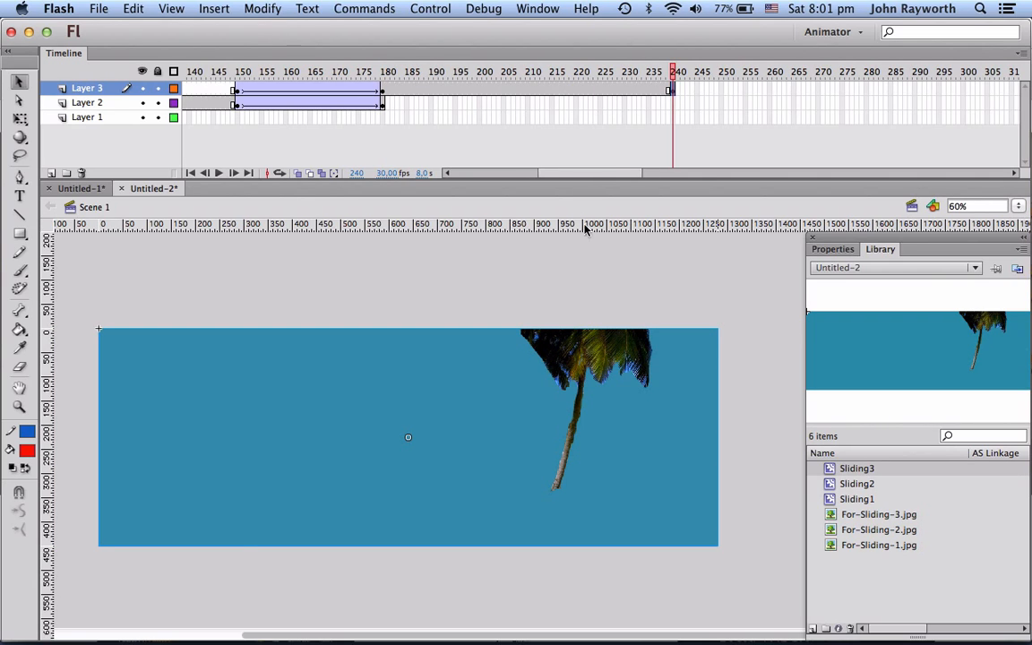
Step: Insert a keyframe at frame 270 on Layer 3
{"action": "scroll", "coordinate": [562, 299], "scroll_direction": "left", "scroll_amount": 3}
{"action": "scroll", "coordinate": [562, 299], "scroll_direction": "left", "scroll_amount": 5}
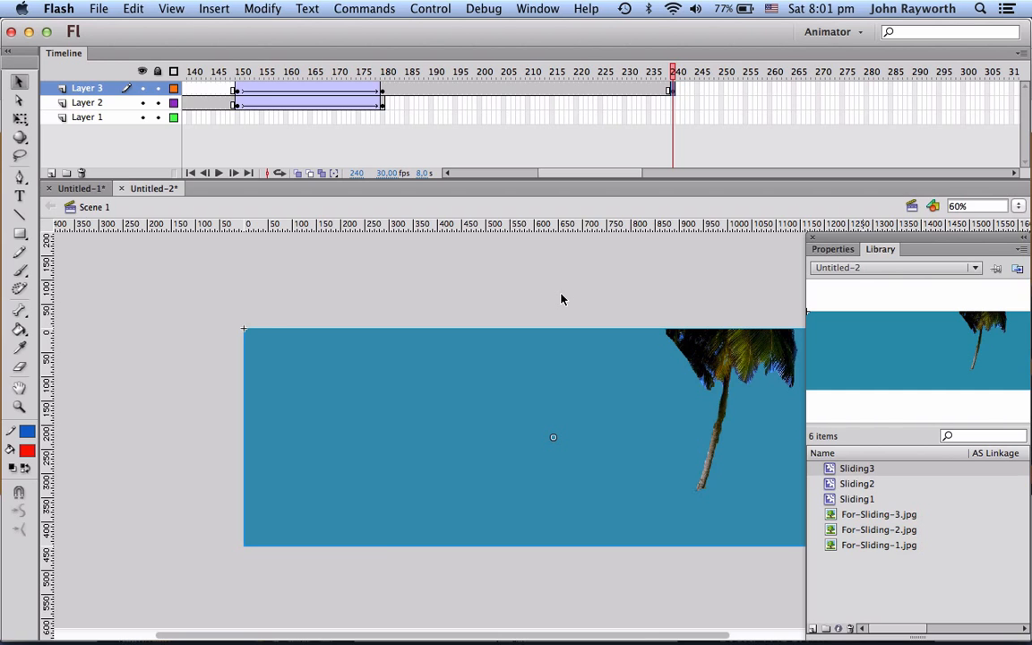
{"action": "scroll", "coordinate": [562, 299], "scroll_direction": "left", "scroll_amount": 5}
{"action": "scroll", "coordinate": [561, 297], "scroll_direction": "right", "scroll_amount": 10}
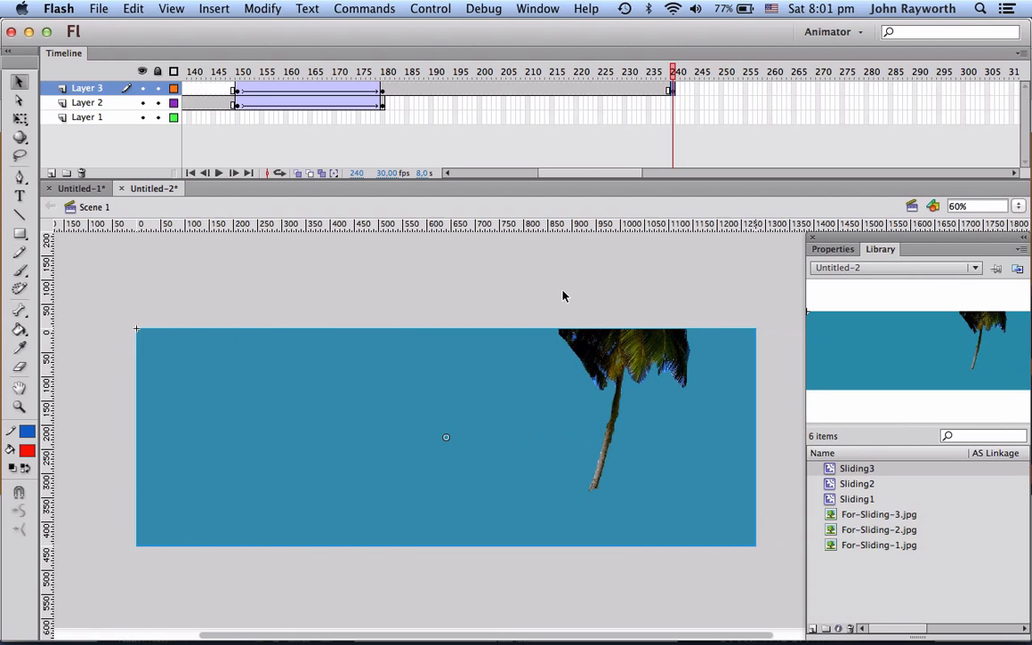
{"action": "scroll", "coordinate": [627, 136], "scroll_direction": "right", "scroll_amount": 5}
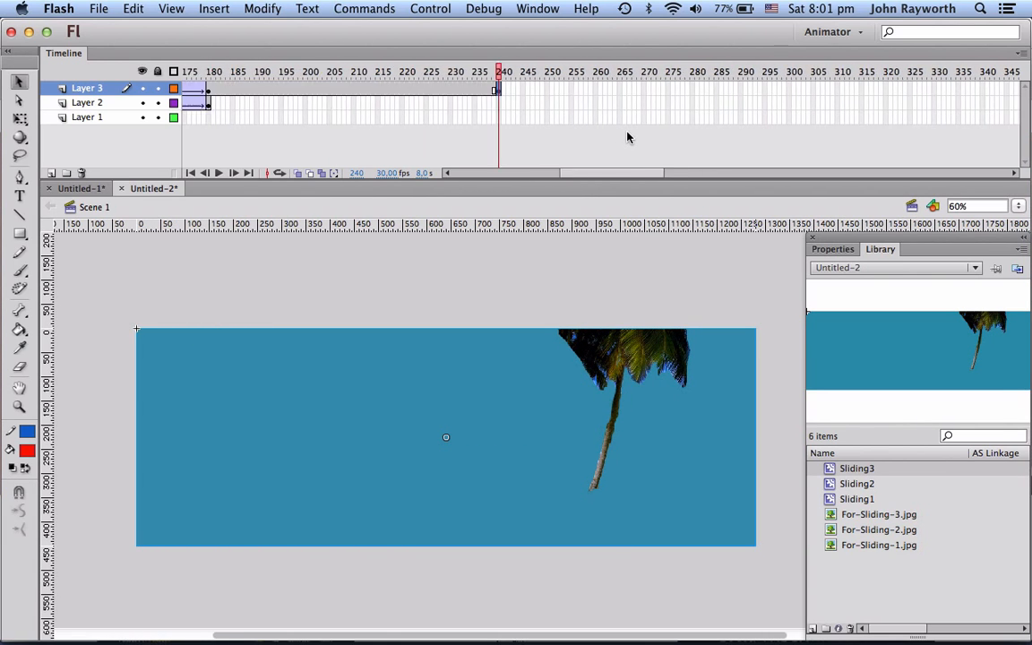
{"action": "scroll", "coordinate": [626, 136], "scroll_direction": "left", "scroll_amount": 7}
{"action": "scroll", "coordinate": [628, 137], "scroll_direction": "left", "scroll_amount": 6}
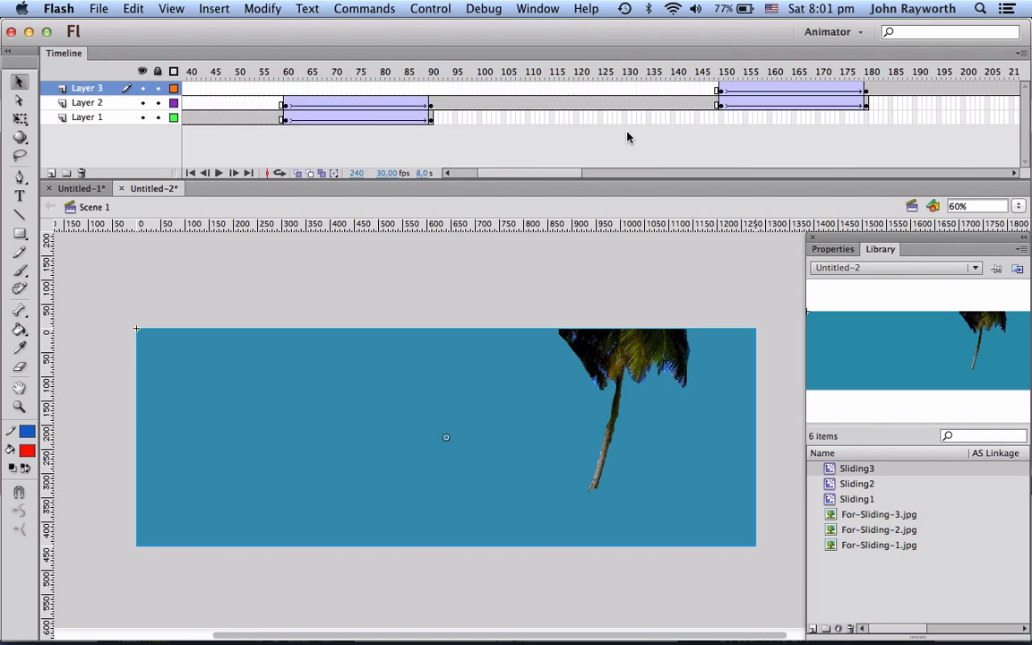
{"action": "scroll", "coordinate": [628, 136], "scroll_direction": "right", "scroll_amount": 4}
{"action": "scroll", "coordinate": [627, 136], "scroll_direction": "left", "scroll_amount": 8}
{"action": "scroll", "coordinate": [627, 136], "scroll_direction": "right", "scroll_amount": 15}
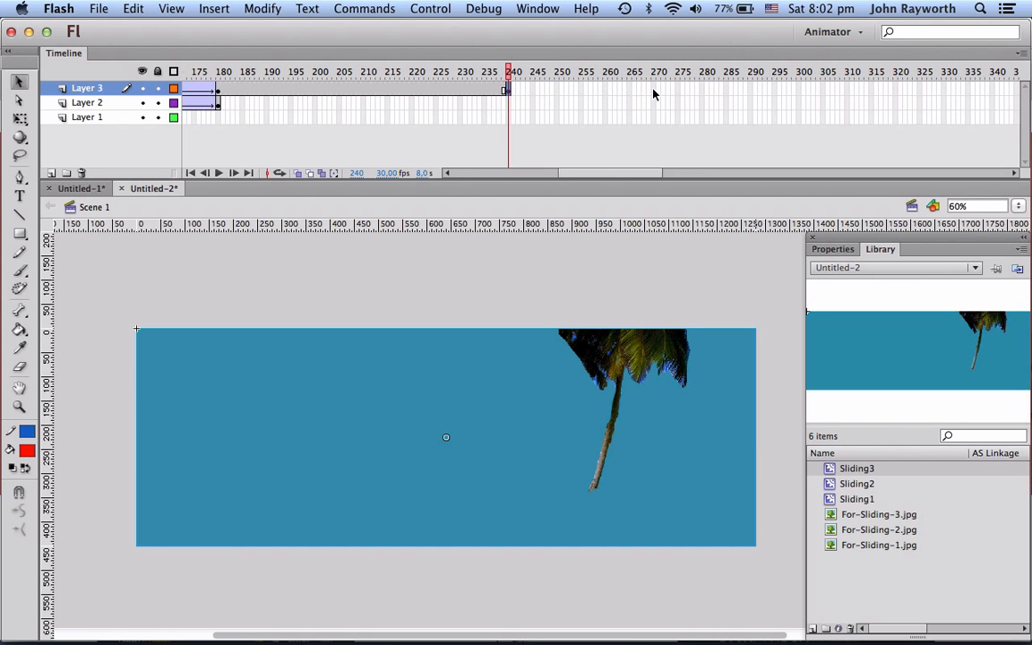
{"action": "left_click", "coordinate": [654, 90]}
{"action": "key", "text": "F6"}
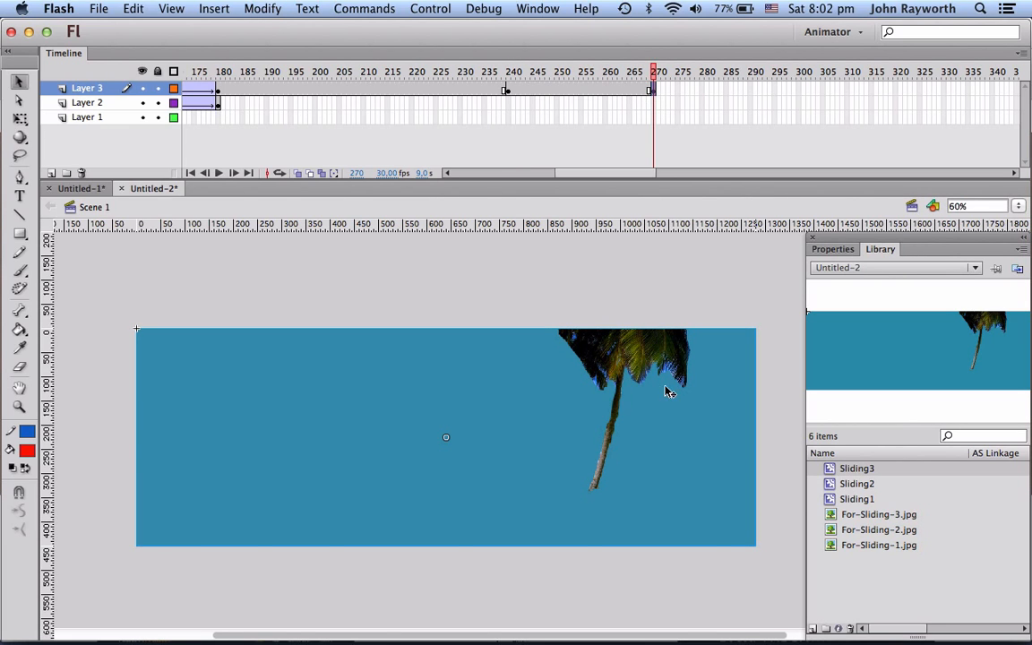
Step: Slide the Layer 3 banner left at frame 270 and create a classic tween on Layer 3 between frames 240 and 270
{"action": "left_click_drag", "start_coordinate": [668, 391], "coordinate": [355, 407]}
{"action": "left_click", "coordinate": [559, 91]}
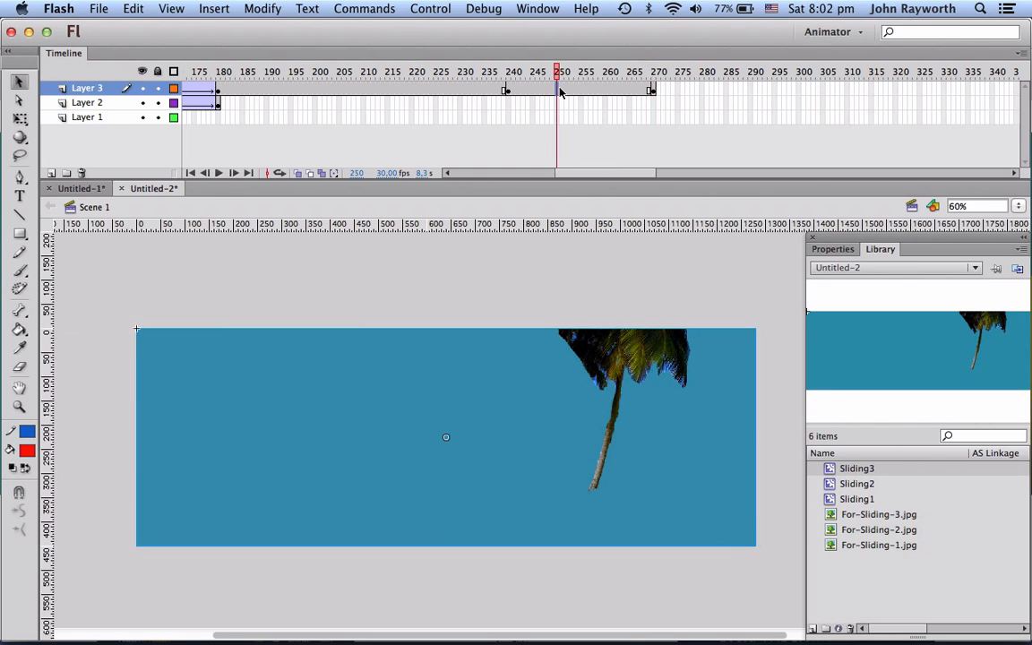
{"action": "right_click", "coordinate": [560, 90]}
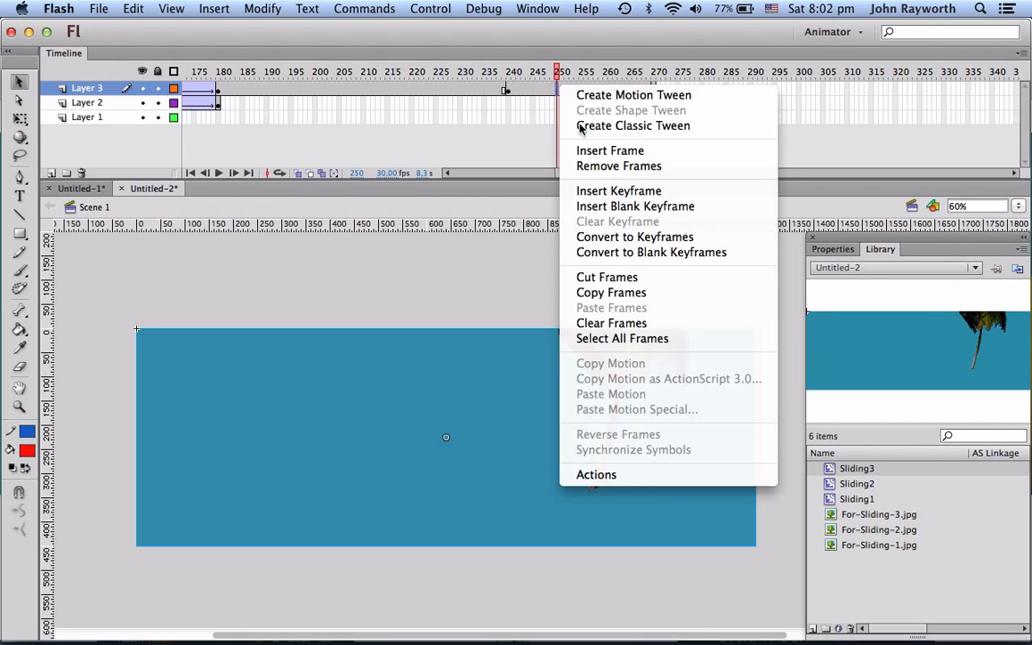
{"action": "left_click", "coordinate": [578, 128]}
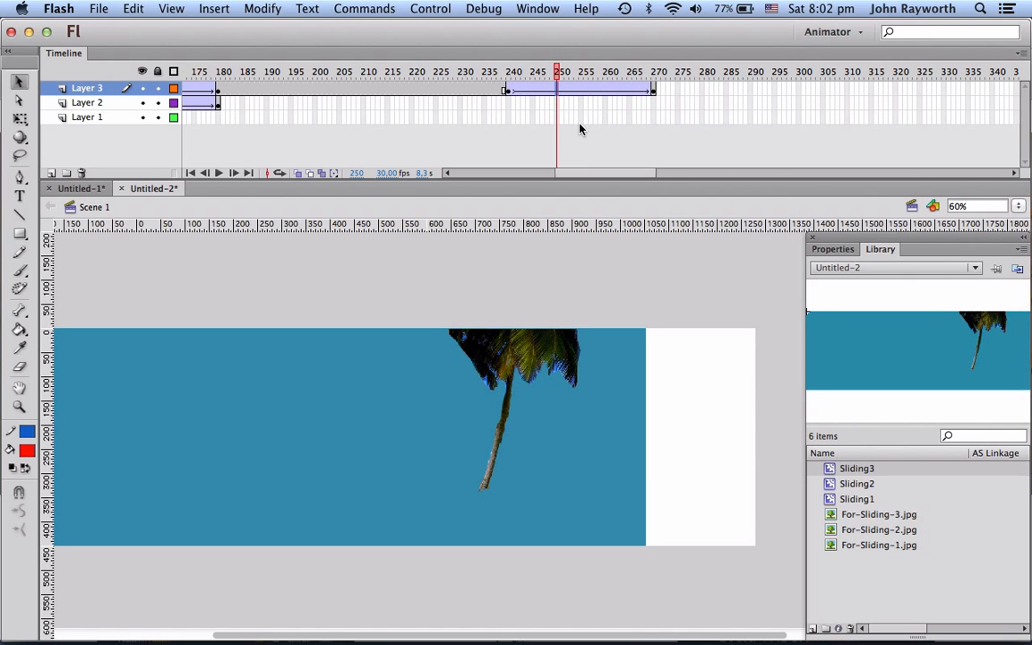
Step: Scroll back to frame 90 on Layer 1 and hide Layers 2 and 3
{"action": "scroll", "coordinate": [445, 150], "scroll_direction": "left", "scroll_amount": 5}
{"action": "scroll", "coordinate": [445, 151], "scroll_direction": "left", "scroll_amount": 4}
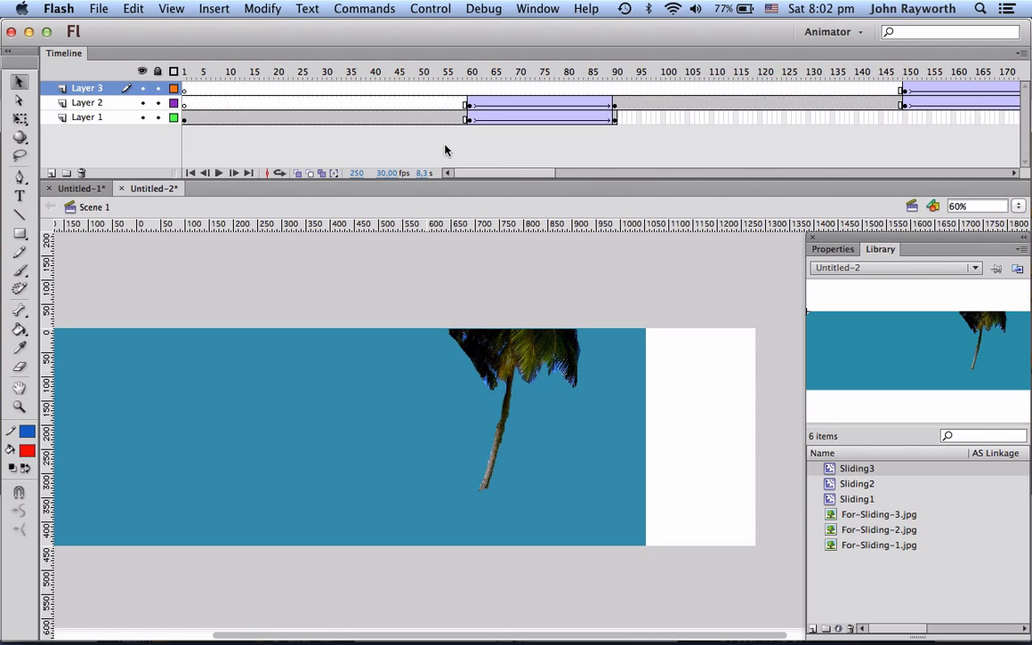
{"action": "scroll", "coordinate": [445, 150], "scroll_direction": "right", "scroll_amount": 5}
{"action": "scroll", "coordinate": [445, 151], "scroll_direction": "left", "scroll_amount": 5}
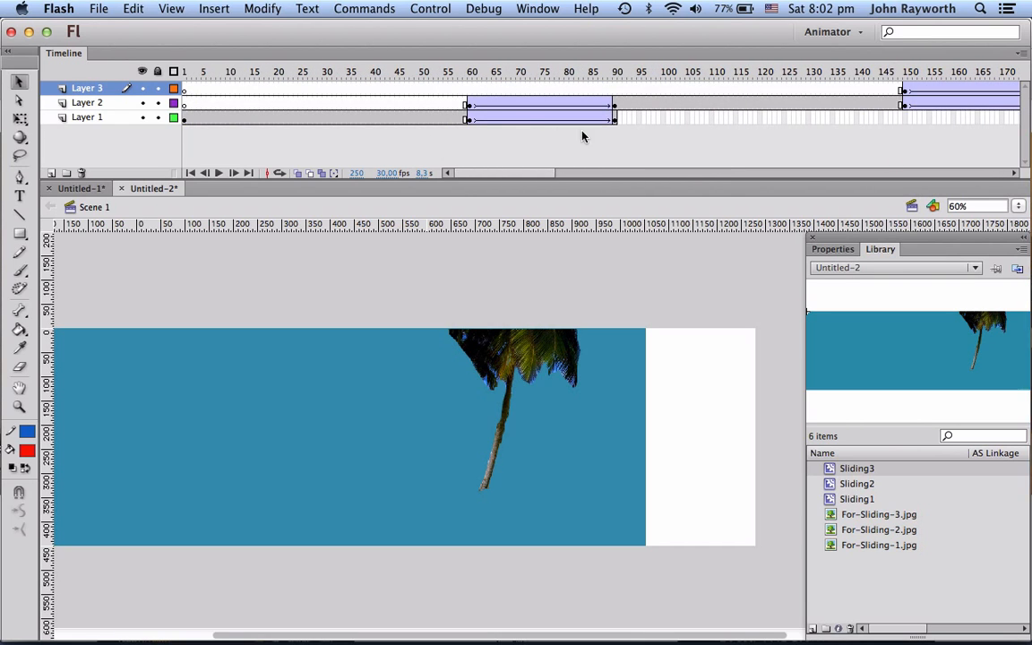
{"action": "left_click", "coordinate": [615, 122]}
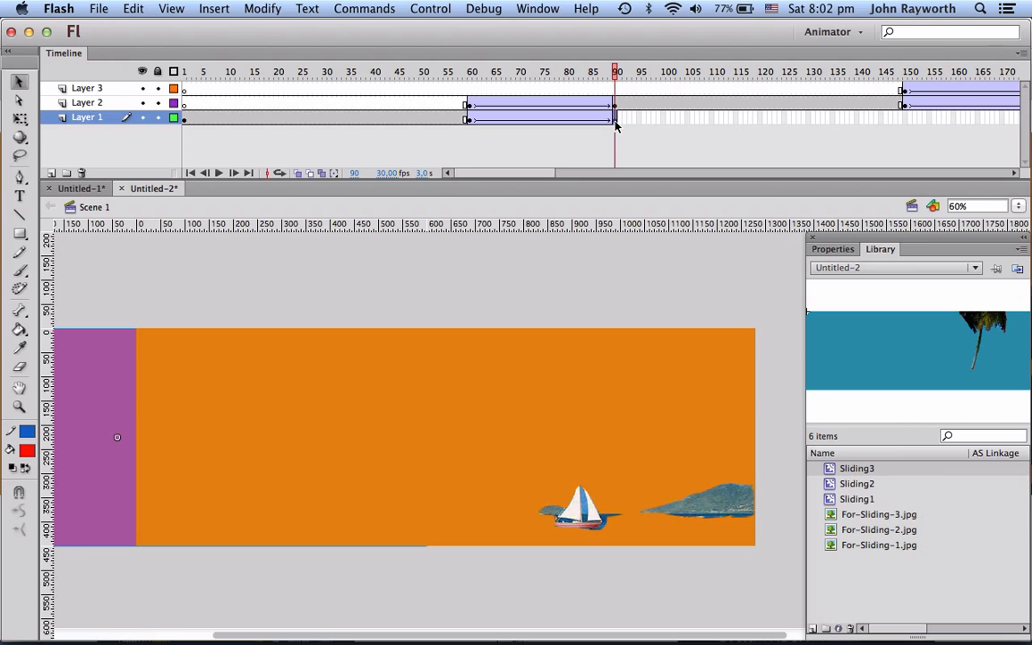
{"action": "left_click_drag", "start_coordinate": [142, 102], "coordinate": [142, 87]}
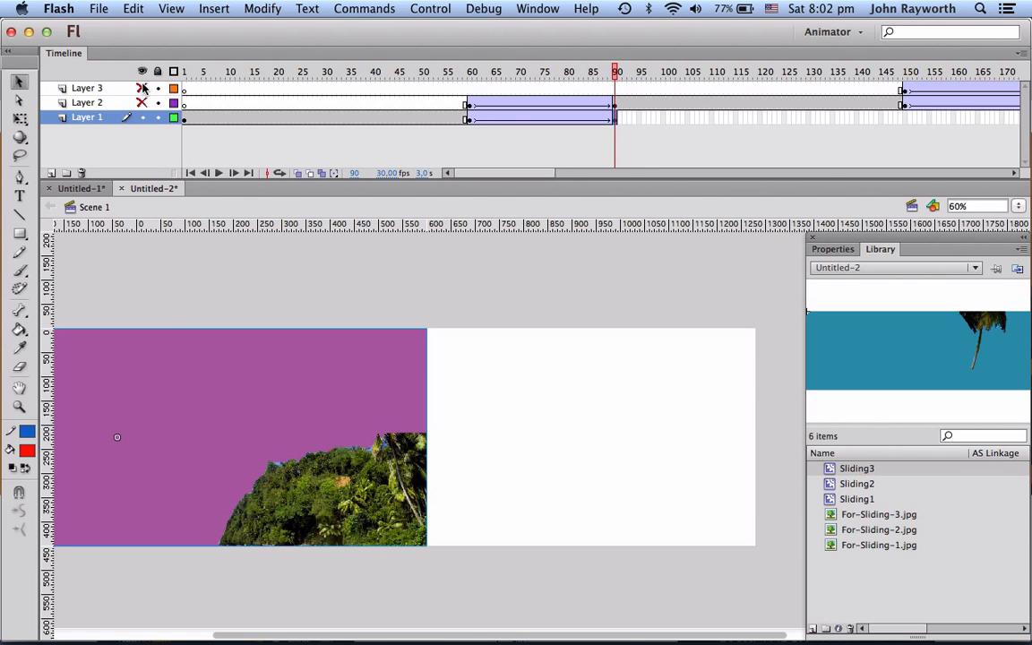
Step: Insert a keyframe at frame 91 on Layer 1 and delete the banner from it
{"action": "left_click", "coordinate": [621, 118]}
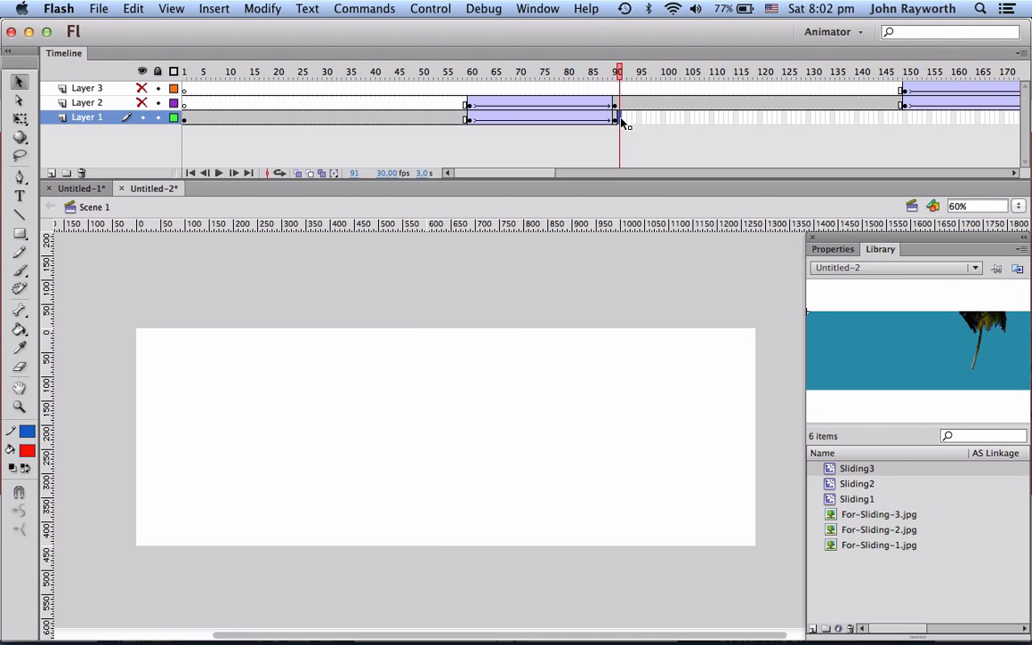
{"action": "key", "text": "F6"}
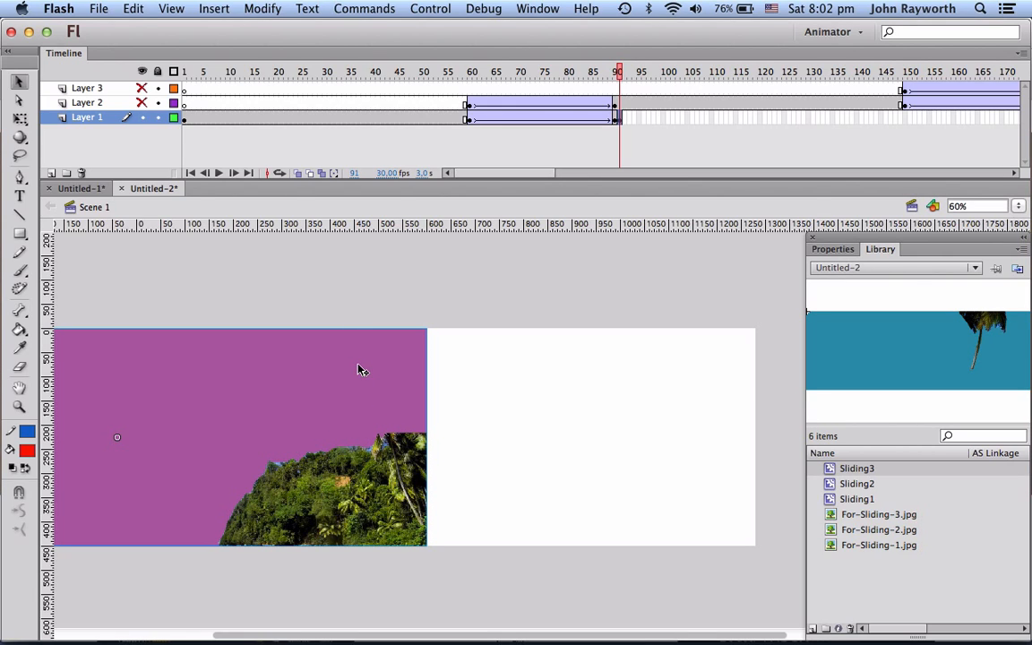
{"action": "key", "text": "Delete"}
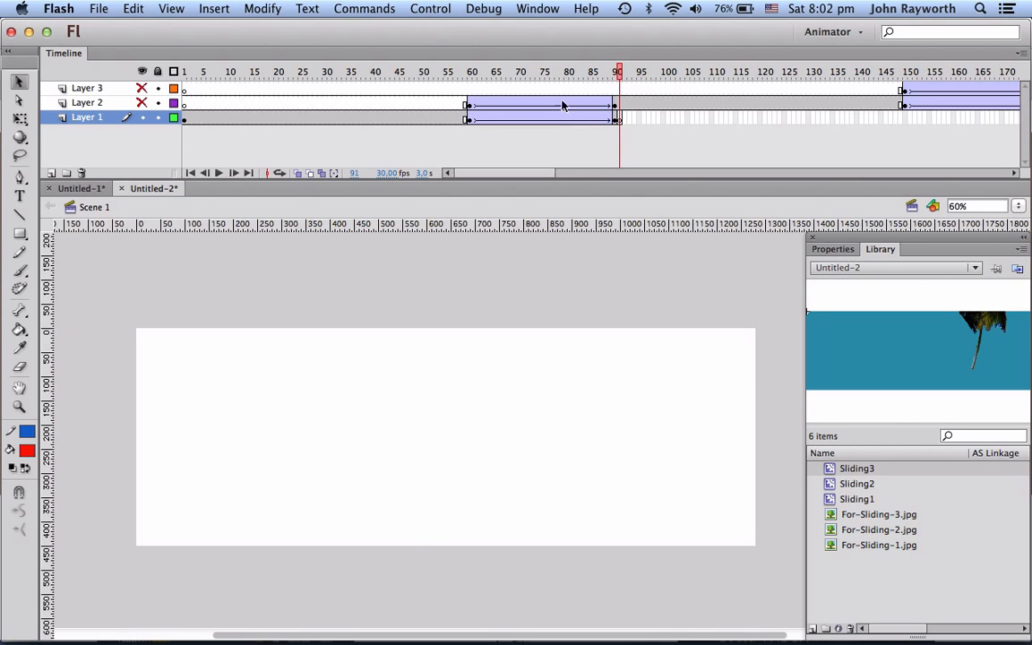
Step: At frame 240 on Layer 1, place a Sliding1 instance and position it just right of the stage
{"action": "left_click_drag", "start_coordinate": [475, 73], "coordinate": [616, 67]}
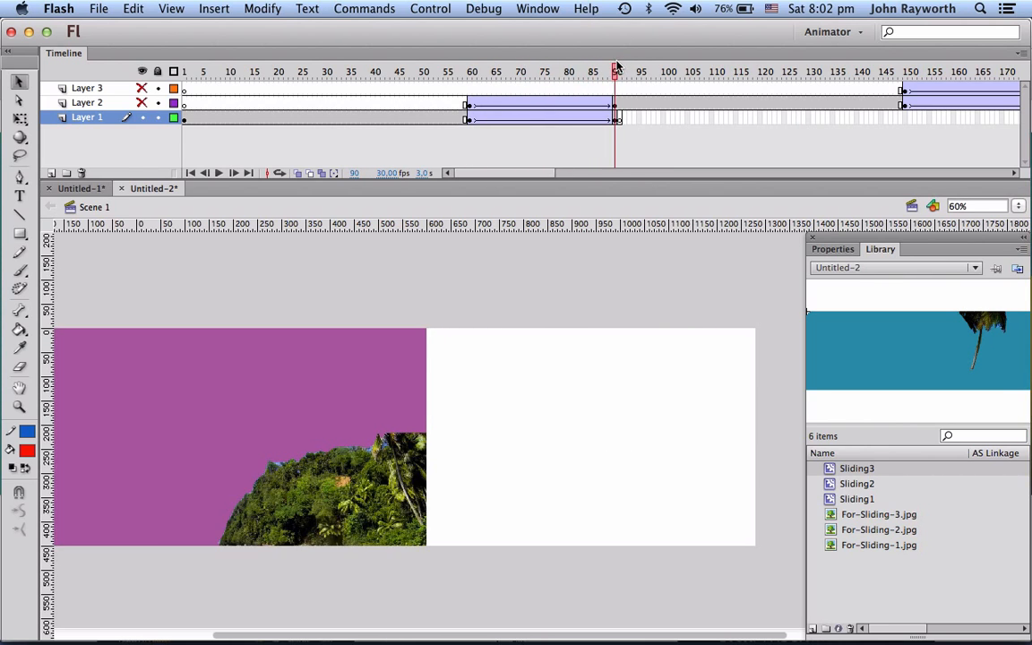
{"action": "left_click", "coordinate": [142, 103]}
{"action": "left_click", "coordinate": [141, 103]}
{"action": "scroll", "coordinate": [579, 160], "scroll_direction": "right", "scroll_amount": 10}
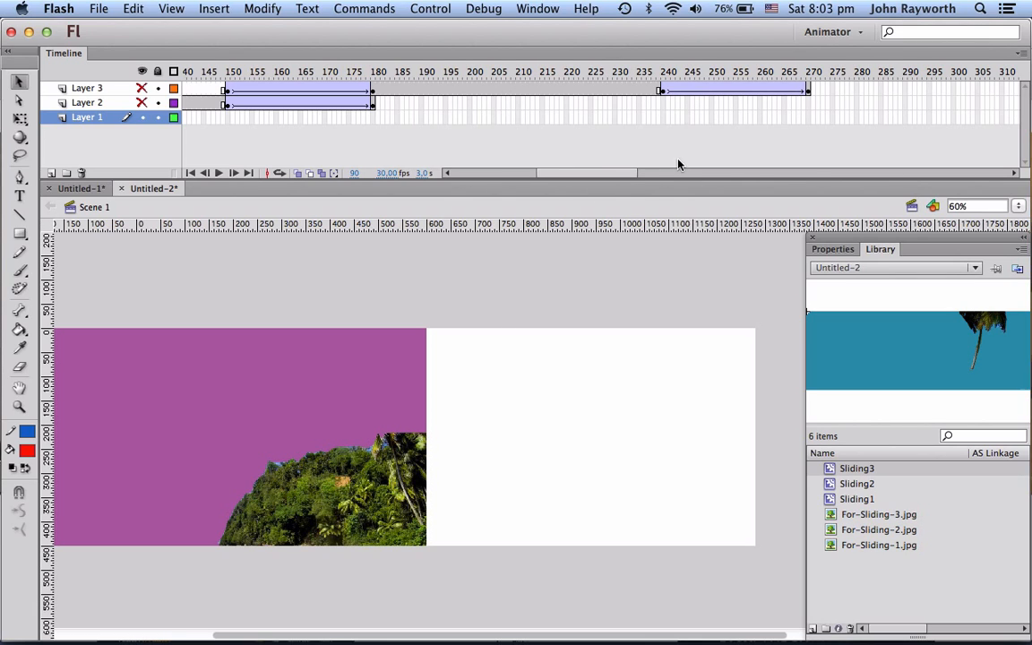
{"action": "mouse_move", "coordinate": [664, 72]}
{"action": "left_mouse_down"}
{"action": "mouse_move", "coordinate": [695, 72]}
{"action": "mouse_move", "coordinate": [664, 72]}
{"action": "left_mouse_up"}
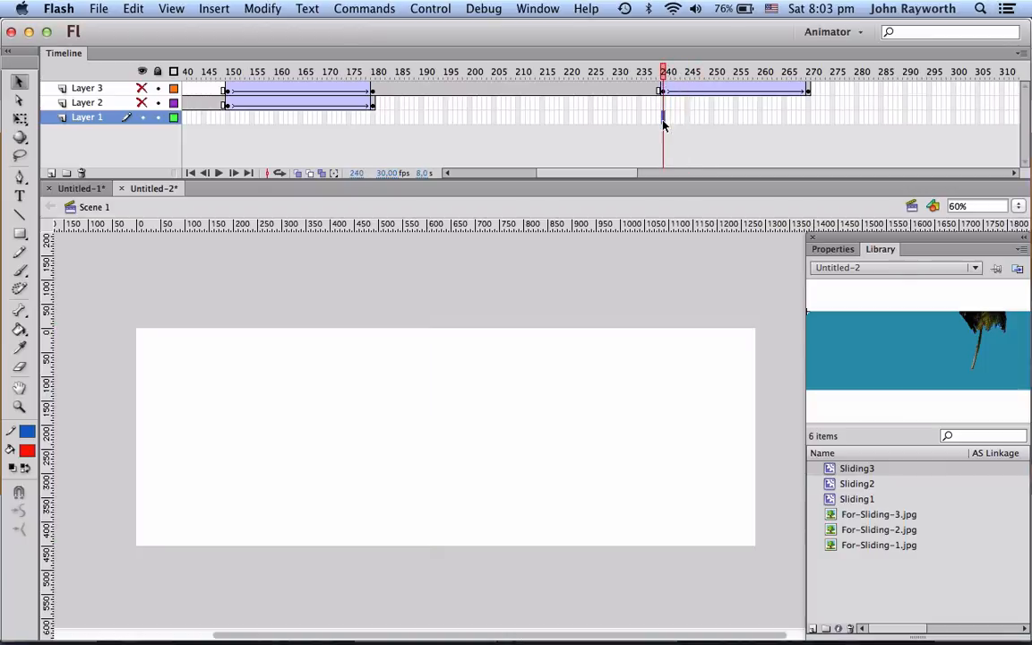
{"action": "key", "text": "F5"}
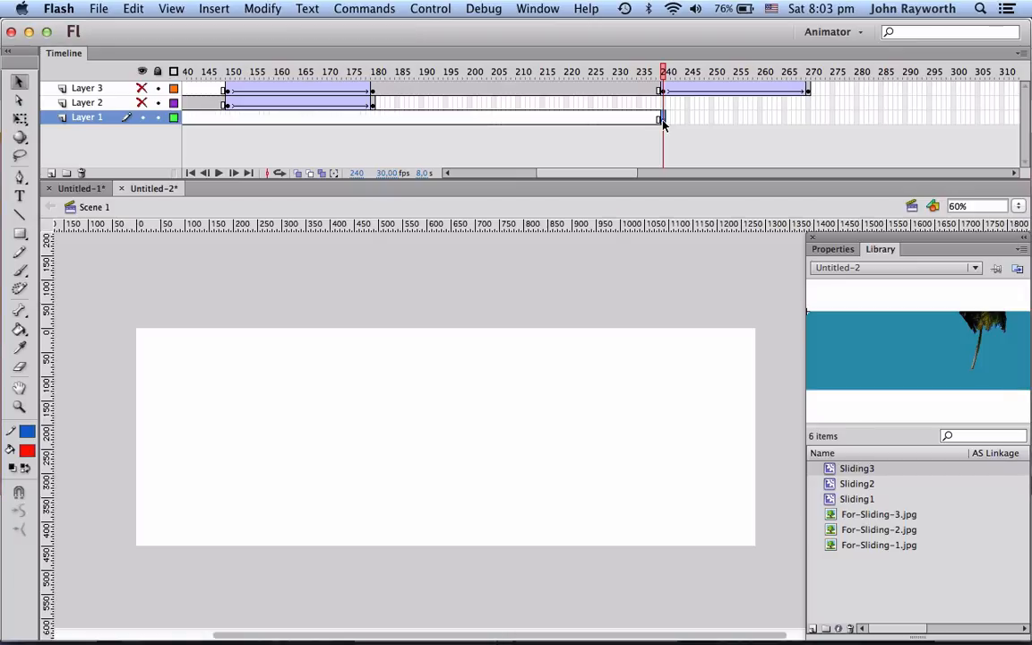
{"action": "left_click", "coordinate": [856, 499]}
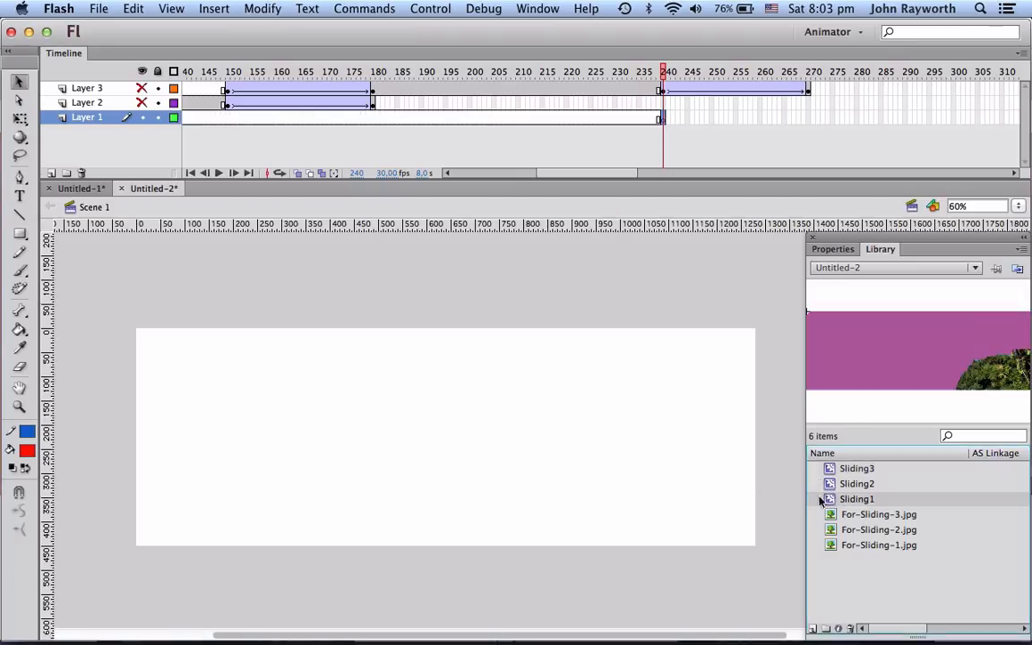
{"action": "left_click_drag", "start_coordinate": [856, 499], "coordinate": [636, 460]}
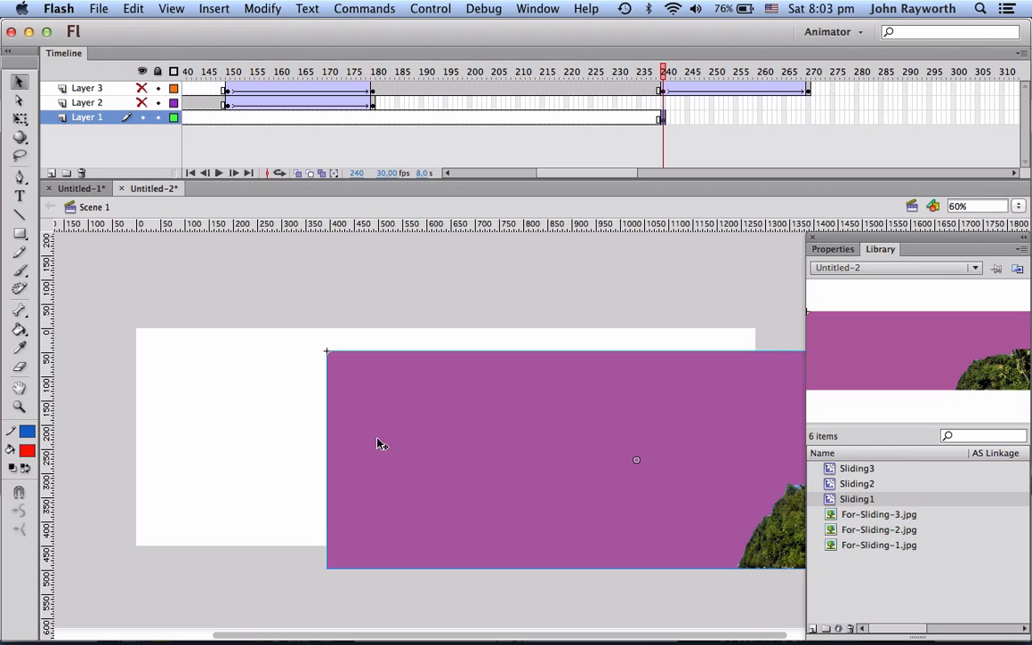
{"action": "left_click_drag", "start_coordinate": [377, 442], "coordinate": [774, 420]}
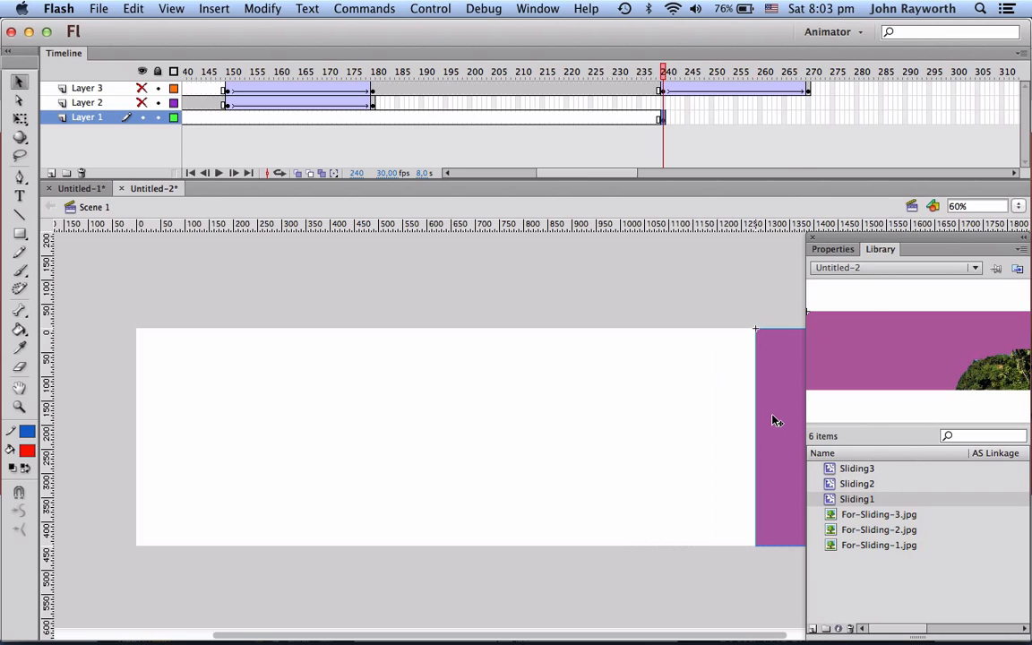
Step: Insert a keyframe at frame 270 on Layer 1 and move the Sliding1 banner onto the stage, aligned left
{"action": "left_click", "coordinate": [810, 120]}
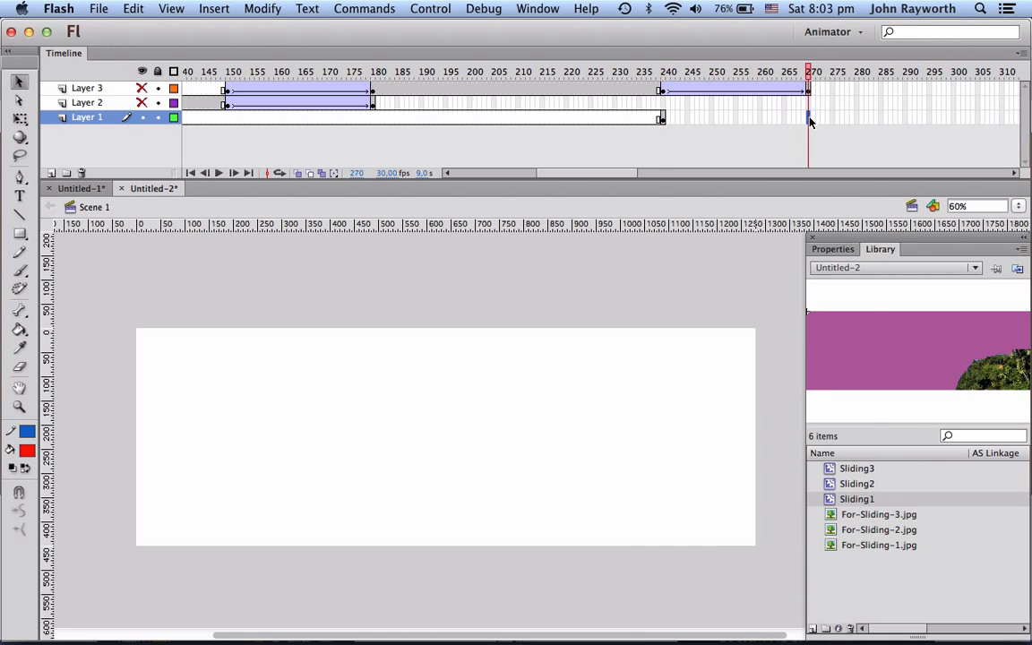
{"action": "key", "text": "F6"}
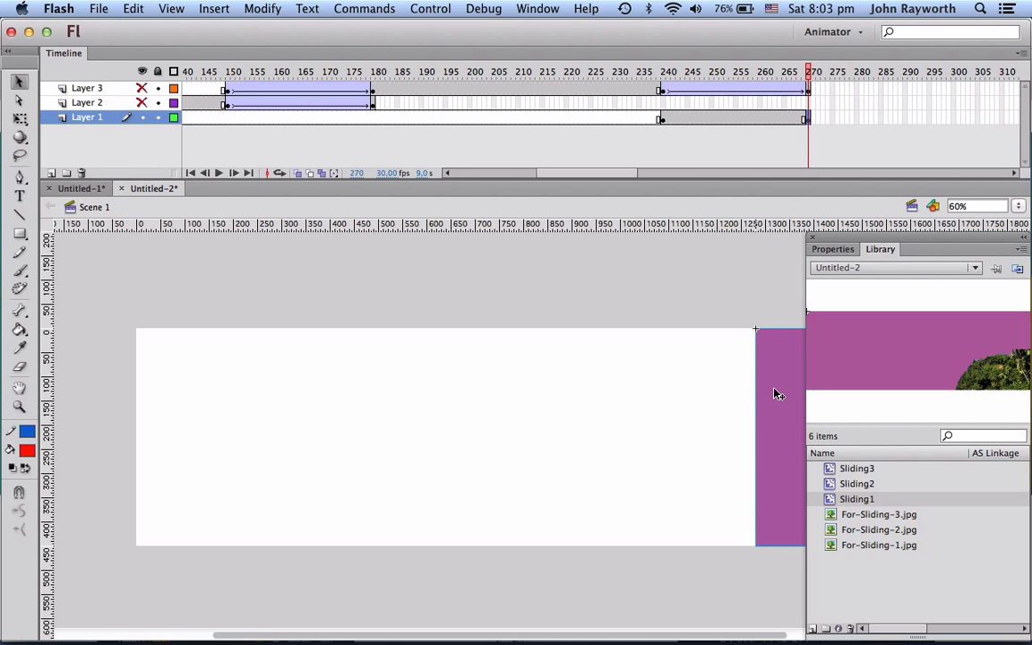
{"action": "left_click_drag", "start_coordinate": [776, 392], "coordinate": [154, 395]}
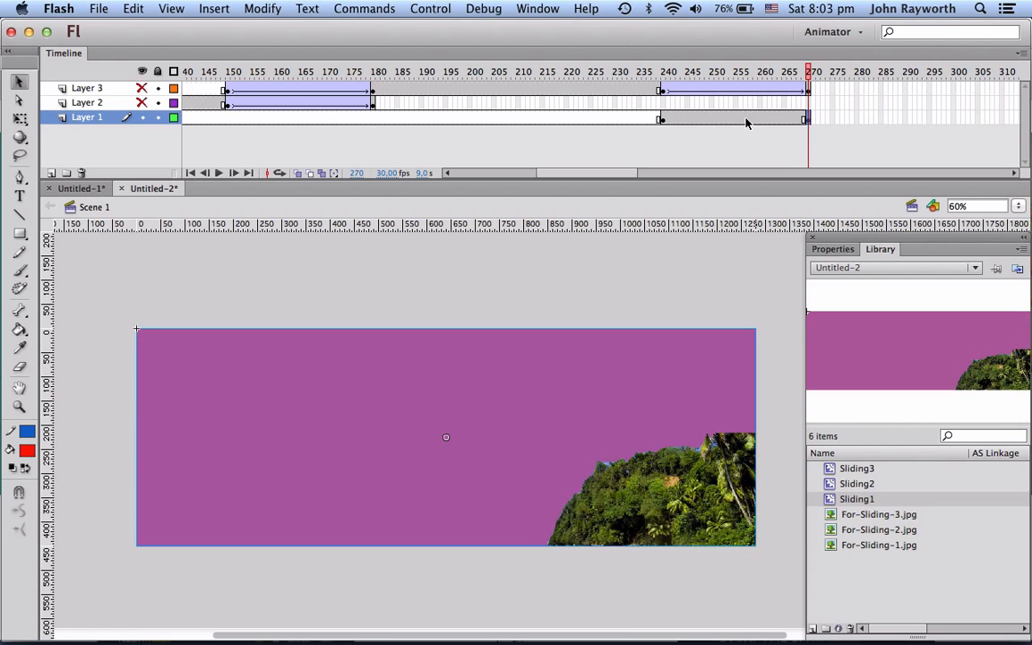
Step: Create a classic tween on Layer 1 between frames 240 and 270
{"action": "left_click", "coordinate": [746, 121]}
{"action": "right_click", "coordinate": [747, 122]}
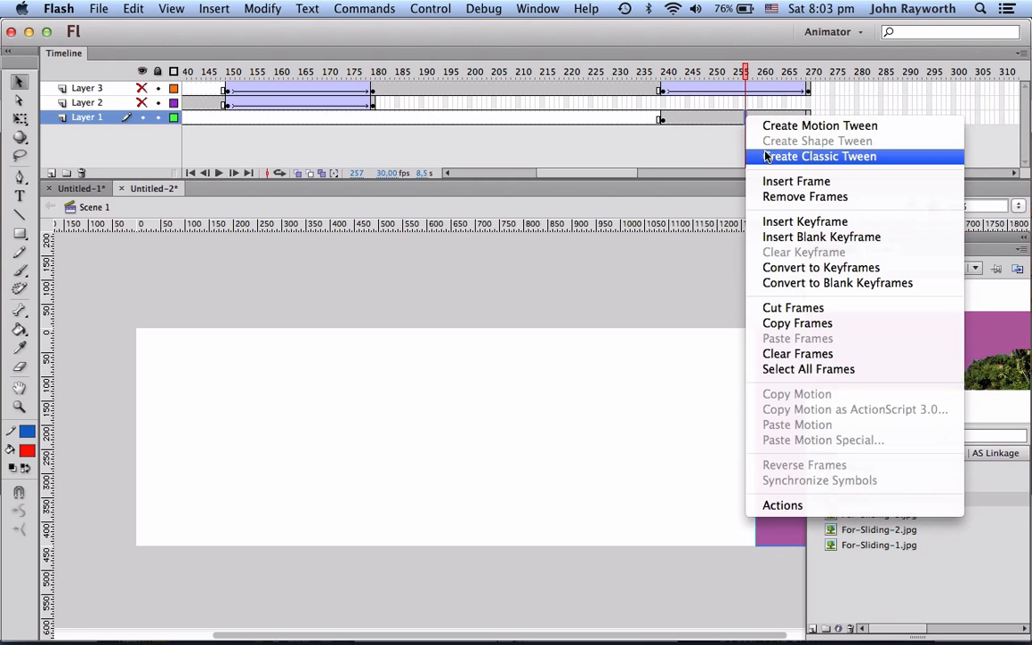
{"action": "left_click", "coordinate": [765, 157]}
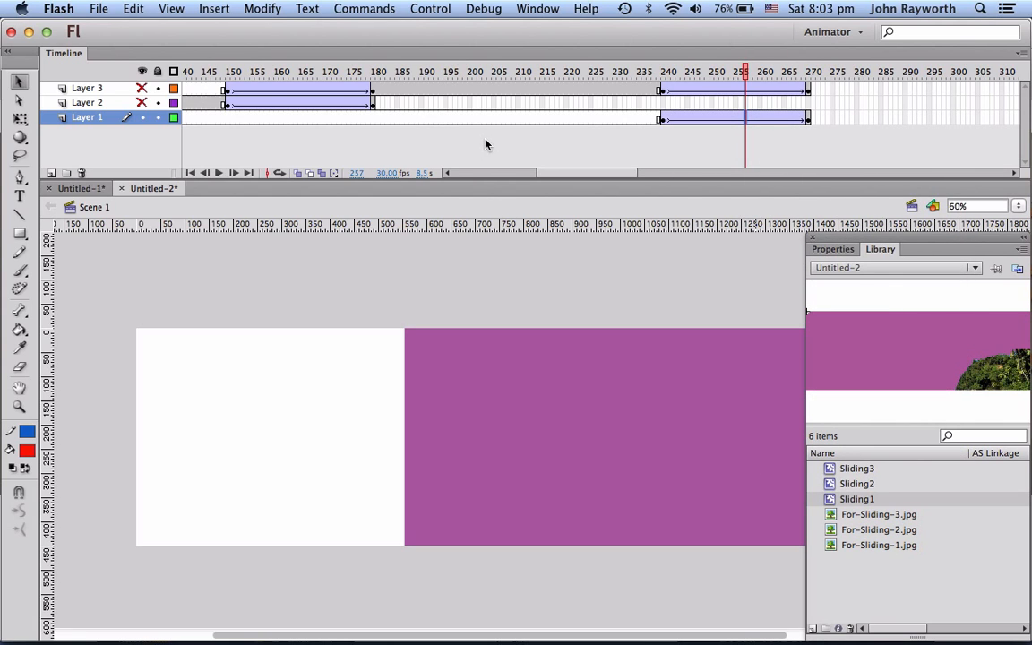
Step: Show Layers 2 and 3 again, then test the movie and close the preview window
{"action": "left_click", "coordinate": [142, 102]}
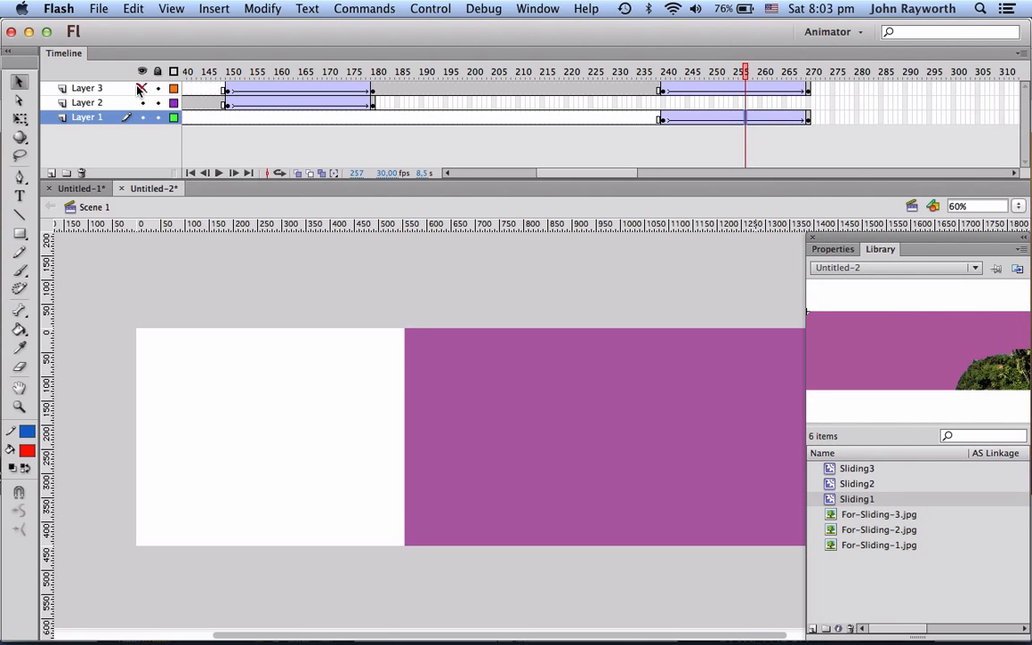
{"action": "left_click", "coordinate": [142, 88]}
{"action": "key", "text": "super+Return"}
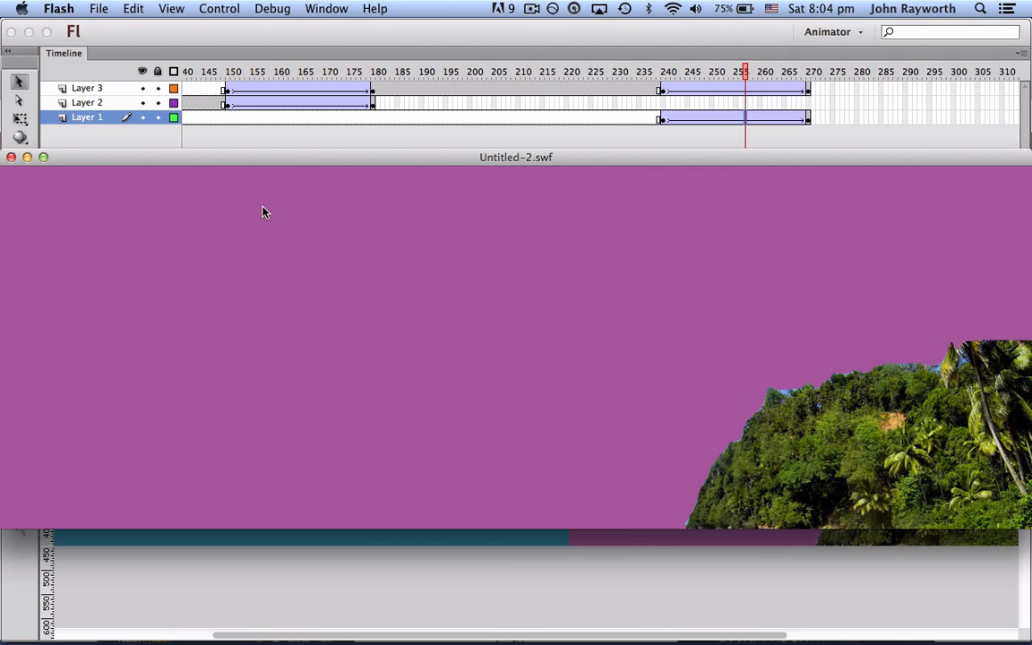
{"action": "left_click", "coordinate": [11, 157]}
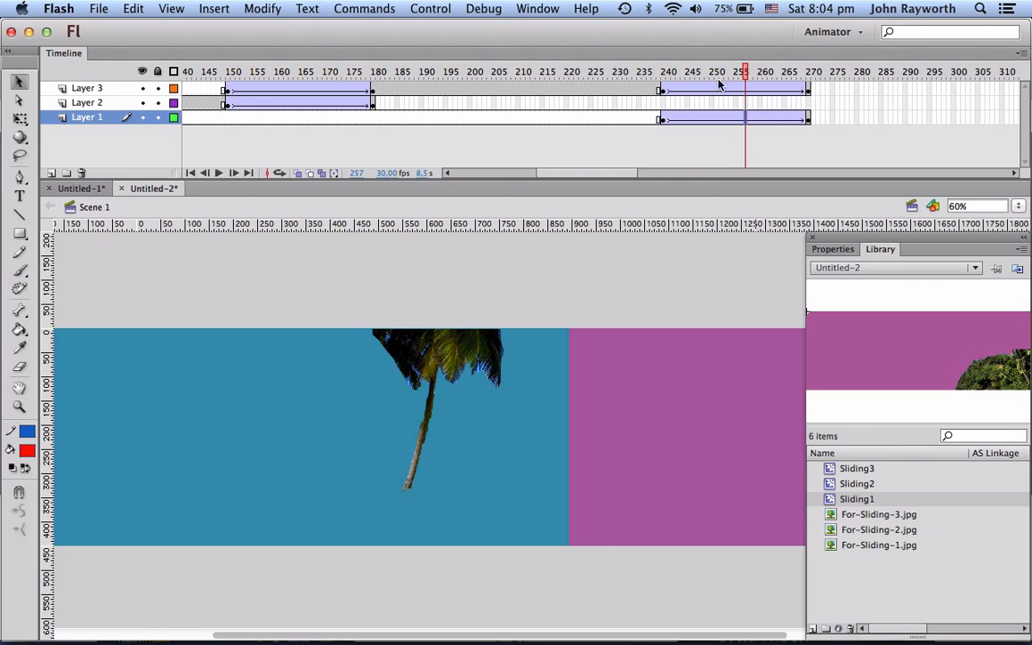
Step: Add a new layer above Layer 3
{"action": "left_click_drag", "start_coordinate": [674, 74], "coordinate": [810, 73]}
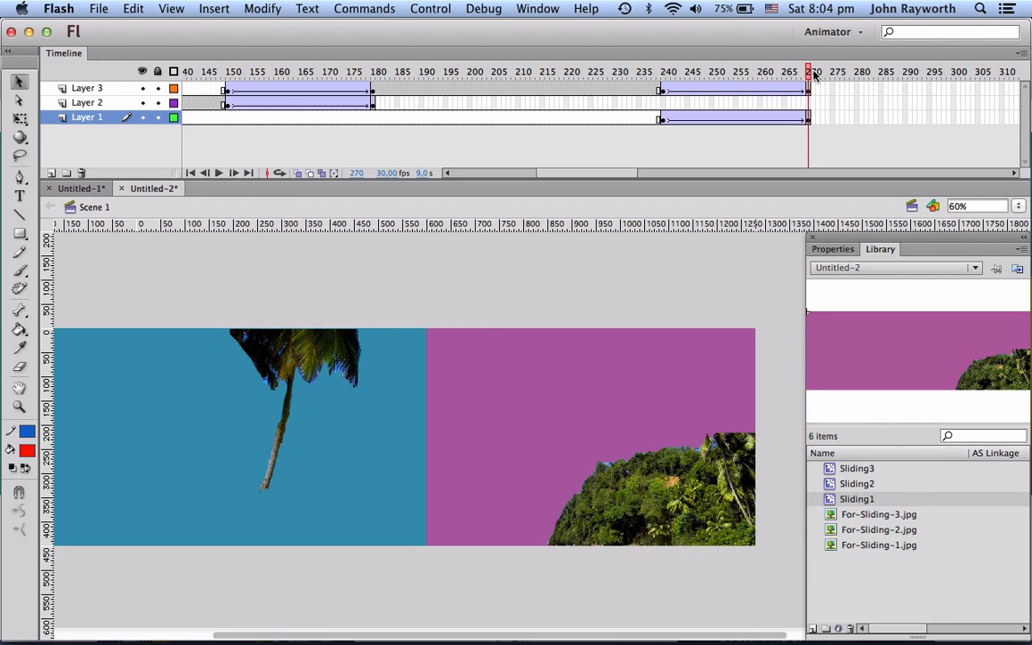
{"action": "left_click", "coordinate": [809, 119]}
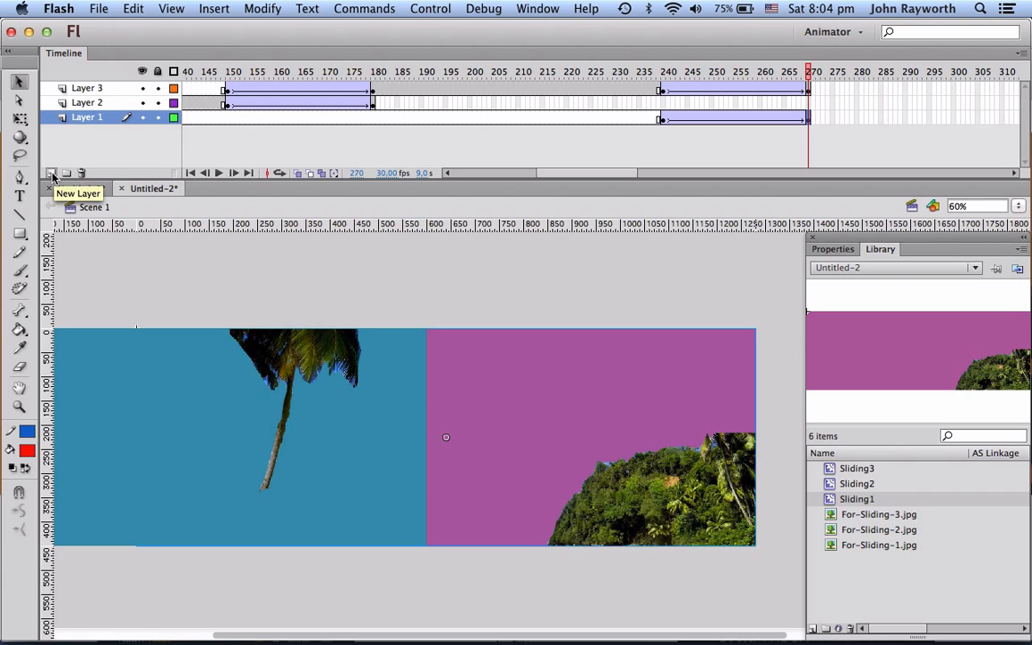
{"action": "left_click", "coordinate": [90, 88]}
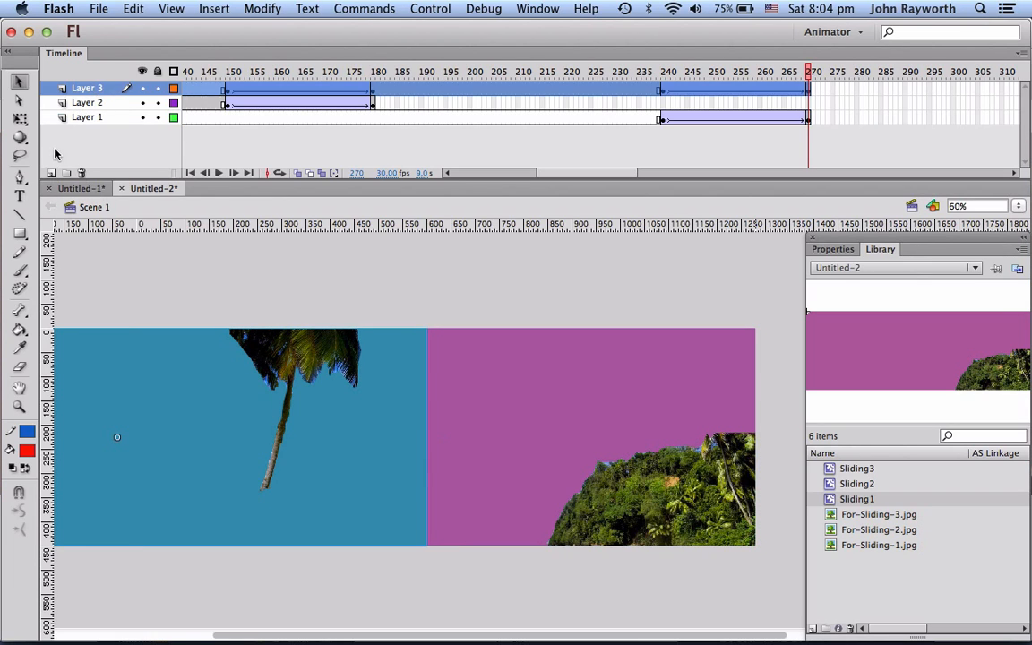
{"action": "left_click", "coordinate": [50, 174]}
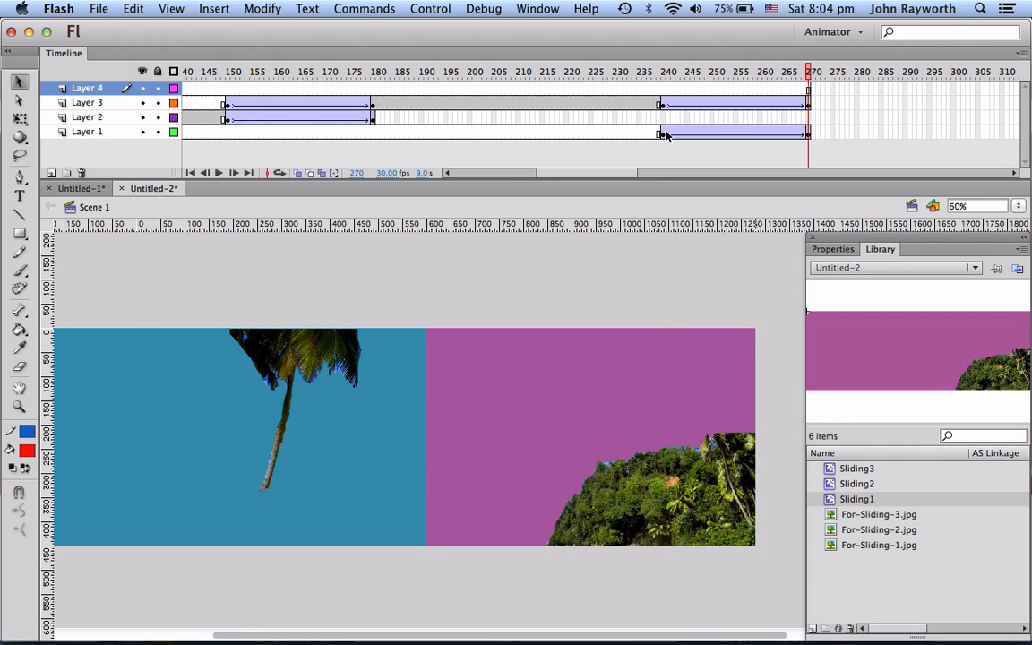
Step: Move Layer 1's tweened frames 240 to 270 up onto the new top layer
{"action": "left_click_drag", "start_coordinate": [665, 134], "coordinate": [813, 133]}
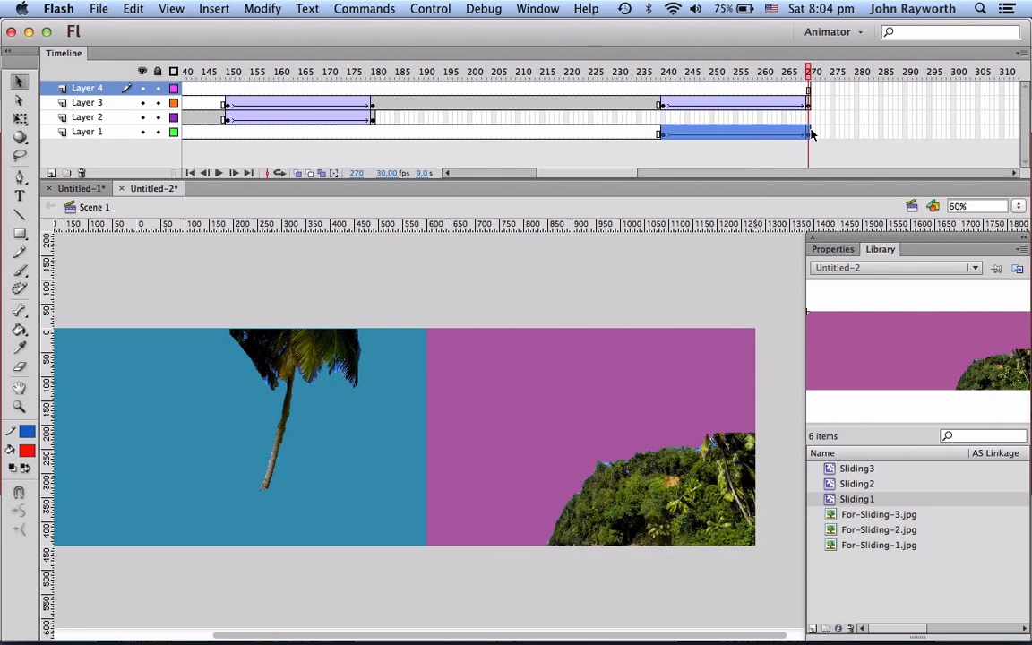
{"action": "left_click", "coordinate": [811, 133]}
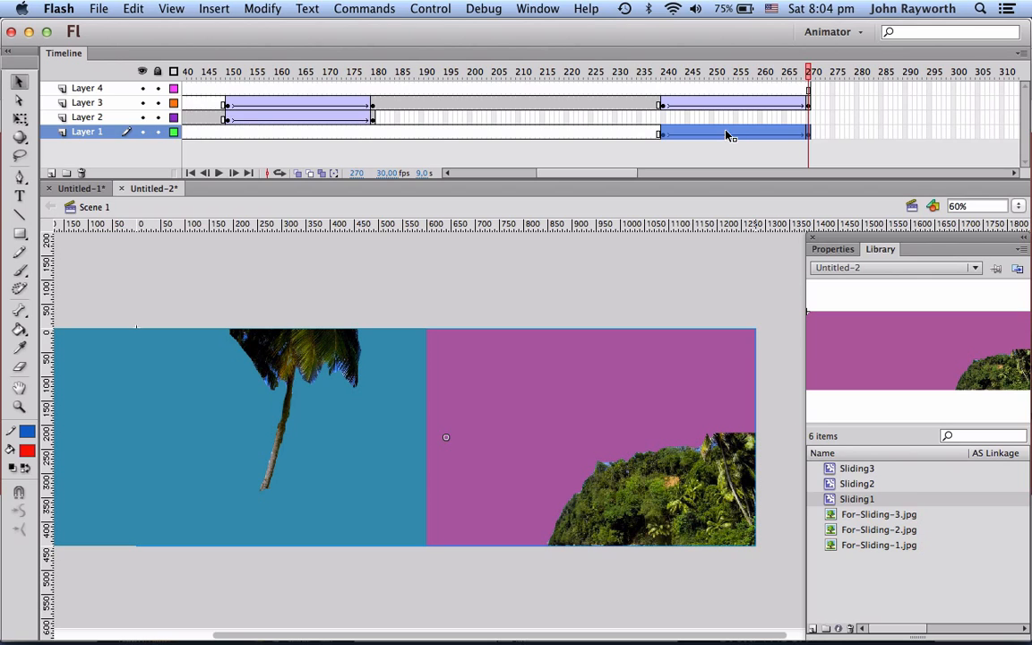
{"action": "left_click_drag", "start_coordinate": [727, 133], "coordinate": [726, 91]}
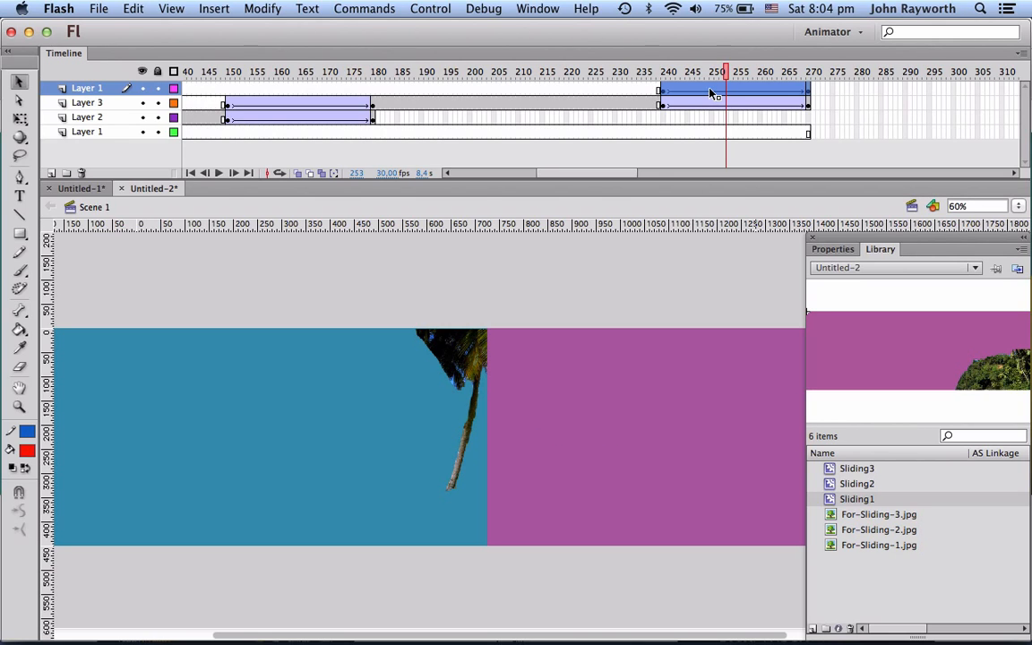
Step: Test the movie and close the preview window
{"action": "key", "text": "super+Return"}
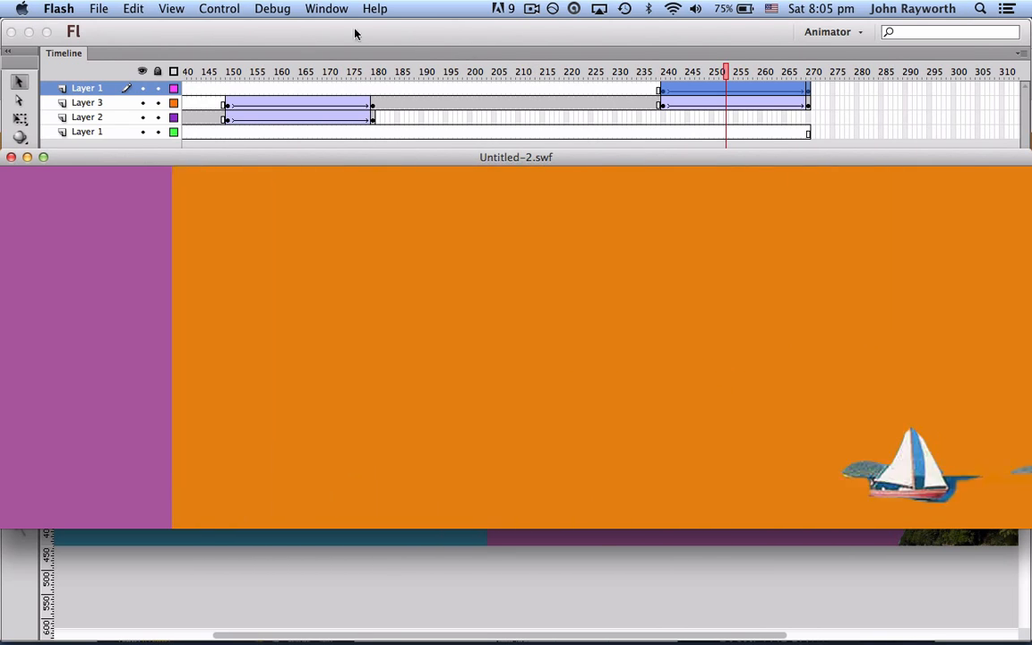
{"action": "left_click", "coordinate": [11, 157]}
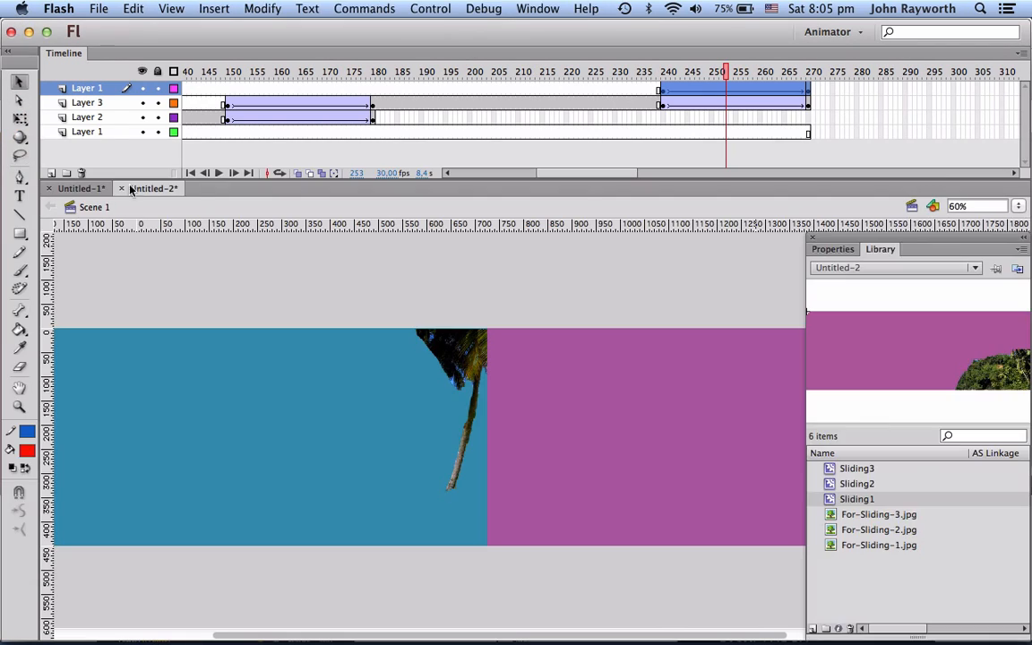
Step: Add a new layer at the top of the timeline and select its first frame
{"action": "double_click", "coordinate": [100, 88]}
{"action": "left_click", "coordinate": [104, 88]}
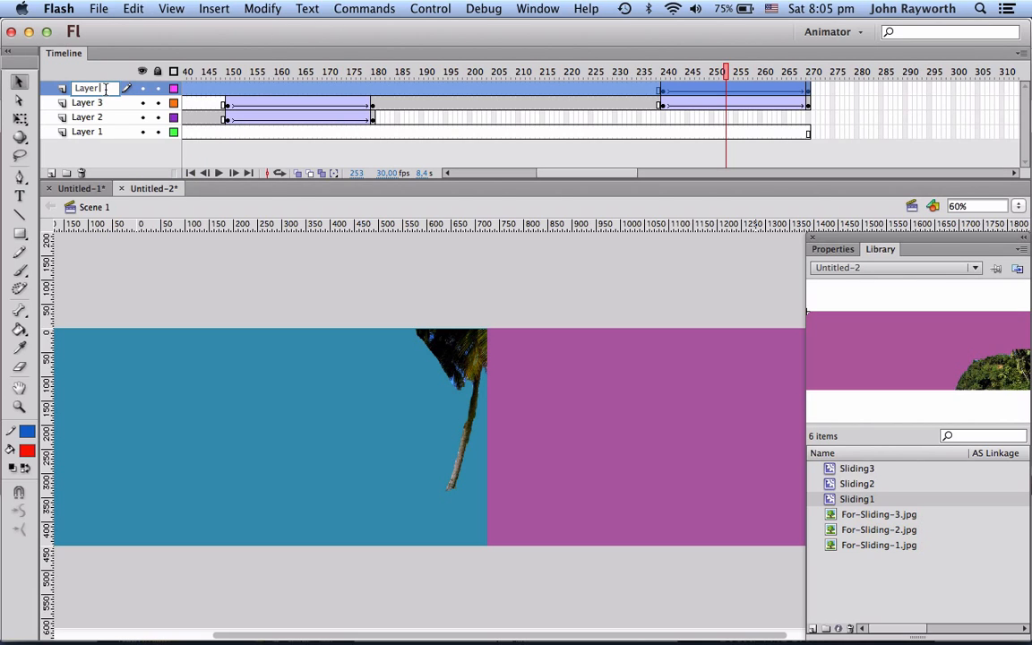
{"action": "left_click", "coordinate": [86, 144]}
{"action": "left_click", "coordinate": [51, 173]}
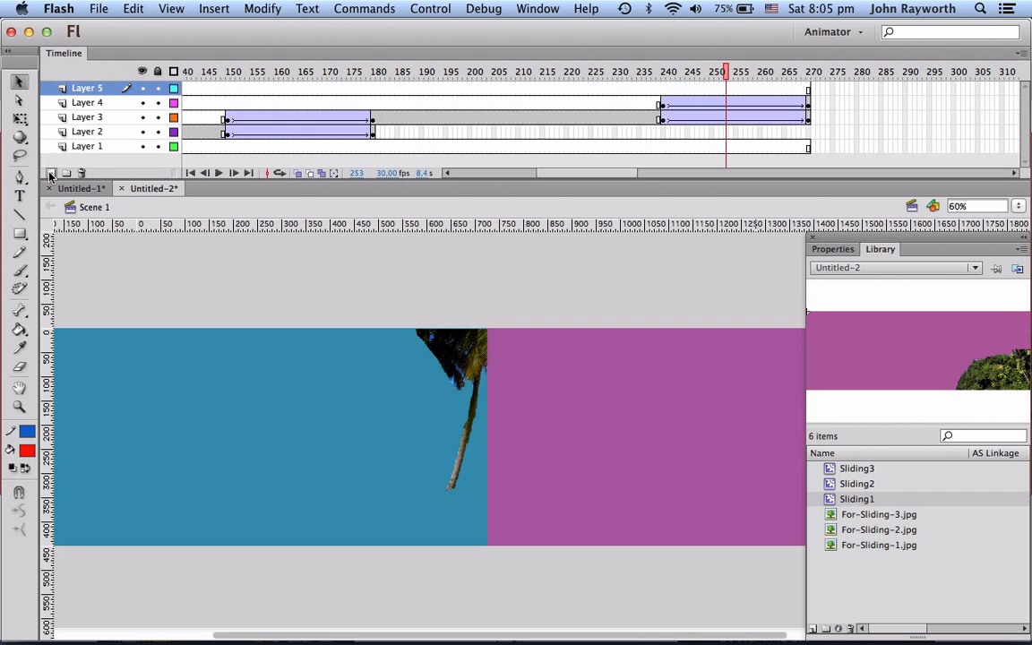
{"action": "scroll", "coordinate": [210, 112], "scroll_direction": "left", "scroll_amount": 10}
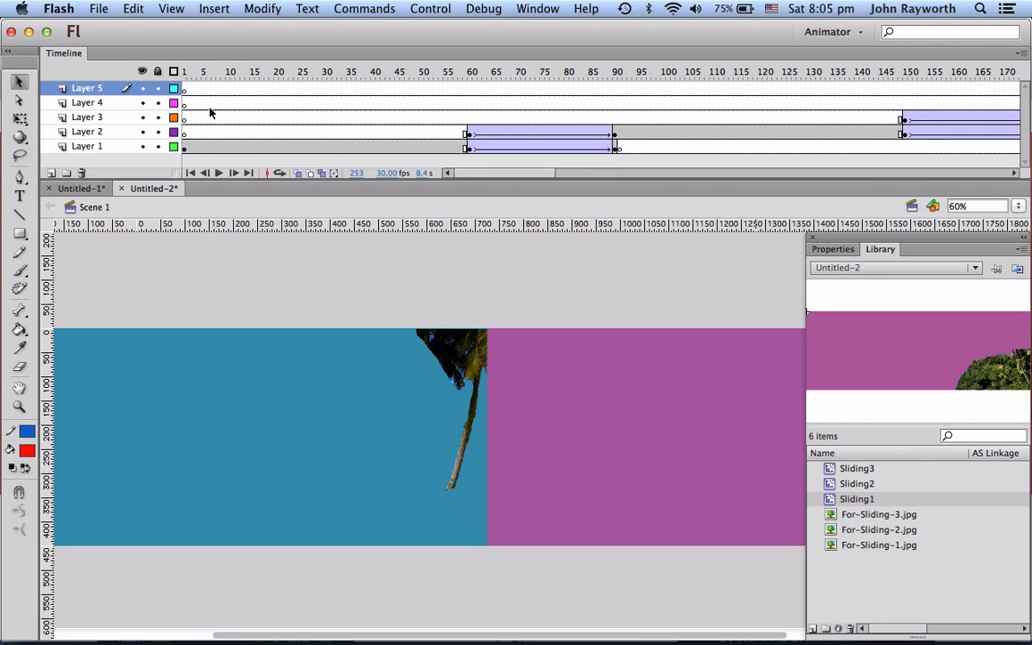
{"action": "left_click", "coordinate": [187, 89]}
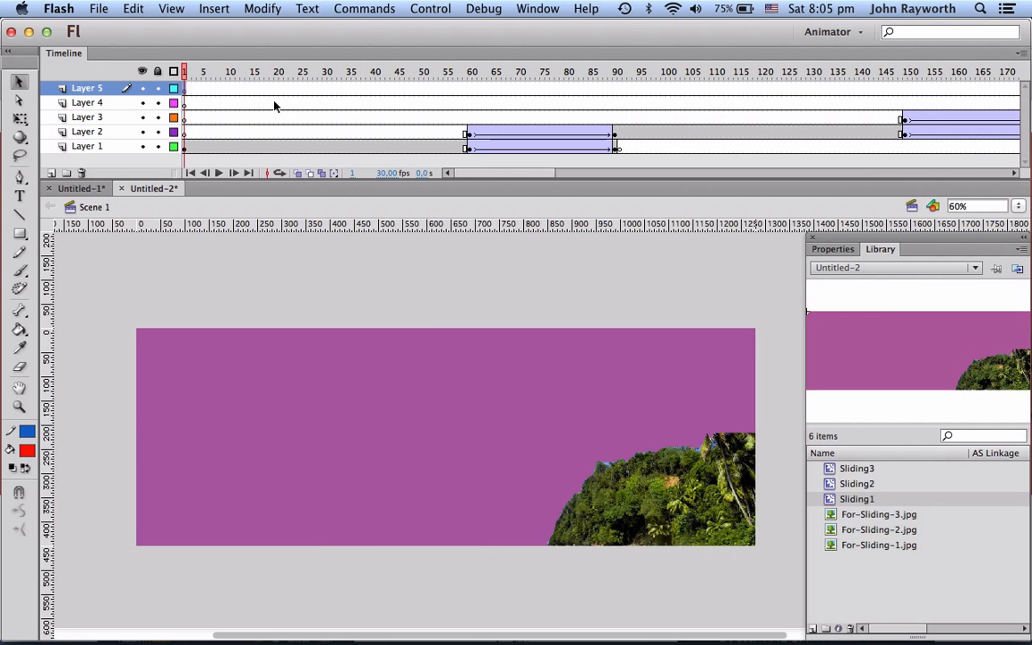
{"action": "key", "text": "super+Tab"}
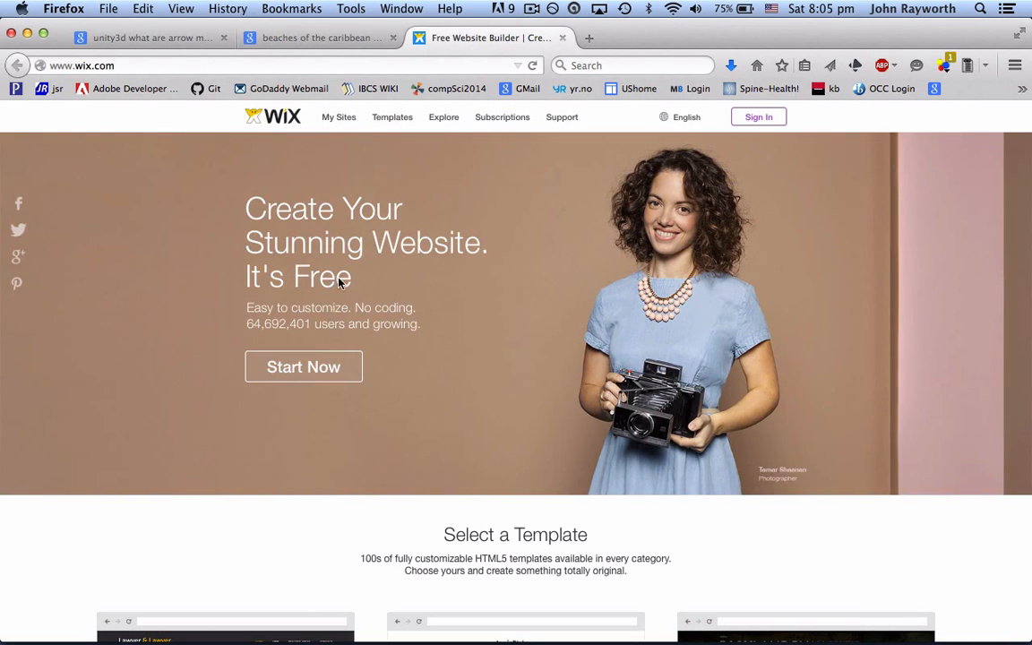
{"action": "key", "text": "super+Tab"}
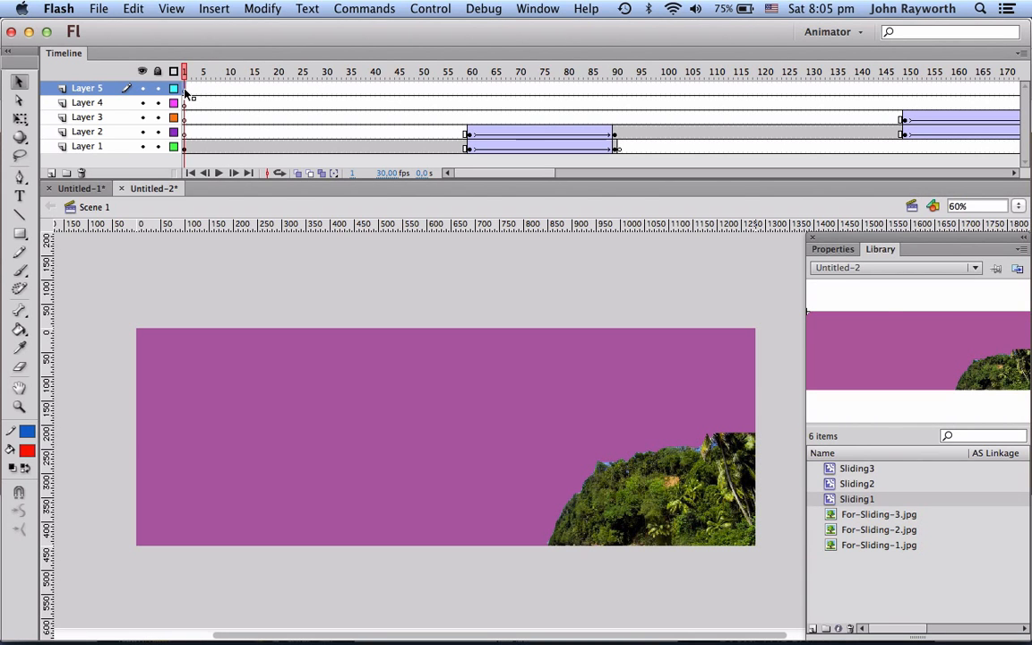
Step: On the new layer's first frame, add white 61 pt text "Beaches of the Caribbean" on the banner's left side
{"action": "left_click", "coordinate": [18, 194]}
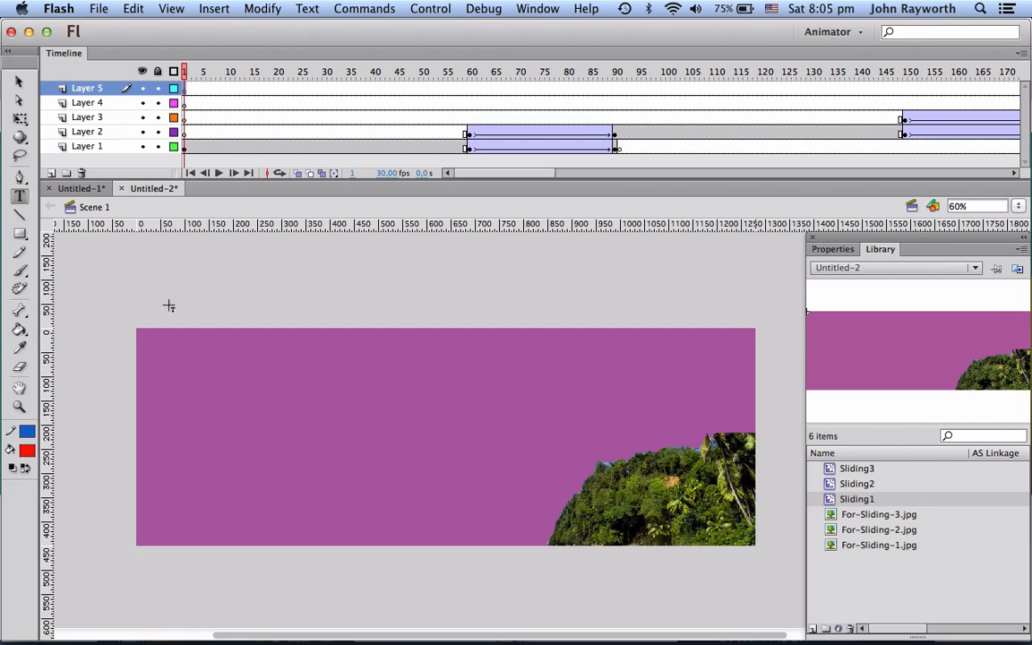
{"action": "left_click", "coordinate": [279, 401]}
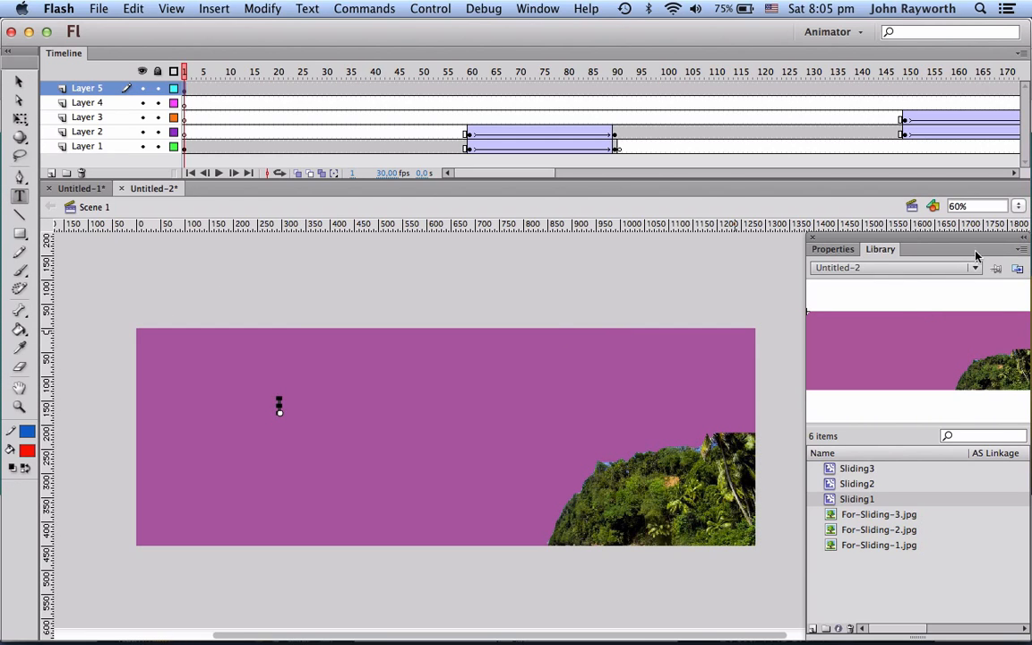
{"action": "left_click", "coordinate": [843, 251]}
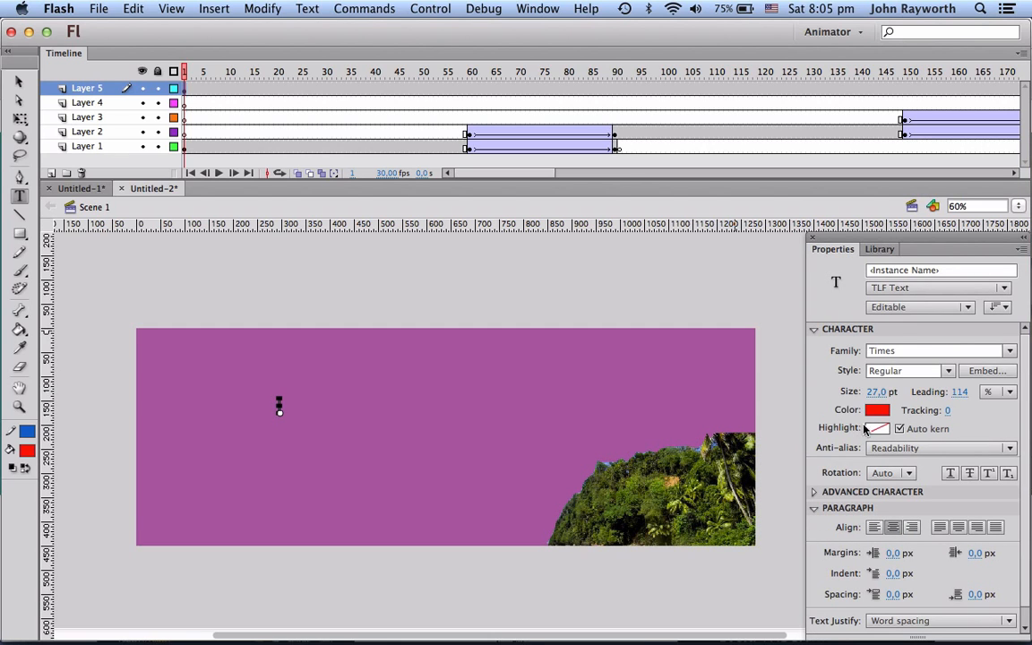
{"action": "left_click_drag", "start_coordinate": [878, 392], "coordinate": [918, 383]}
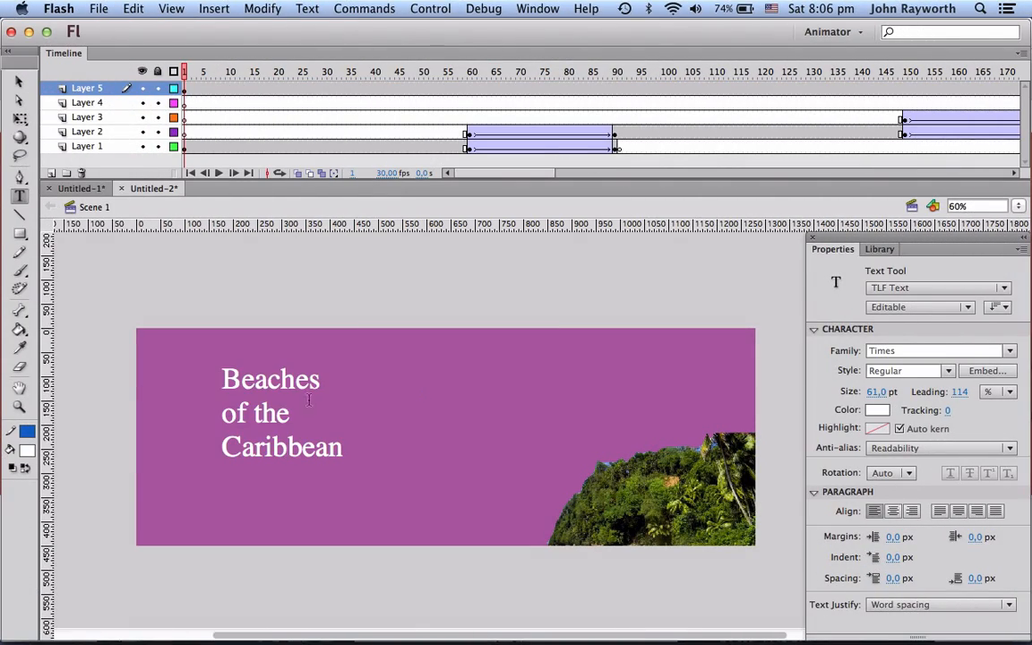
Step: Test the movie and dismiss the streaming warning
{"action": "key", "text": "super+Return"}
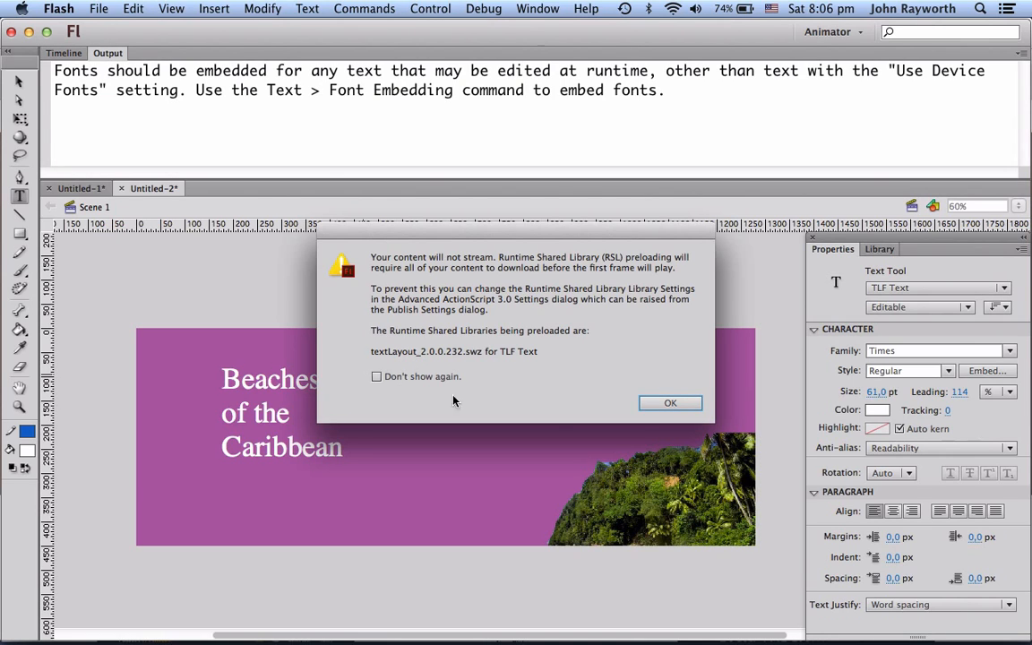
{"action": "left_click", "coordinate": [672, 403]}
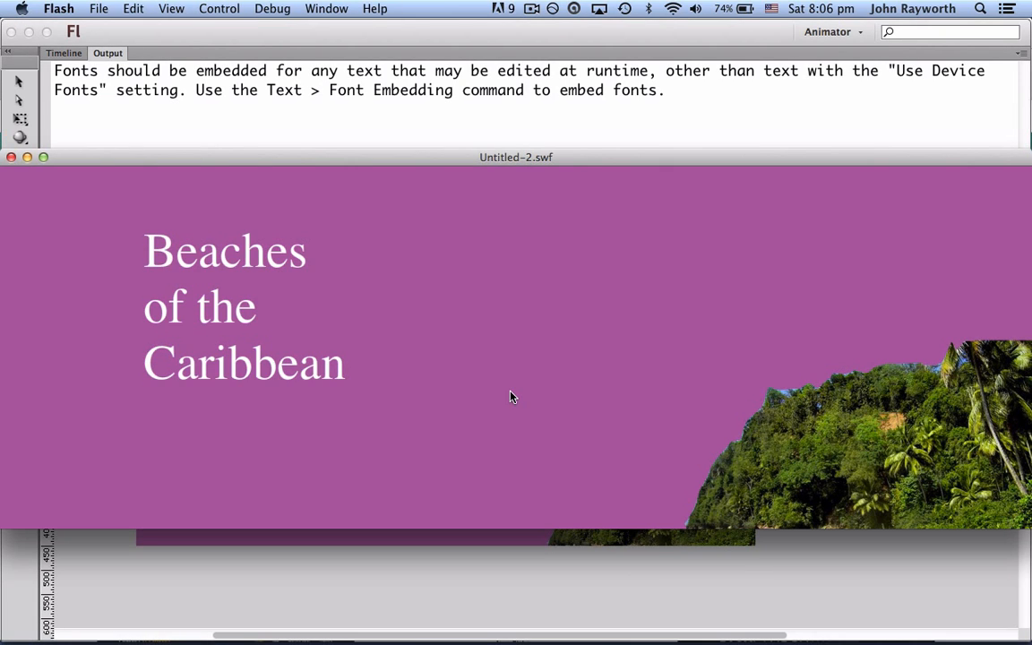